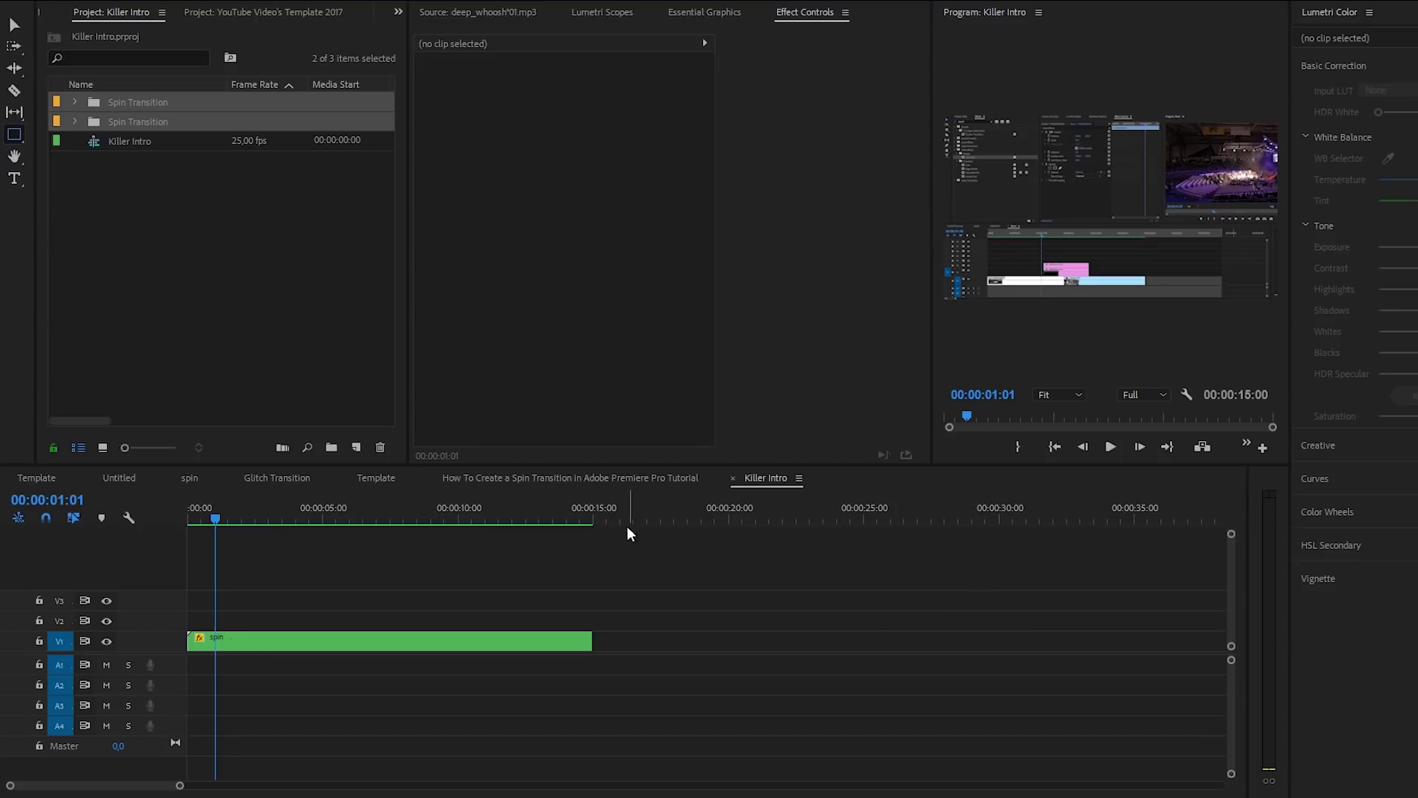
Create a 1920 × 1080 adjustment layer at 25 fps and place it on track V2 at the start, above the spin clip
{"action": "left_click", "coordinate": [370, 636]}
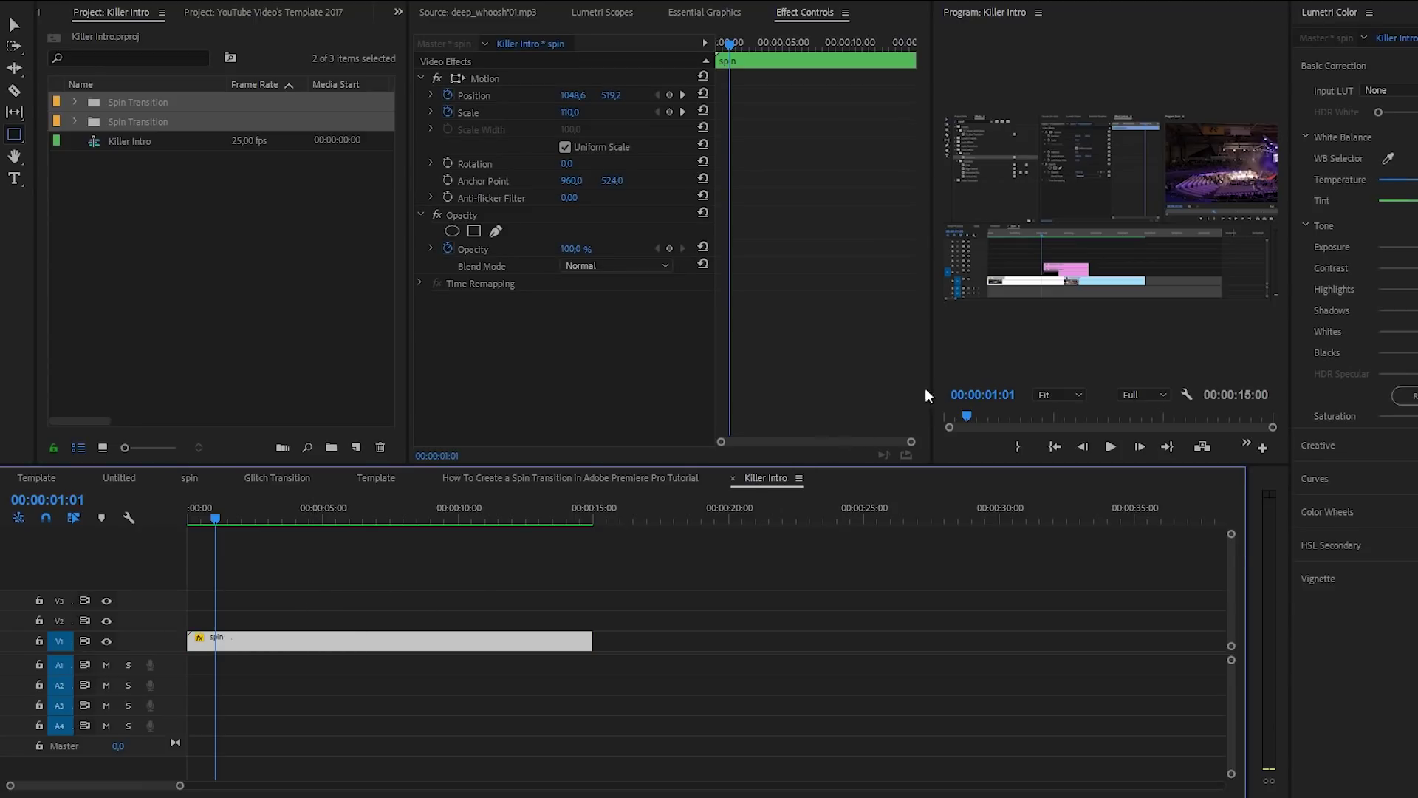
{"action": "left_click_drag", "start_coordinate": [929, 386], "coordinate": [738, 399]}
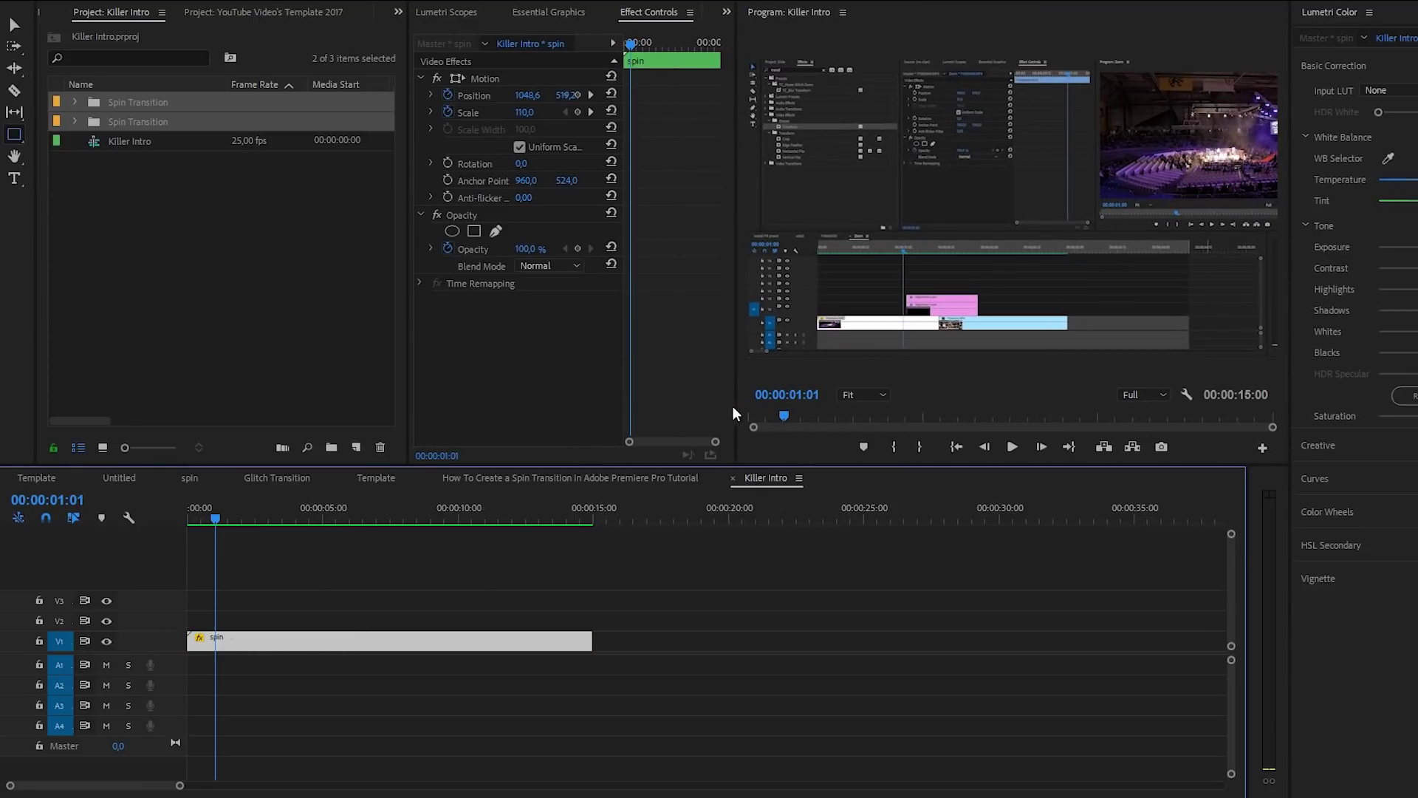
{"action": "left_click", "coordinate": [358, 447]}
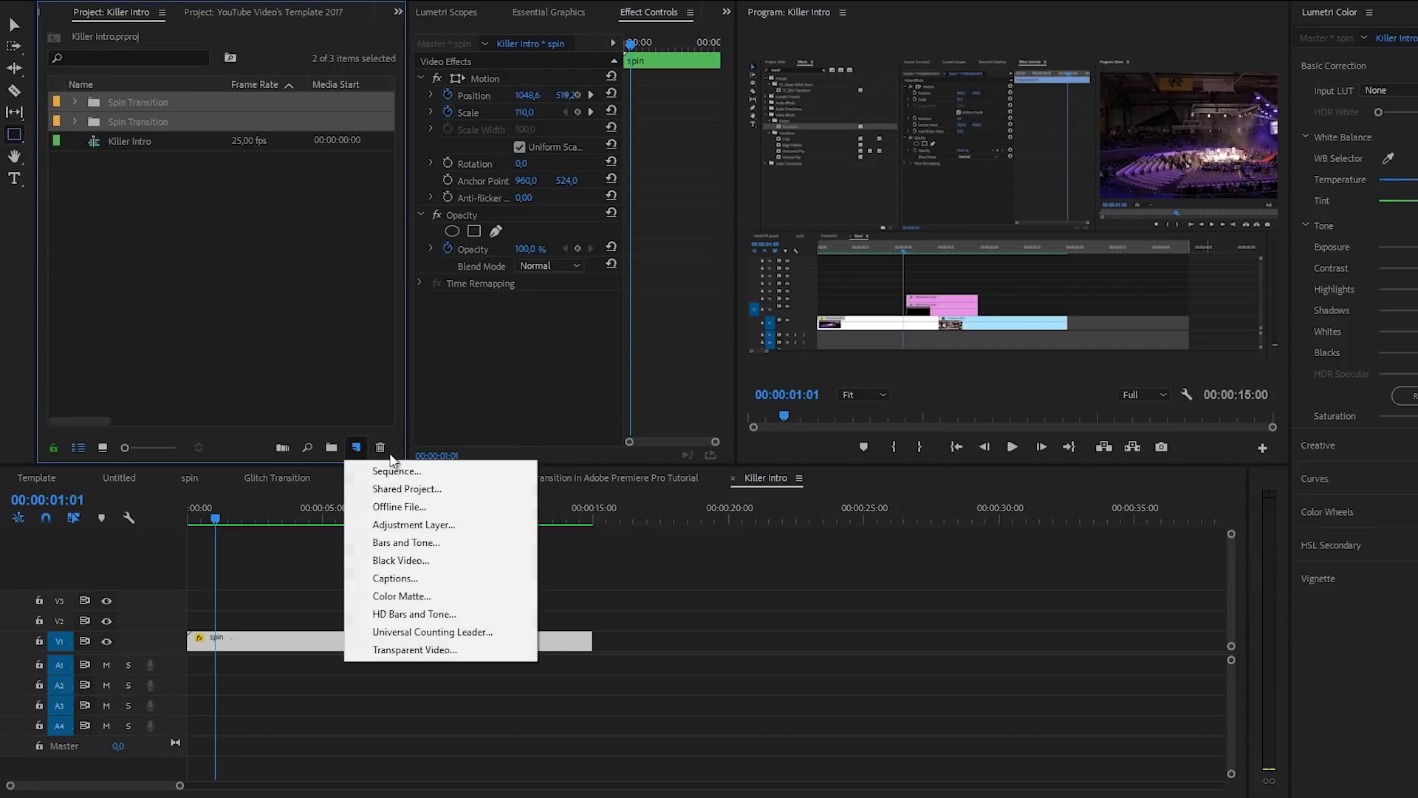
{"action": "left_click", "coordinate": [410, 521]}
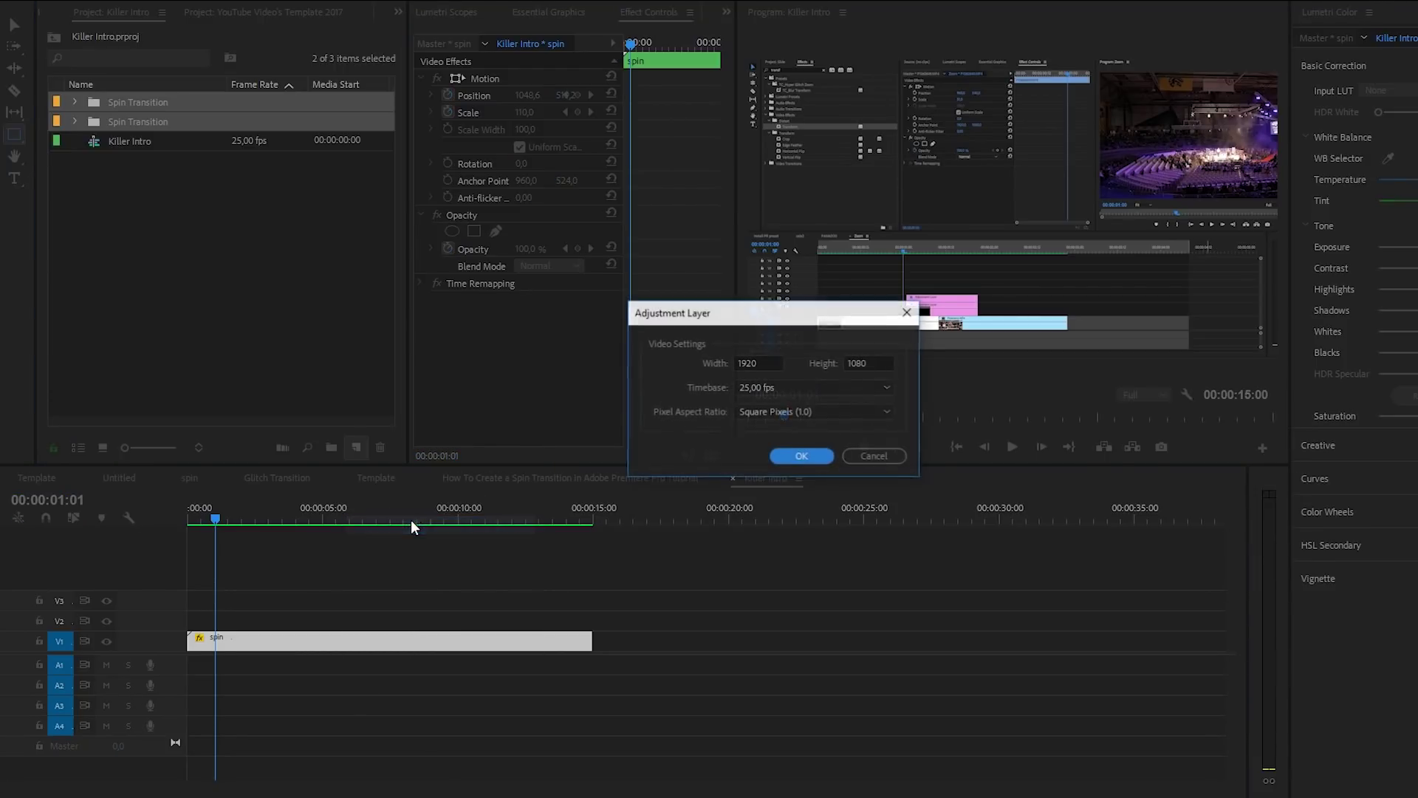
{"action": "left_click", "coordinate": [792, 456]}
{"action": "left_click_drag", "start_coordinate": [148, 99], "coordinate": [393, 619]}
Darken and tint the adjustment layer with Lumetri Color, setting Exposure to -2.6 and Tint to 43
{"action": "left_click", "coordinate": [369, 622]}
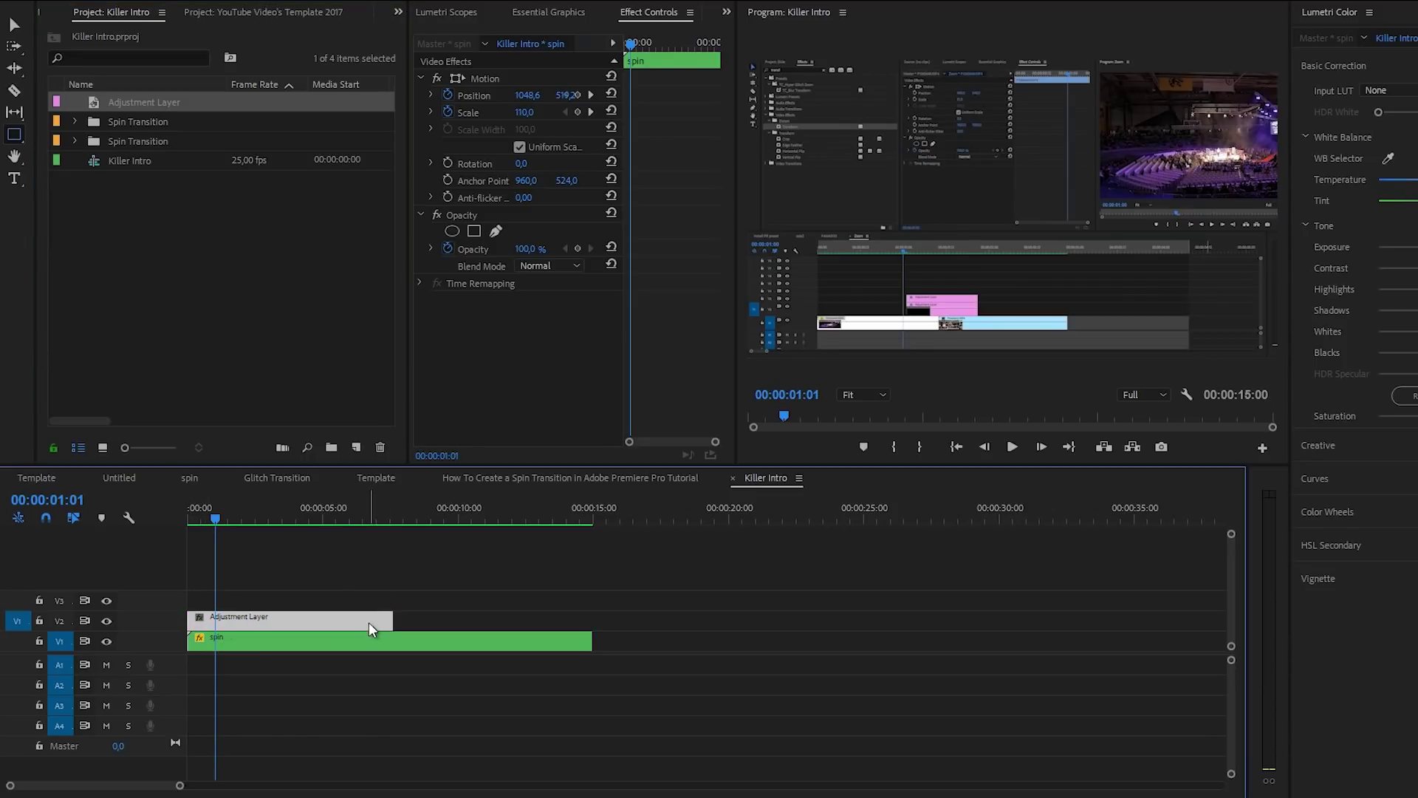
{"action": "left_click_drag", "start_coordinate": [633, 49], "coordinate": [618, 43]}
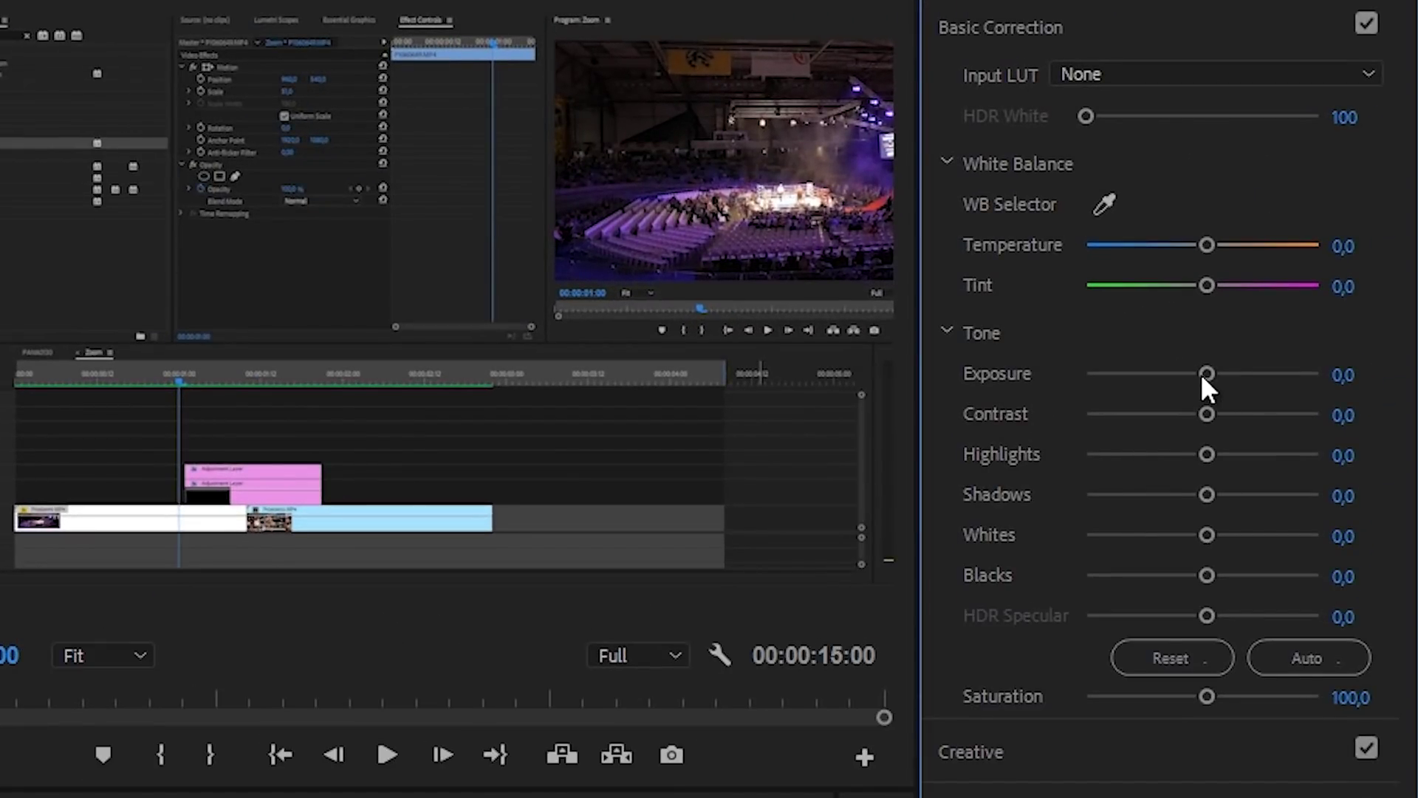
{"action": "left_click_drag", "start_coordinate": [1206, 372], "coordinate": [1139, 371]}
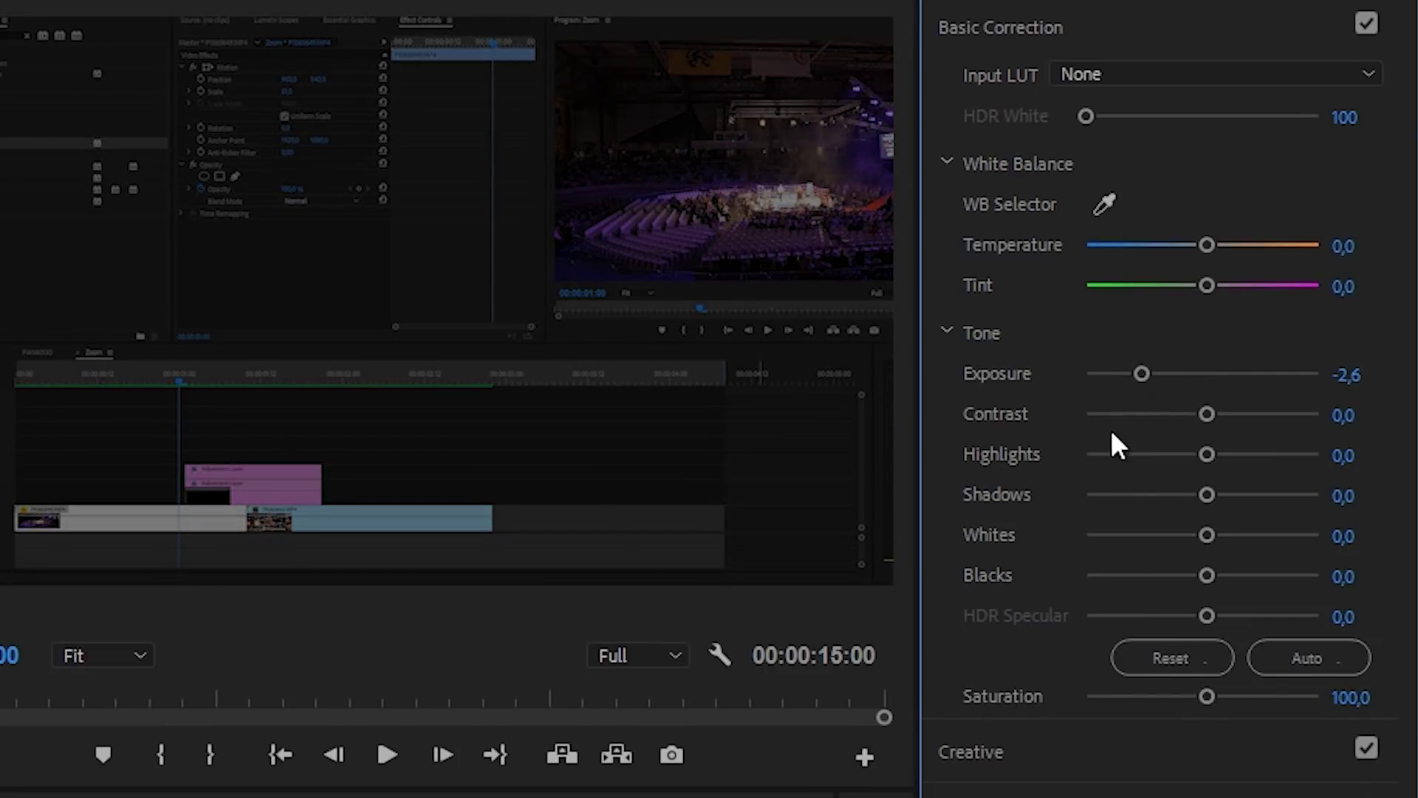
{"action": "left_click_drag", "start_coordinate": [1207, 285], "coordinate": [1253, 286]}
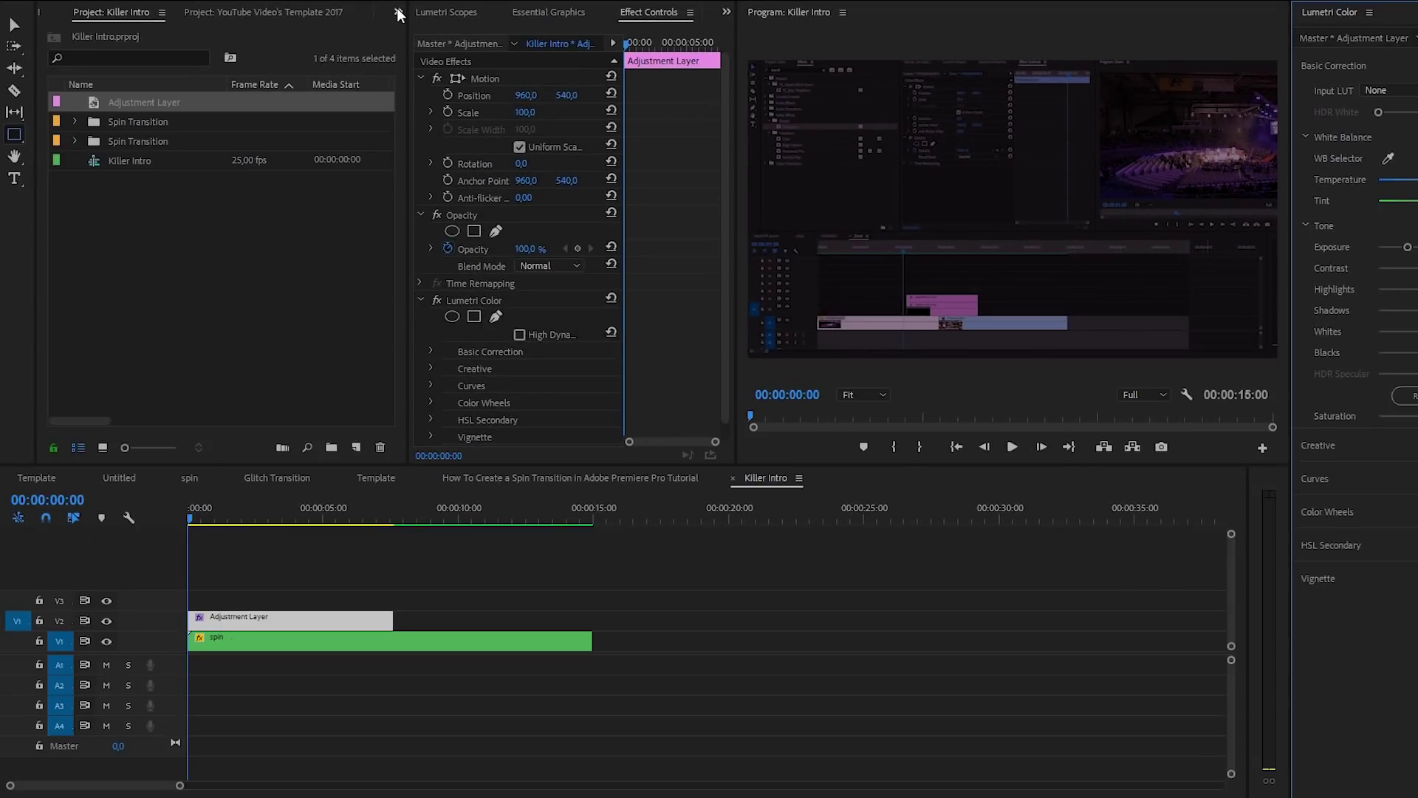
Search the effects for "blur" and apply Gaussian Blur to the adjustment layer on V2
{"action": "left_click", "coordinate": [398, 11]}
{"action": "left_click", "coordinate": [426, 103]}
{"action": "left_click", "coordinate": [183, 33]}
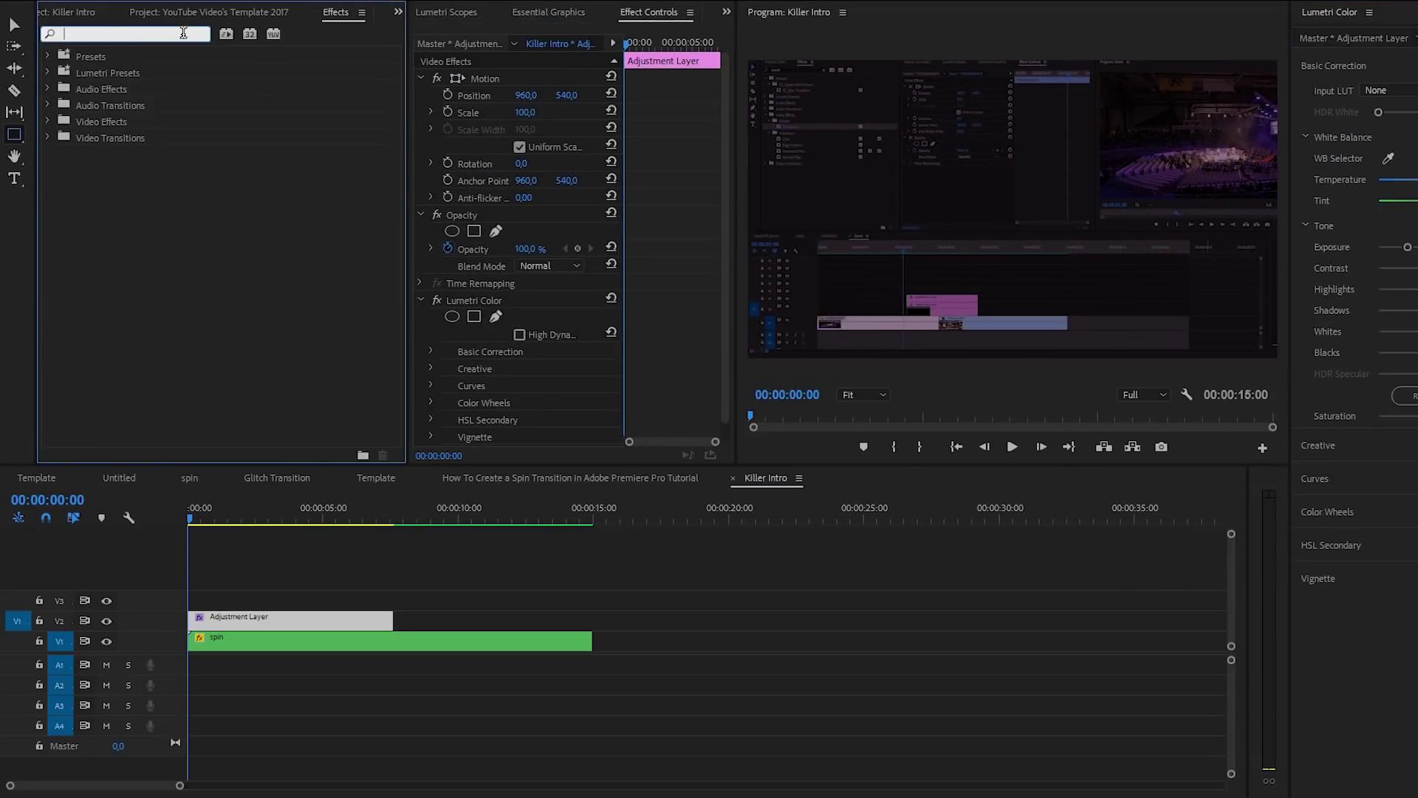
{"action": "type", "text": "blur"}
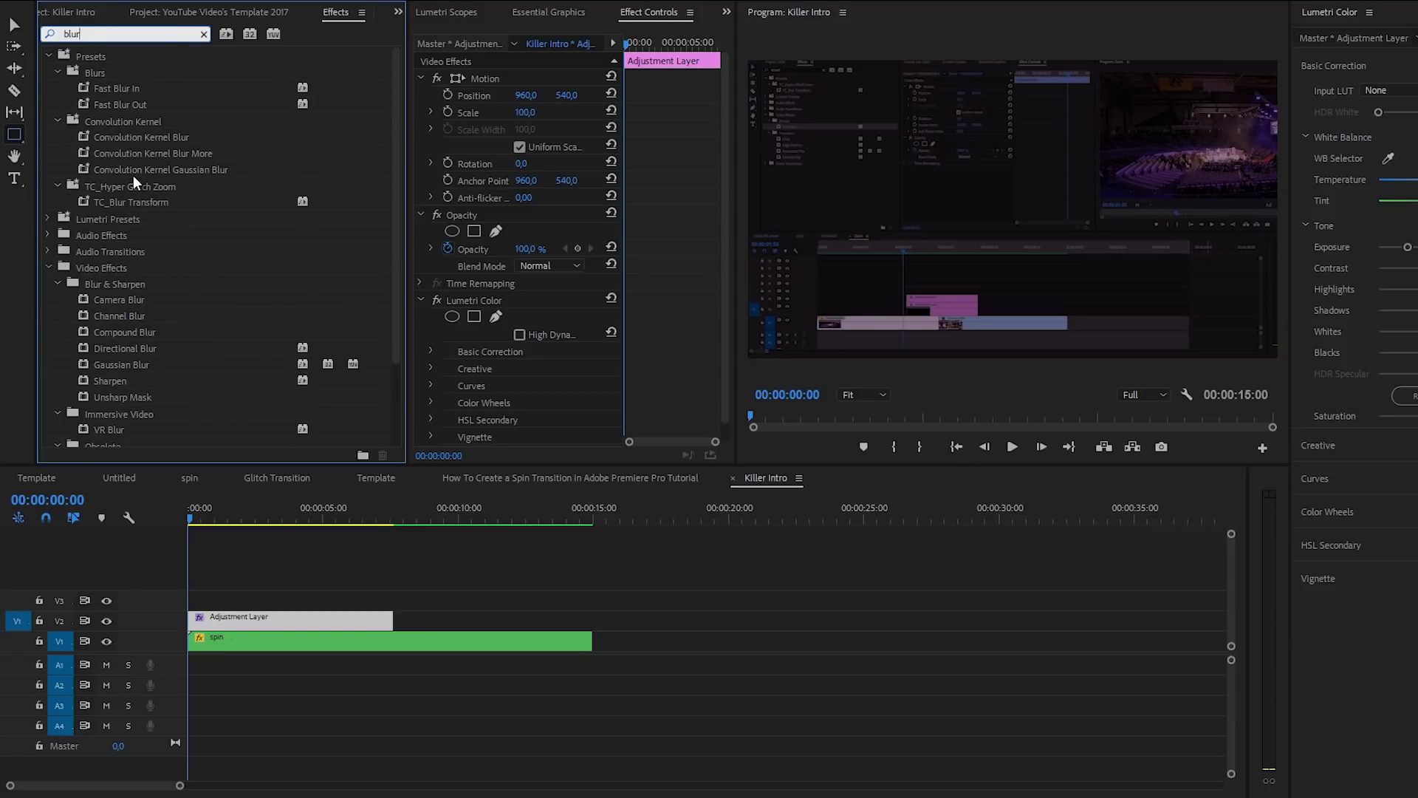
{"action": "left_click_drag", "start_coordinate": [118, 365], "coordinate": [286, 624]}
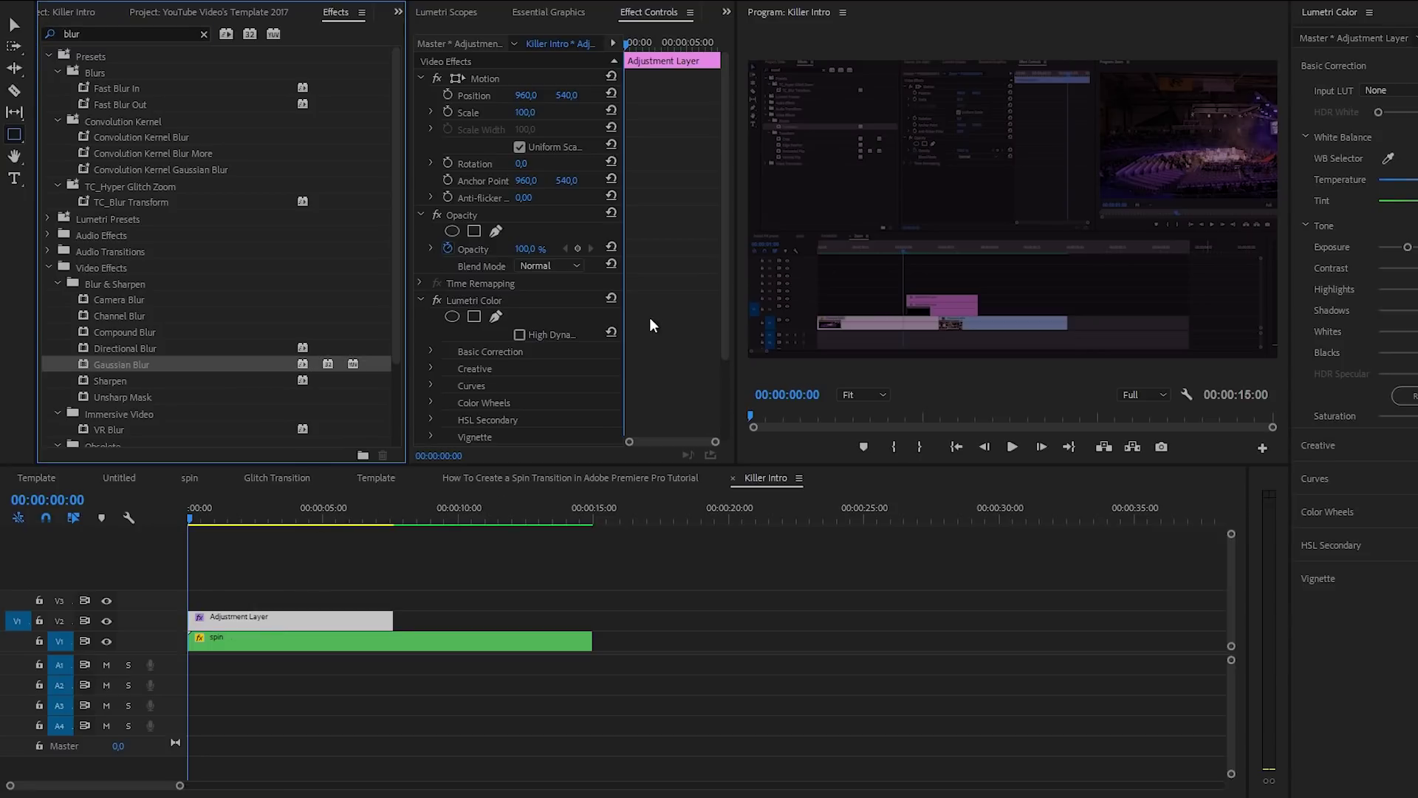
Set the Gaussian Blur's Blurriness to 50 and enable Repeat Edge Pixels
{"action": "left_click_drag", "start_coordinate": [724, 277], "coordinate": [722, 388]}
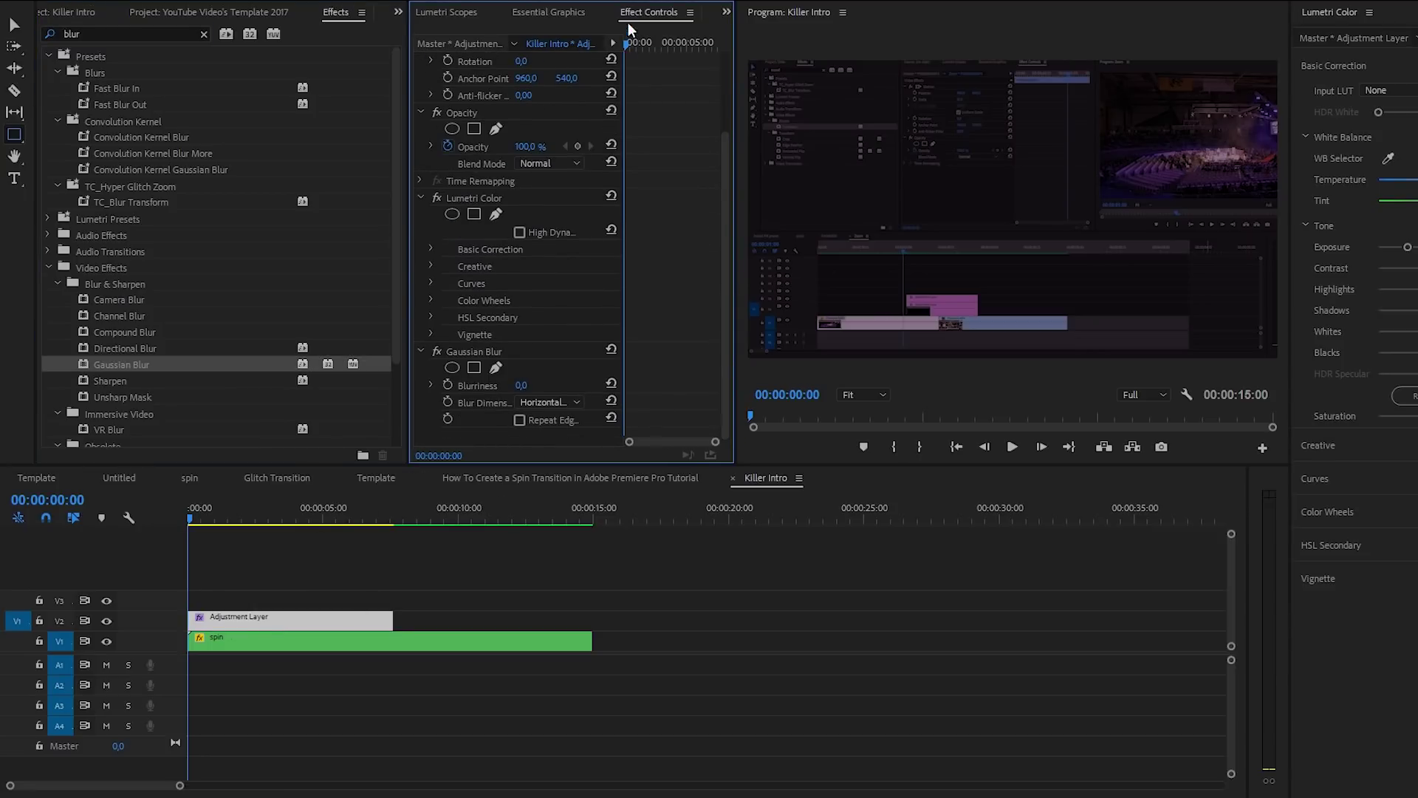
{"action": "left_click", "coordinate": [523, 386]}
{"action": "type", "text": "50"}
{"action": "key", "text": "Return"}
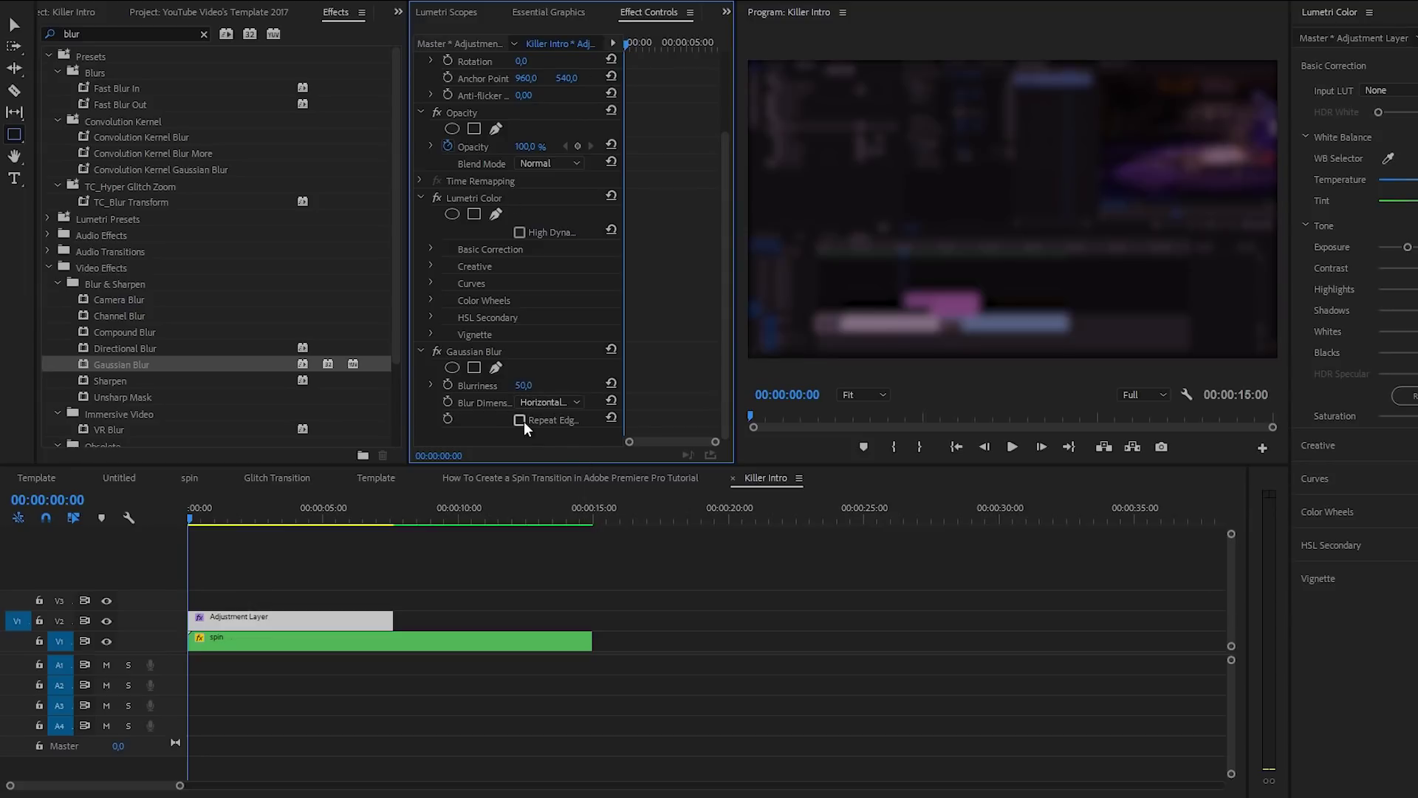
{"action": "left_click", "coordinate": [520, 420]}
{"action": "left_click", "coordinate": [522, 419]}
{"action": "left_click", "coordinate": [521, 419]}
At 00:00:02:00, add keyframes for the adjustment layer's Gaussian Blur Blurriness and its Lumetri Tint and Exposure
{"action": "left_click_drag", "start_coordinate": [179, 785], "coordinate": [77, 786]}
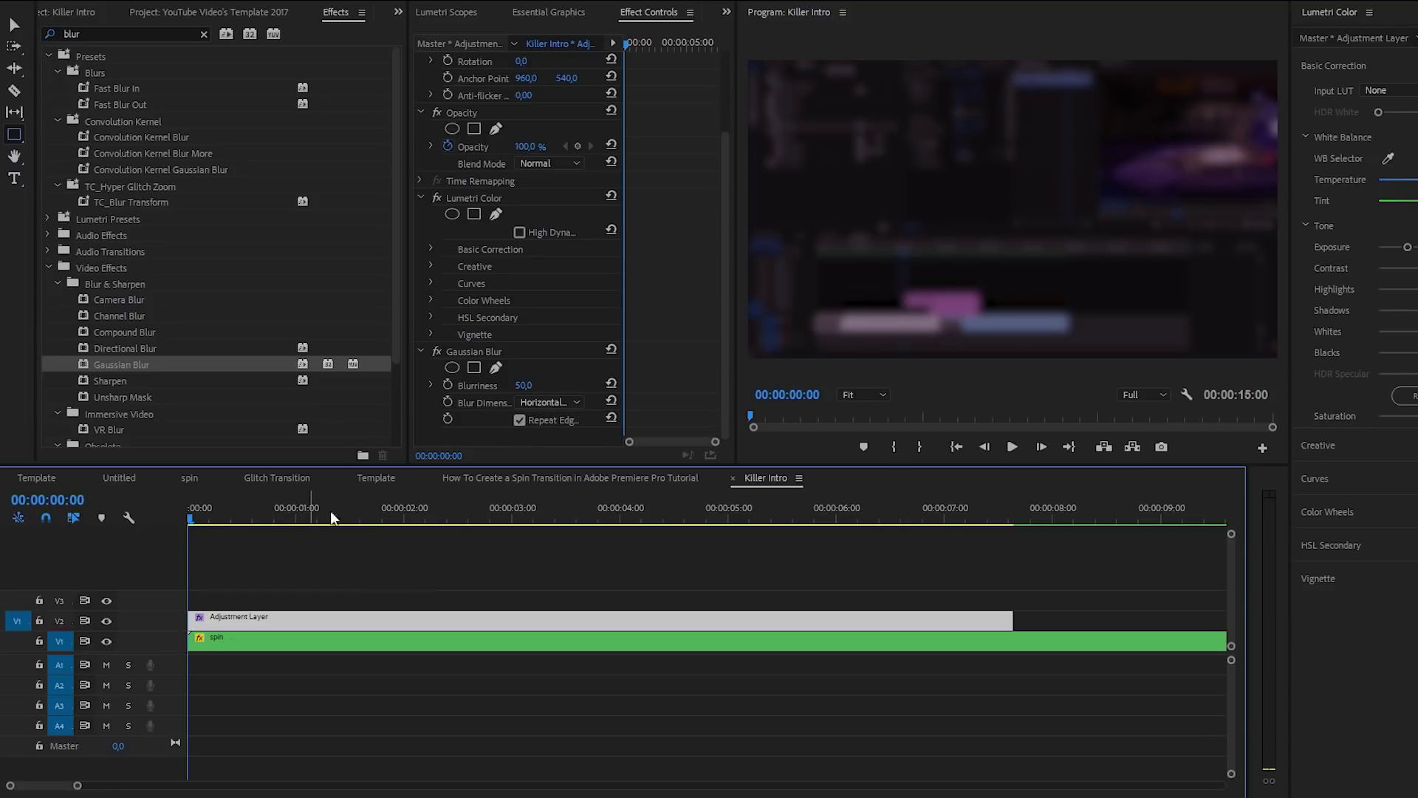
{"action": "left_click", "coordinate": [402, 509]}
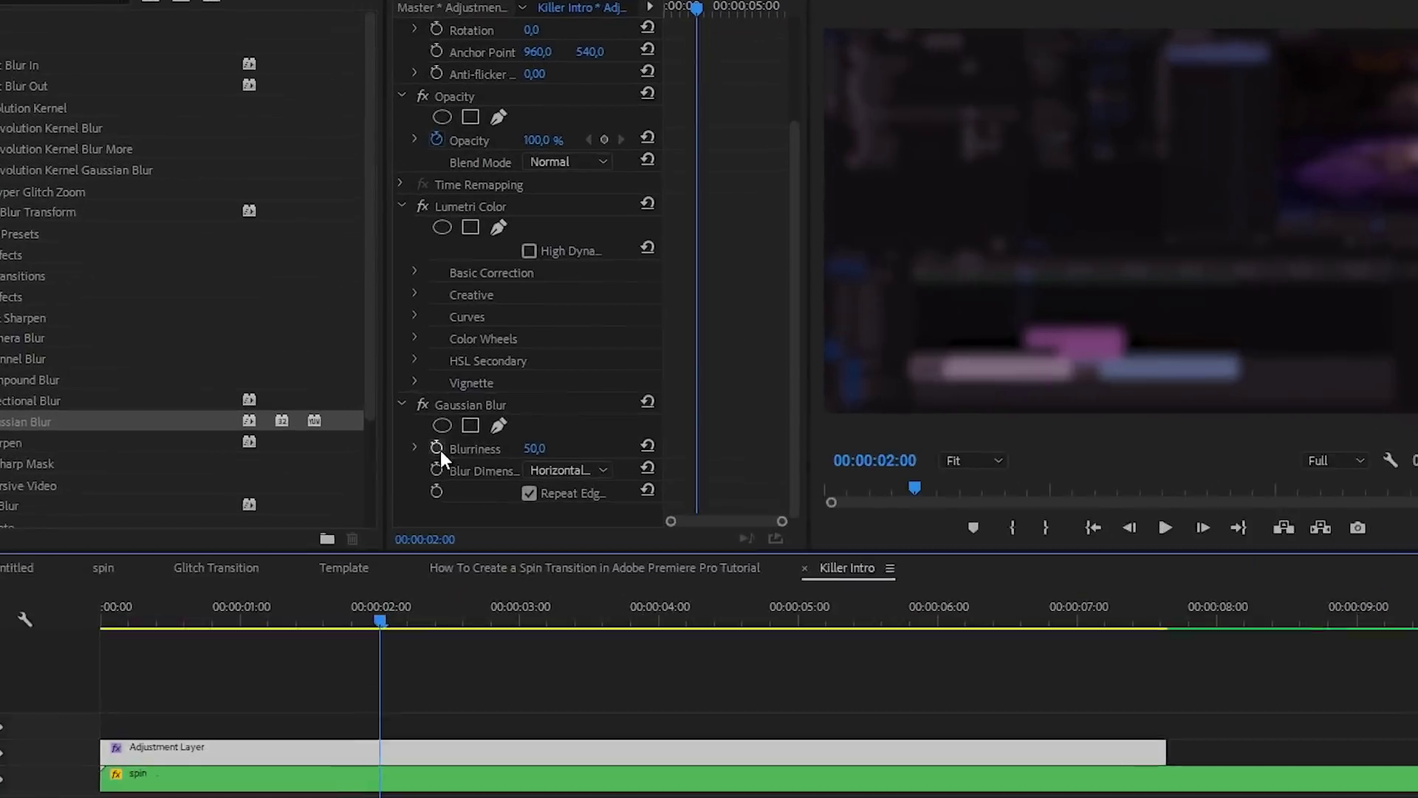
{"action": "left_click", "coordinate": [449, 385]}
{"action": "left_click", "coordinate": [370, 336]}
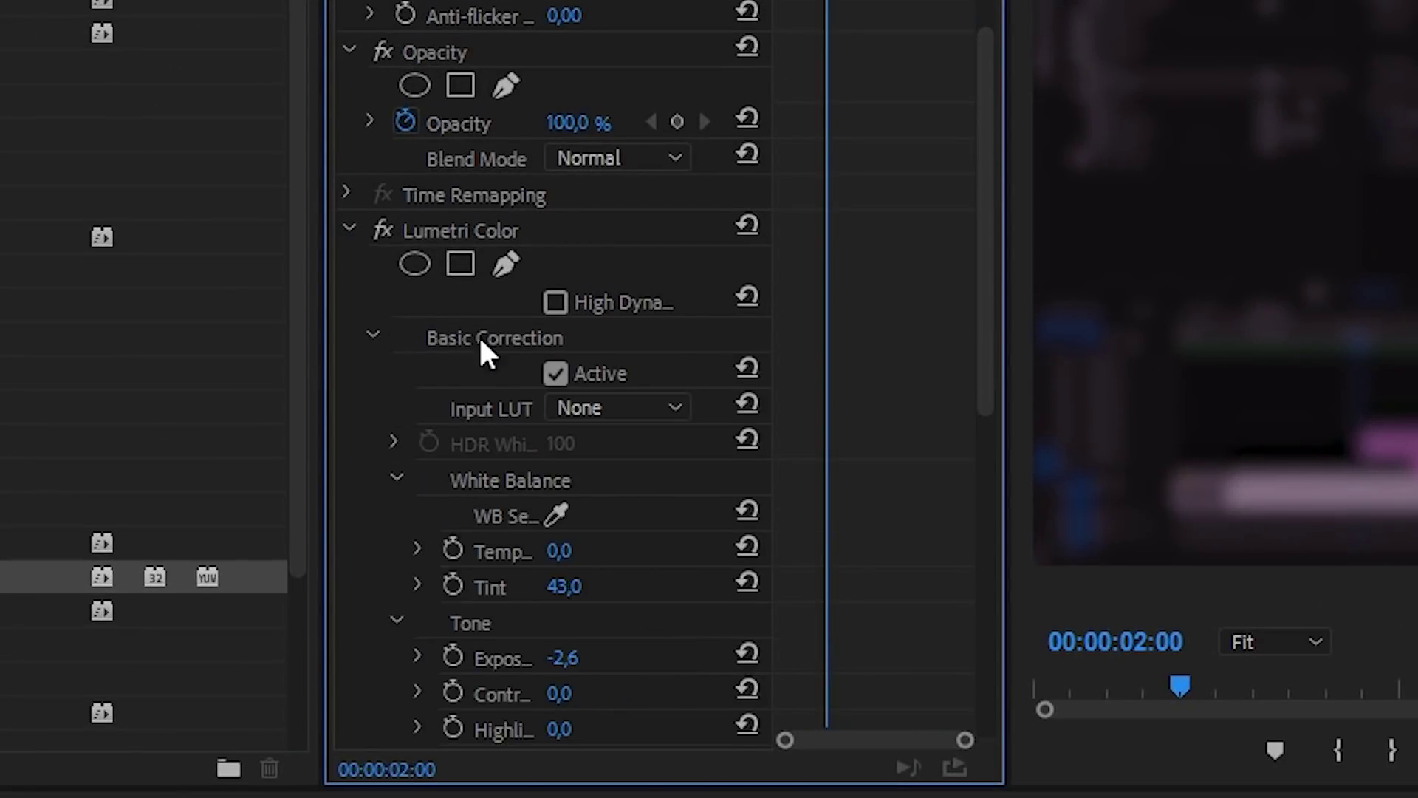
{"action": "left_click", "coordinate": [452, 585]}
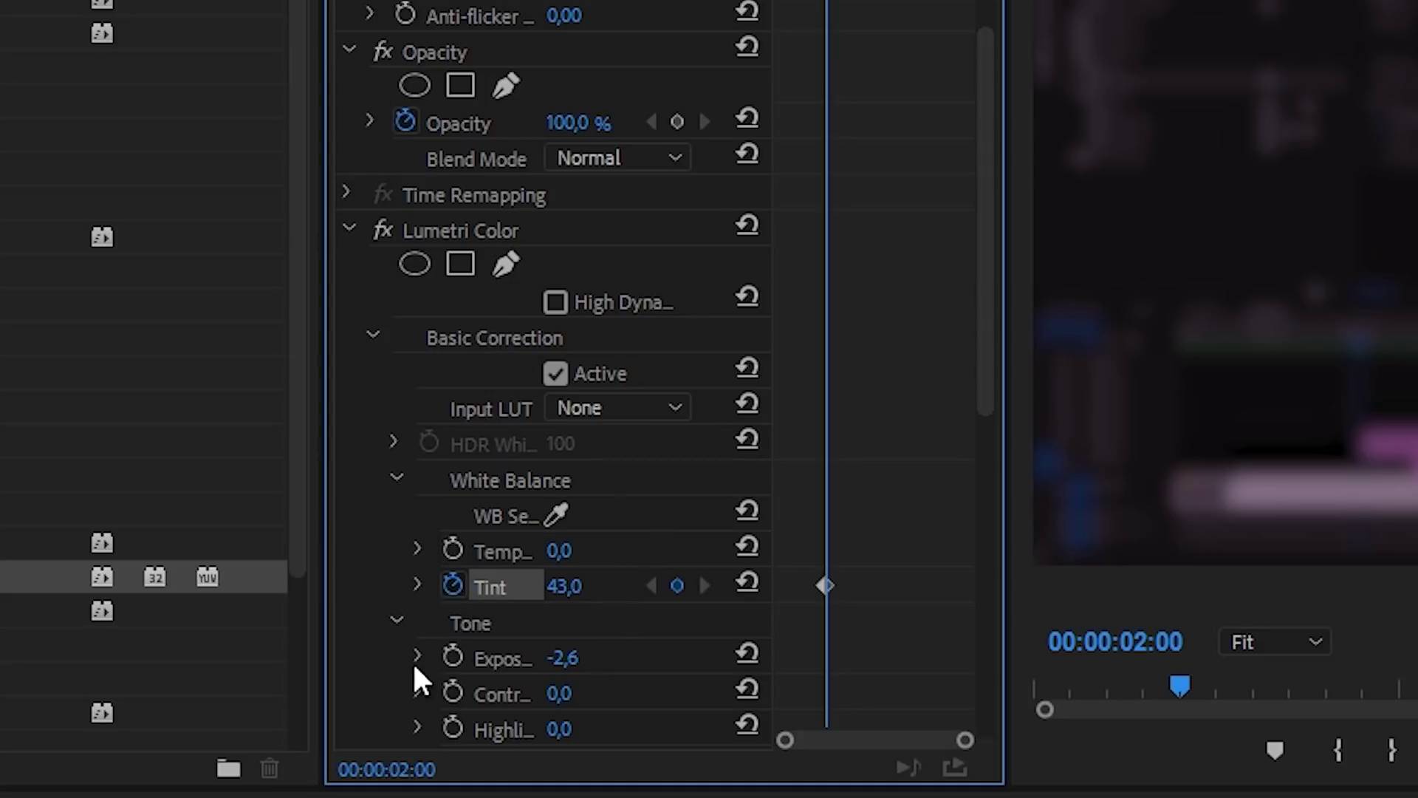
{"action": "left_click", "coordinate": [453, 655]}
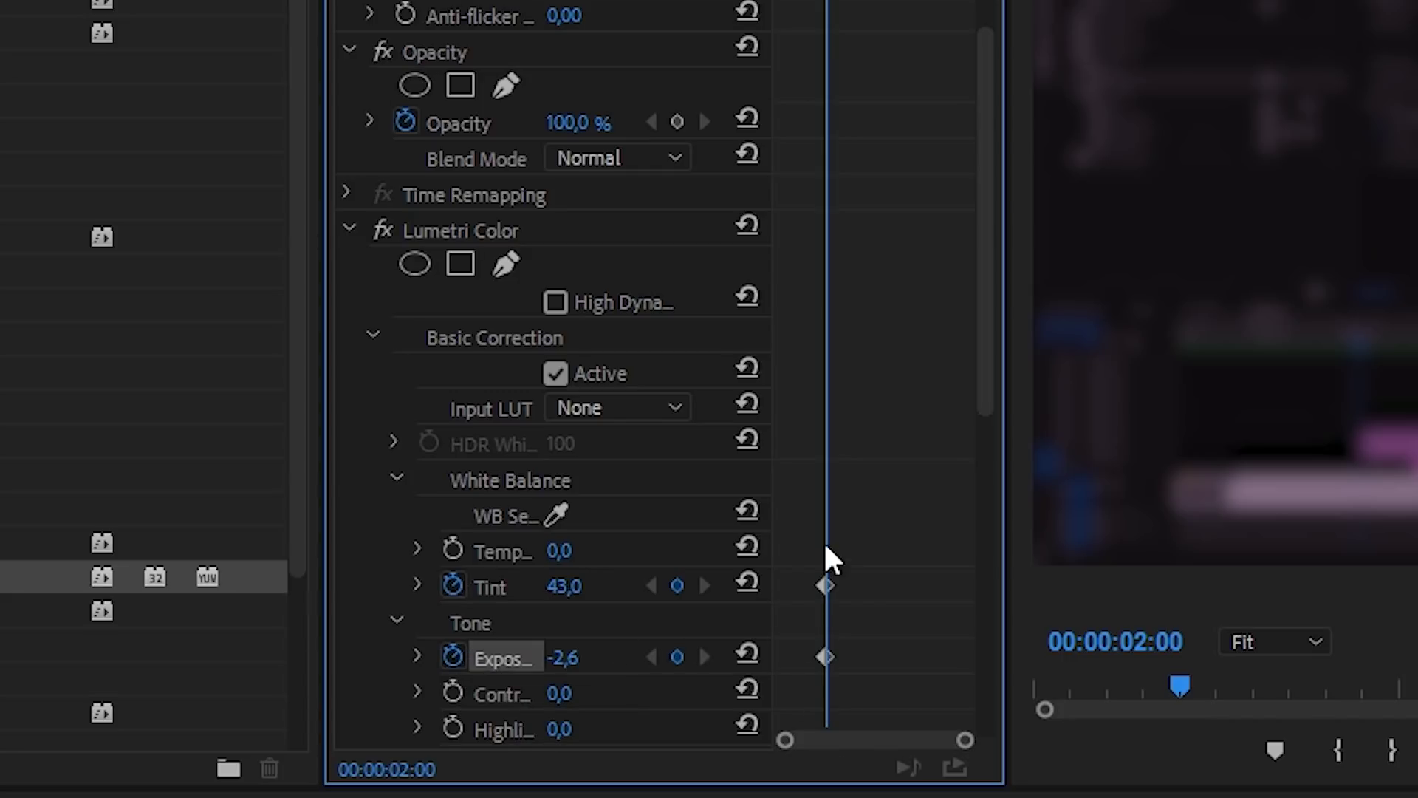
At the start of the sequence, set Blurriness to 0 and reset Tint and Exposure to their defaults
{"action": "left_click_drag", "start_coordinate": [985, 347], "coordinate": [928, 690]}
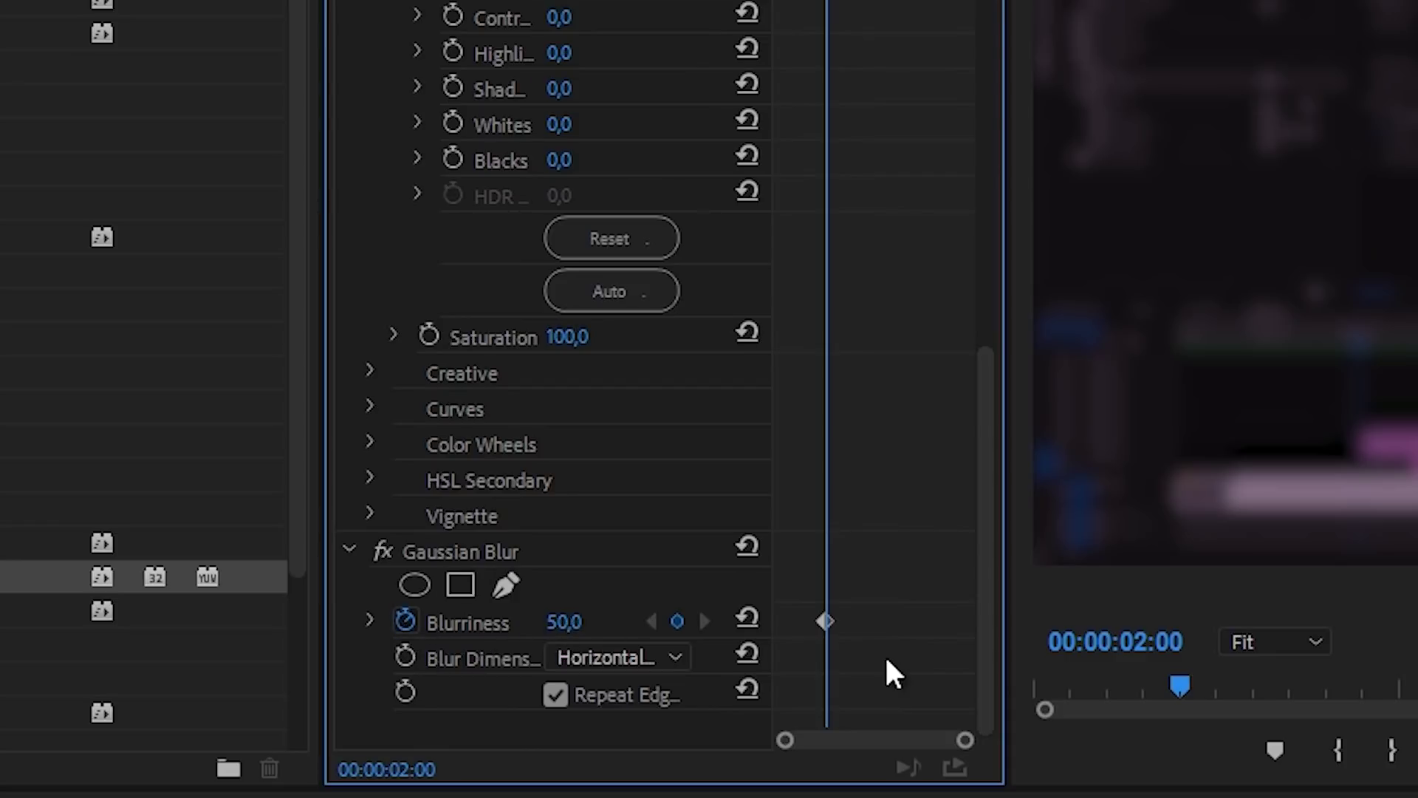
{"action": "key", "text": "Home"}
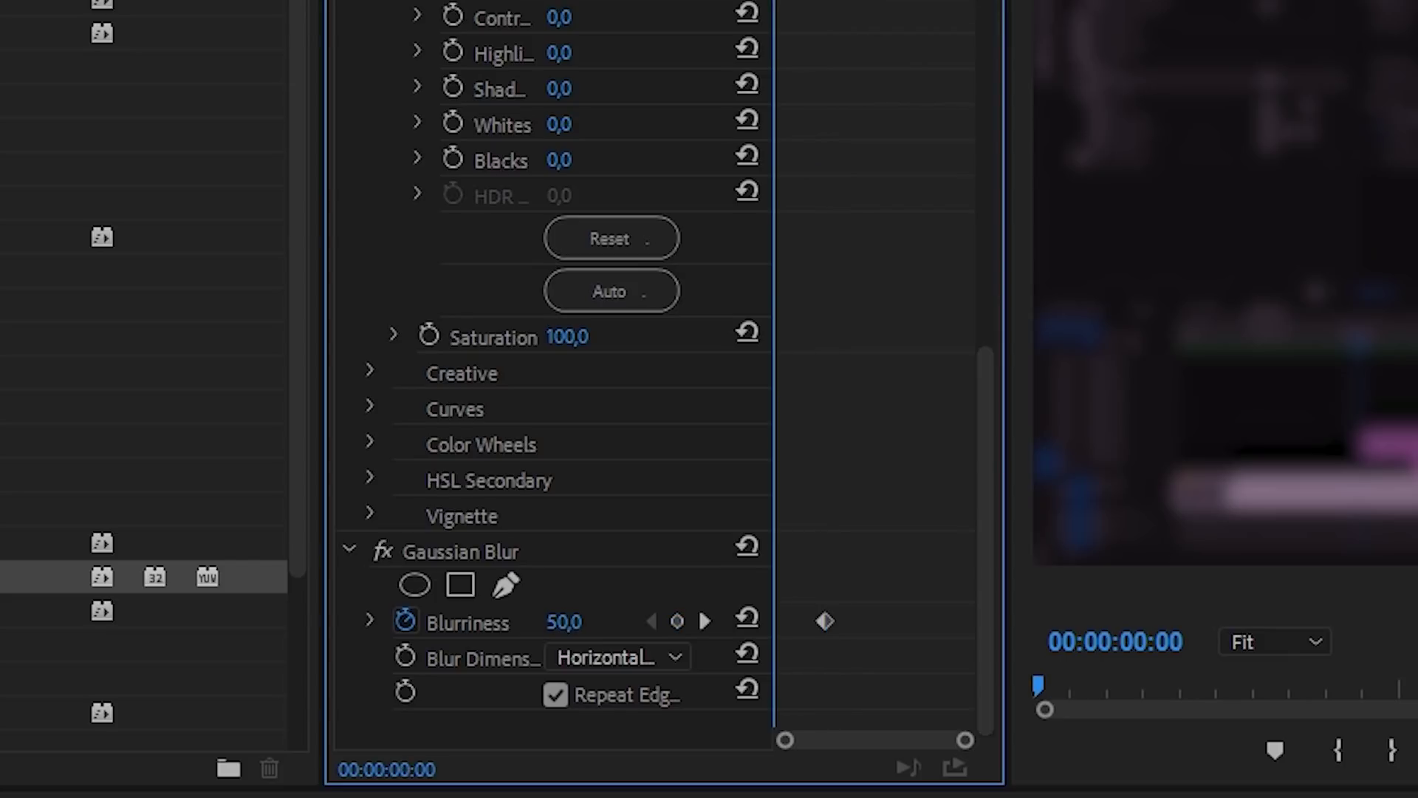
{"action": "left_click", "coordinate": [555, 623]}
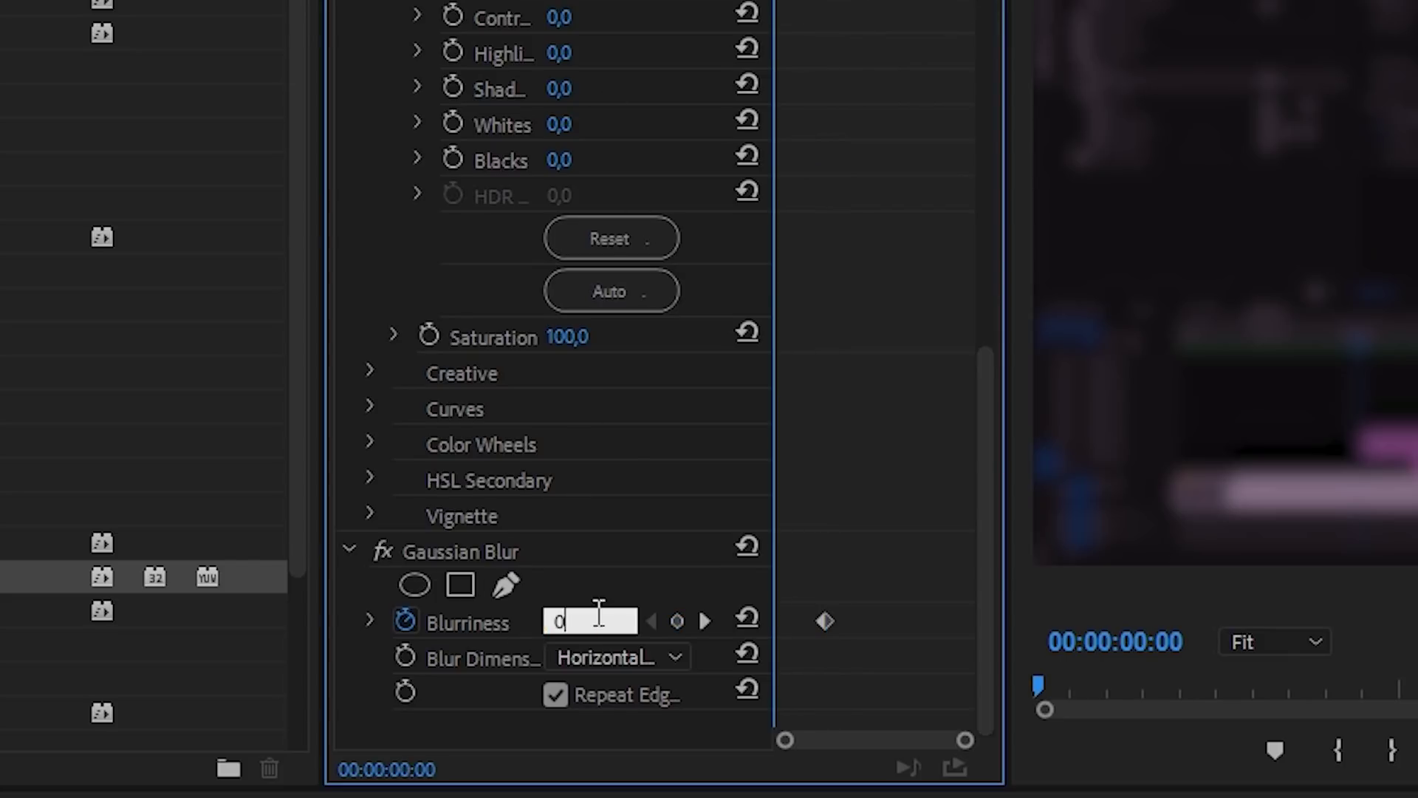
{"action": "type", "text": "0"}
{"action": "key", "text": "Return"}
{"action": "left_click_drag", "start_coordinate": [986, 534], "coordinate": [968, 235]}
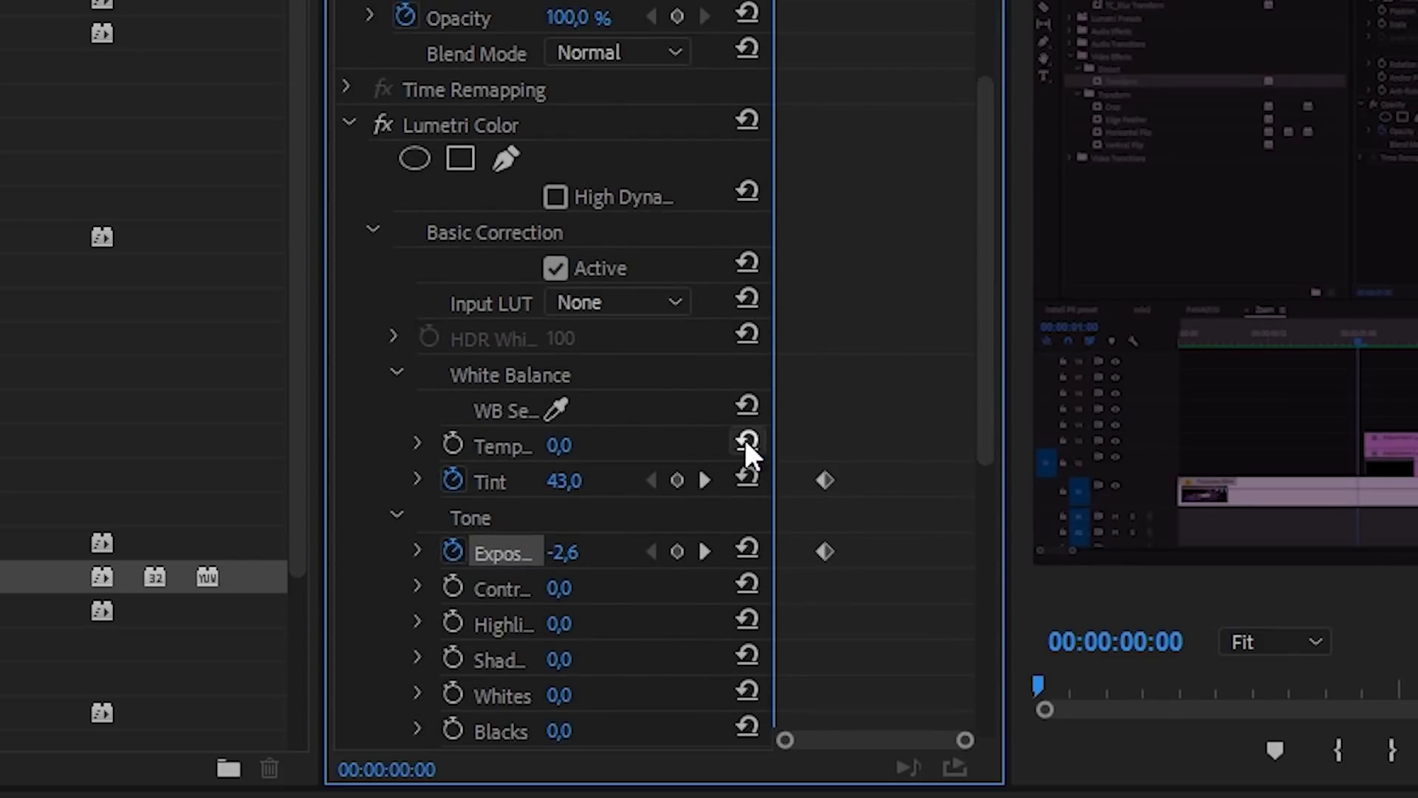
{"action": "left_click", "coordinate": [746, 477]}
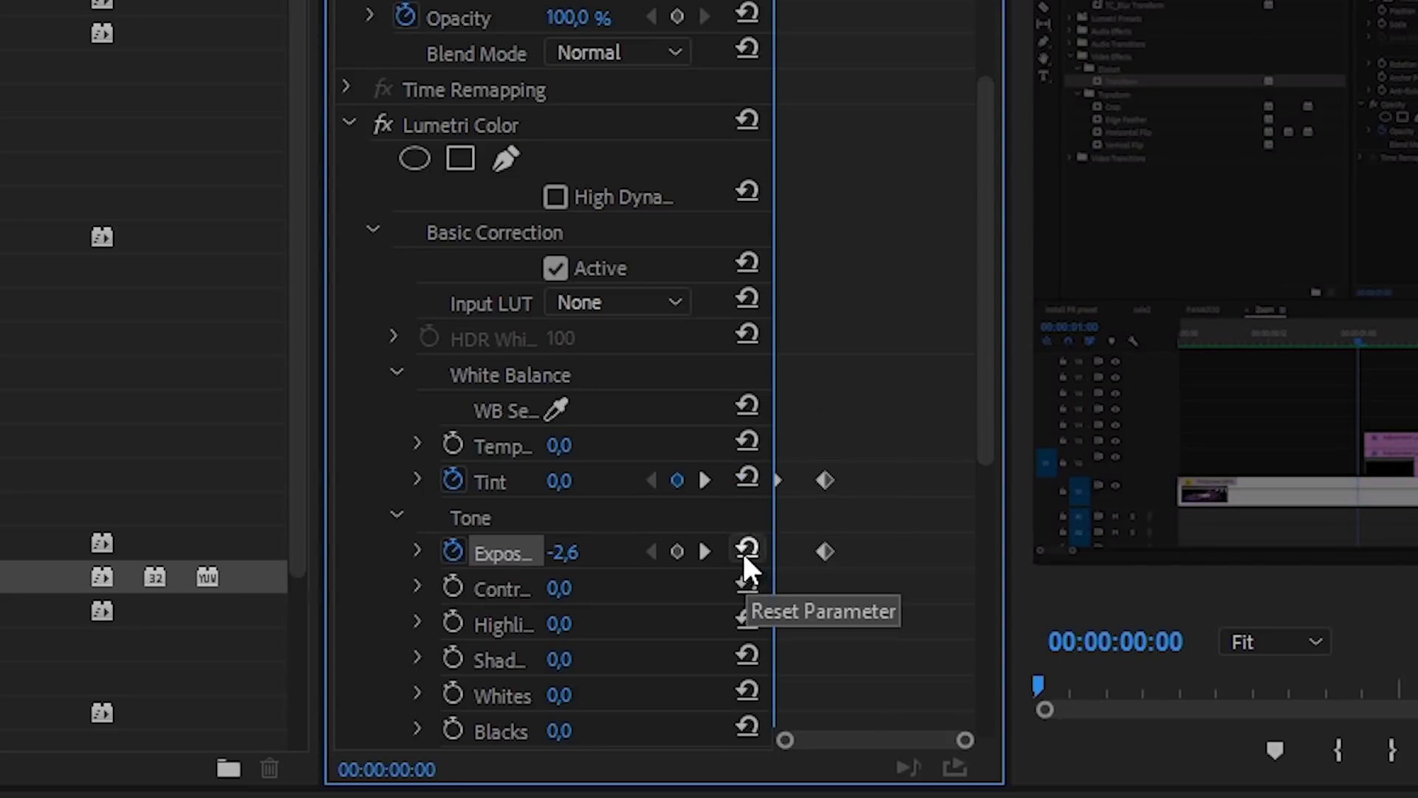
{"action": "left_click", "coordinate": [746, 548]}
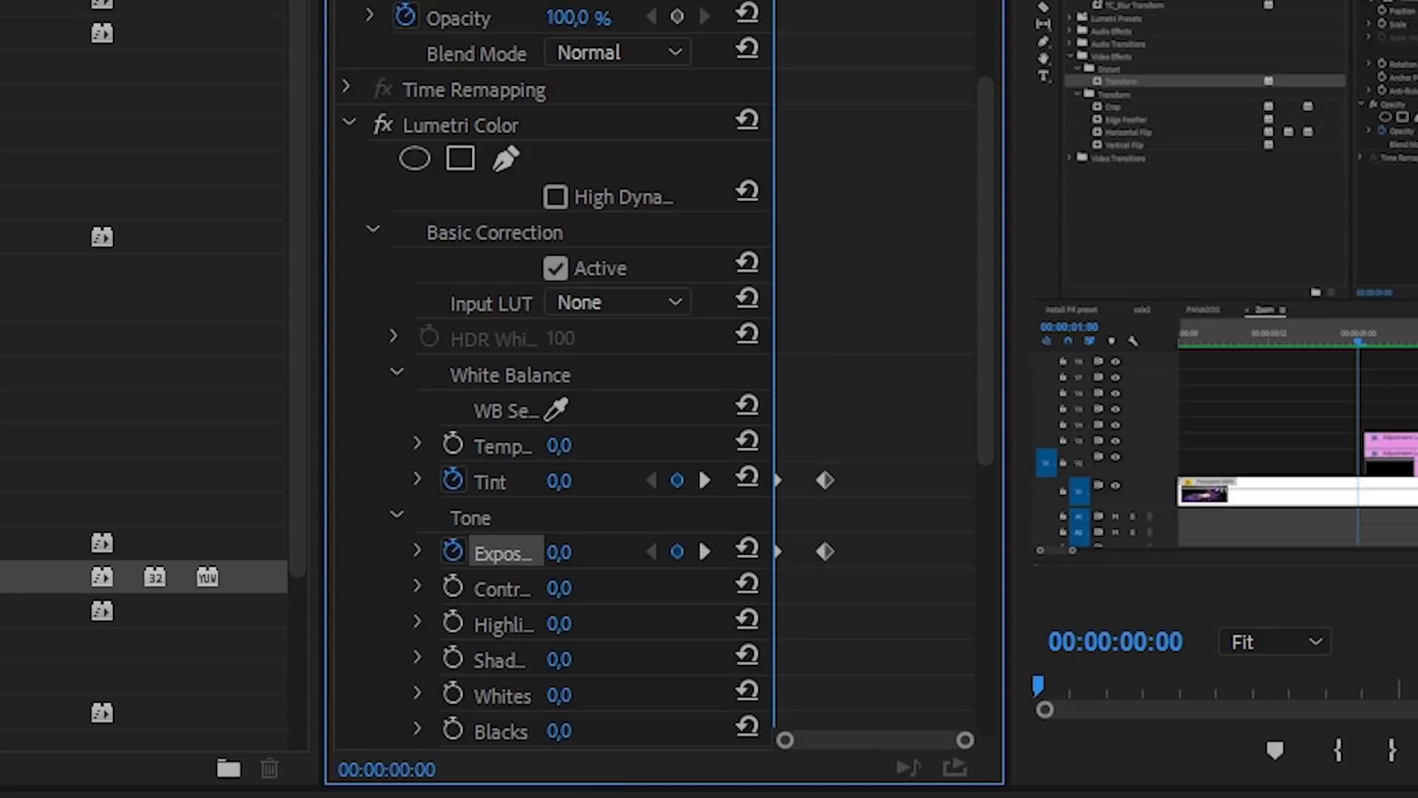
Play back the opening of the sequence to check the animated blur and darkening
{"action": "left_click", "coordinate": [458, 557]}
{"action": "key", "text": "space"}
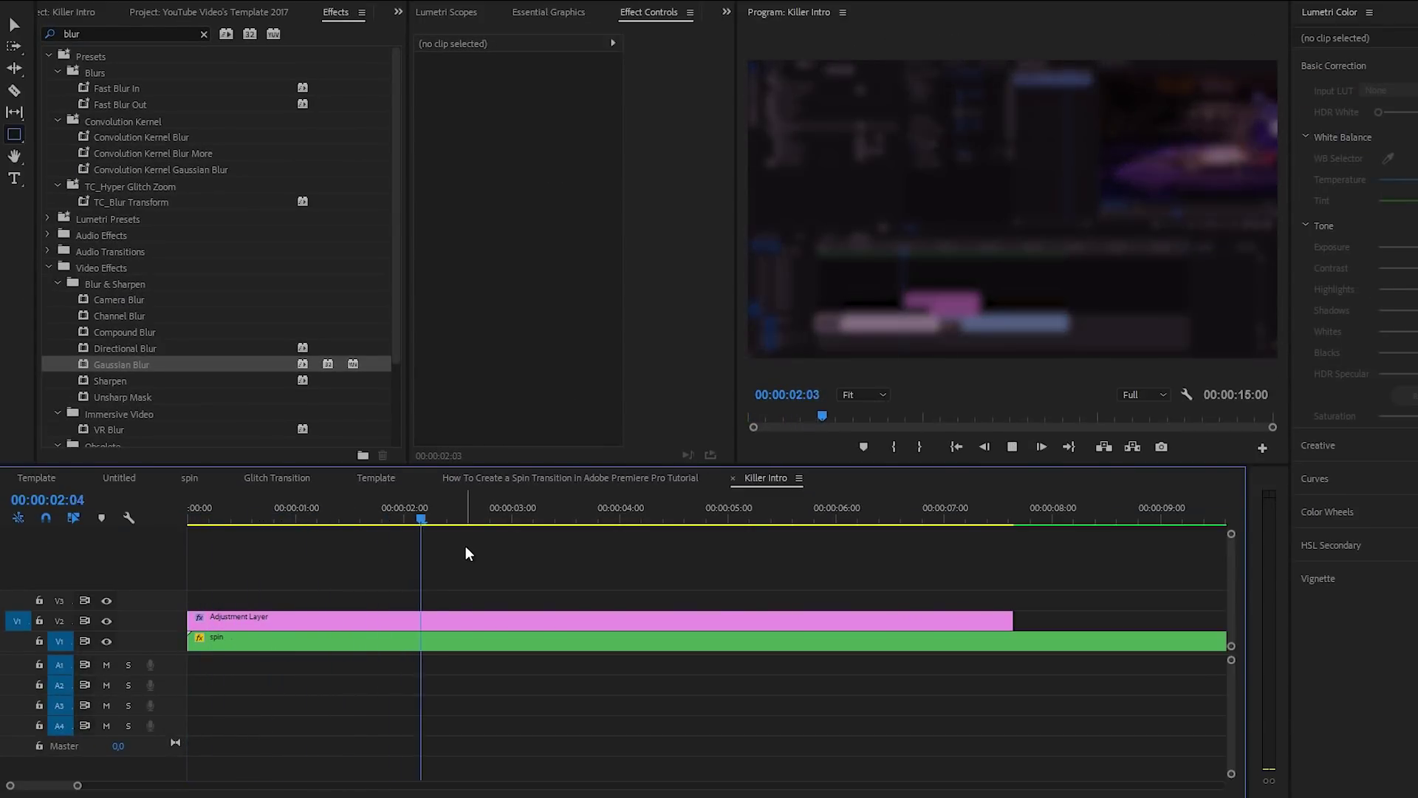
{"action": "key", "text": "space"}
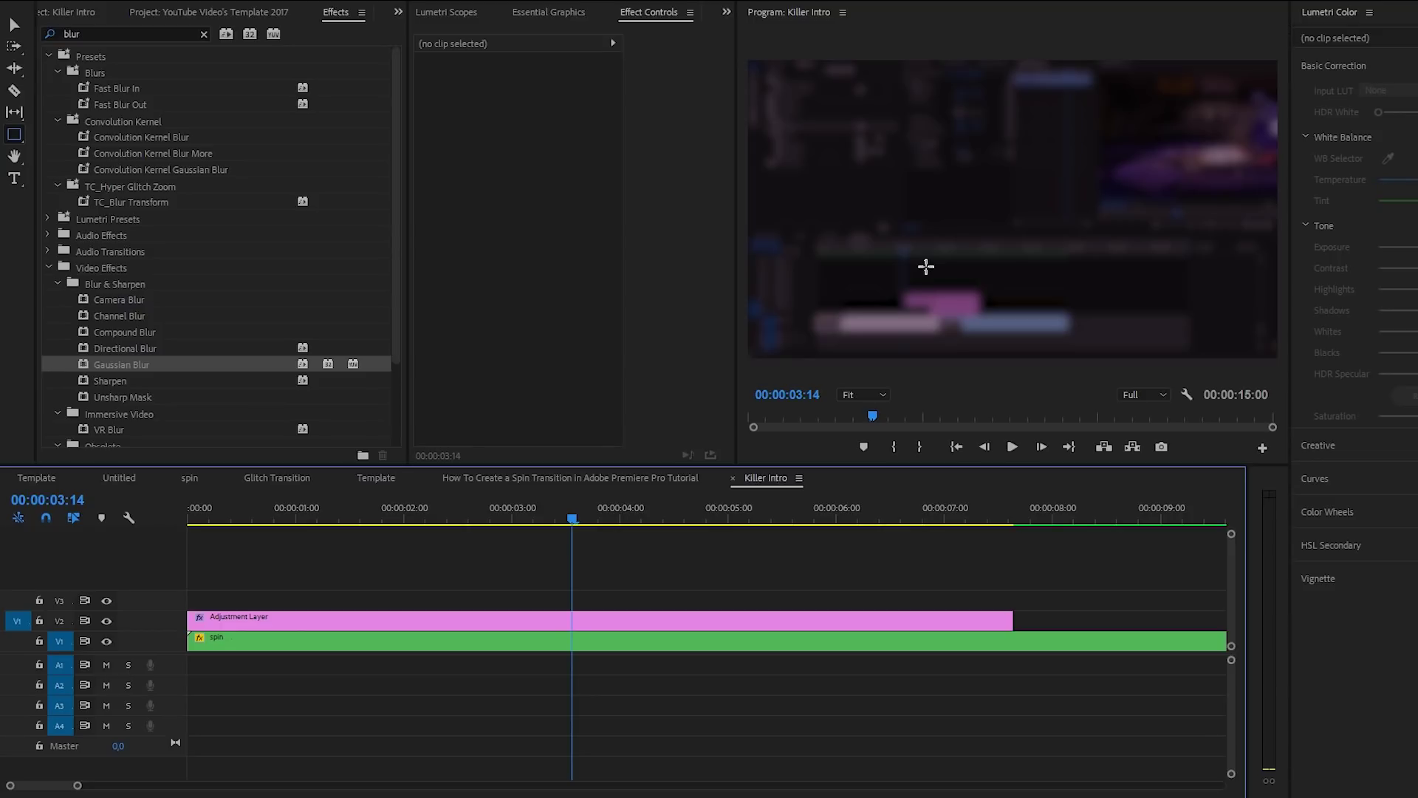
At 00:00:03:19, add a text graphic reading "I'M AWESOME" over the blurred footage
{"action": "left_click_drag", "start_coordinate": [552, 517], "coordinate": [594, 517]}
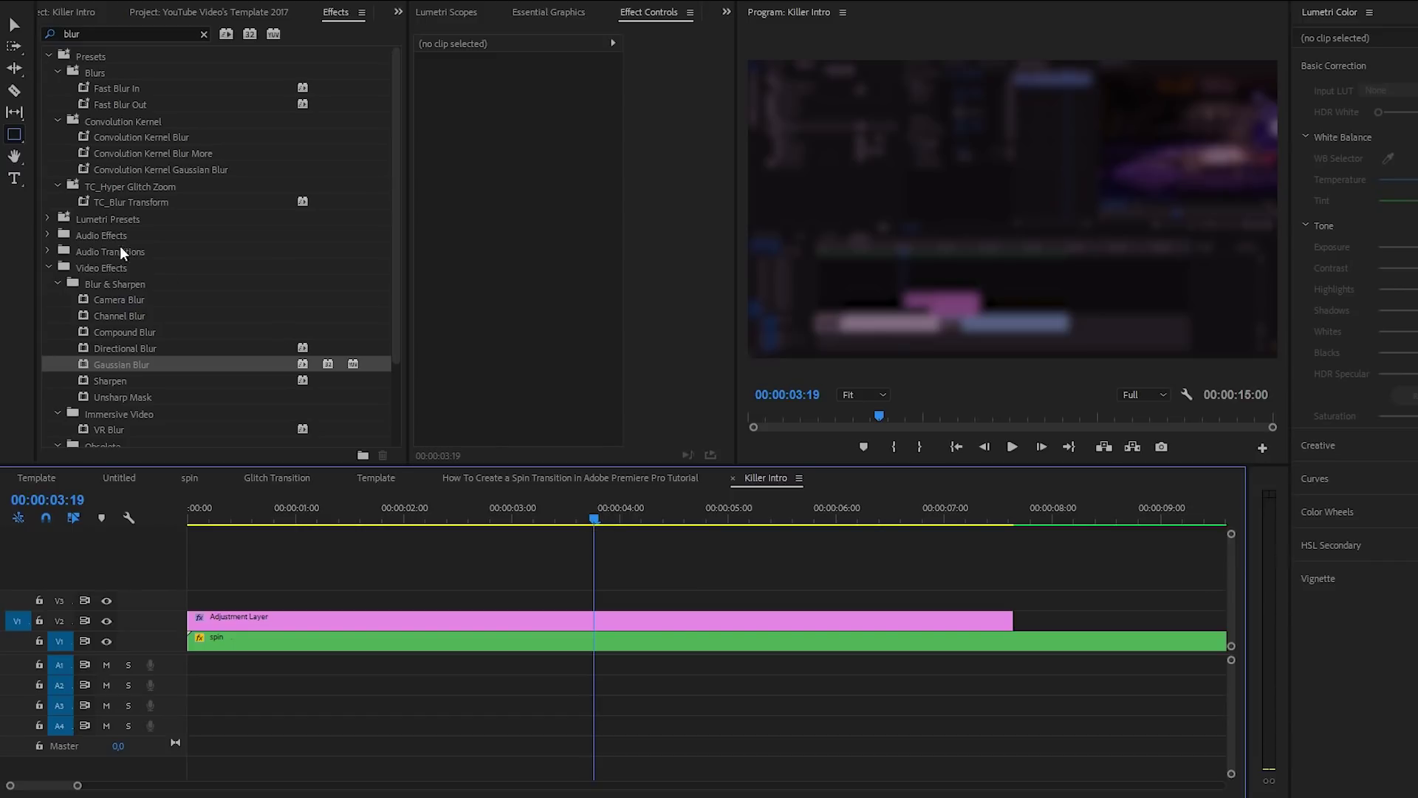
{"action": "left_click", "coordinate": [14, 178]}
{"action": "left_click", "coordinate": [949, 203]}
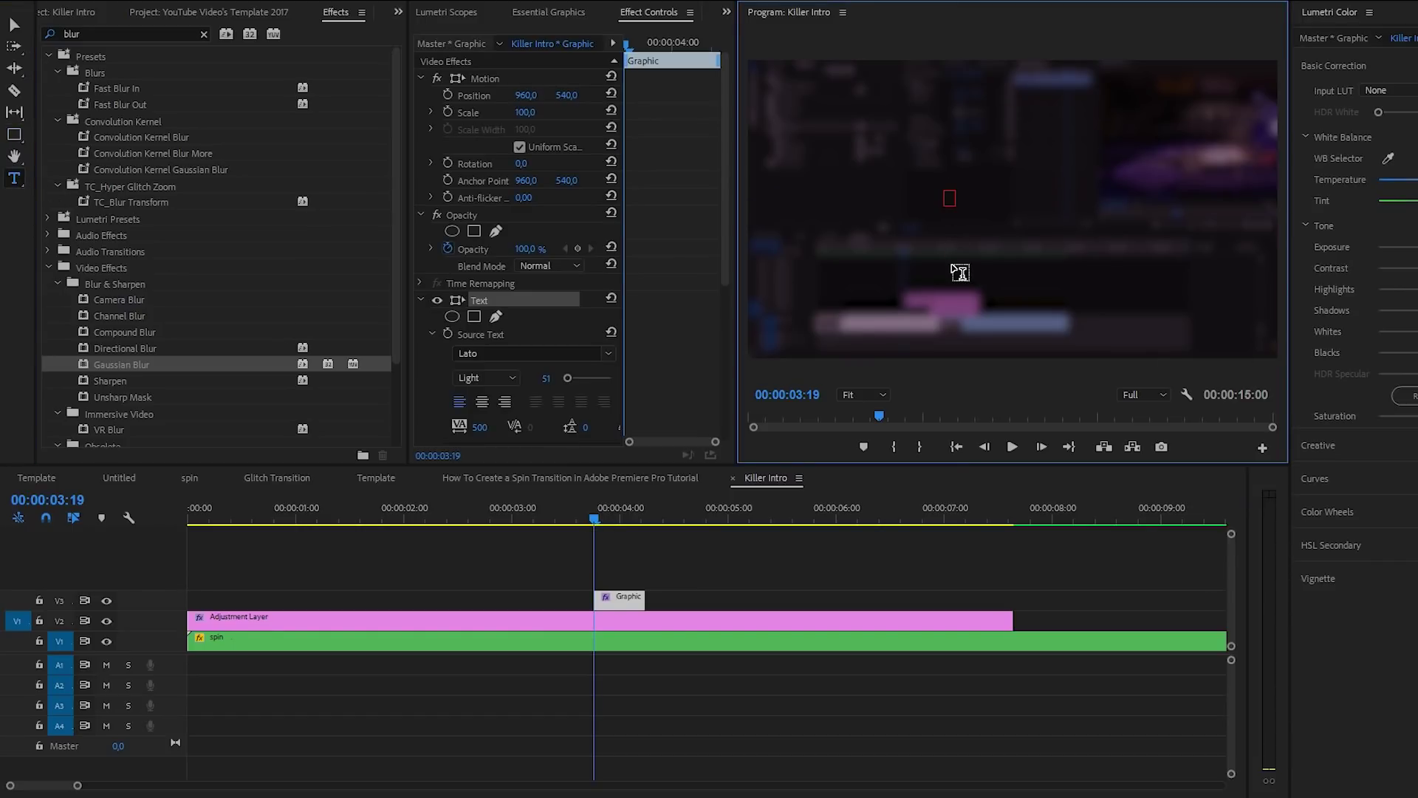
{"action": "type", "text": "I'M AWESOME"}
Set the whole "I'M AWESOME" text to the Bold style of Lato and center-align it
{"action": "key", "text": "ctrl+a"}
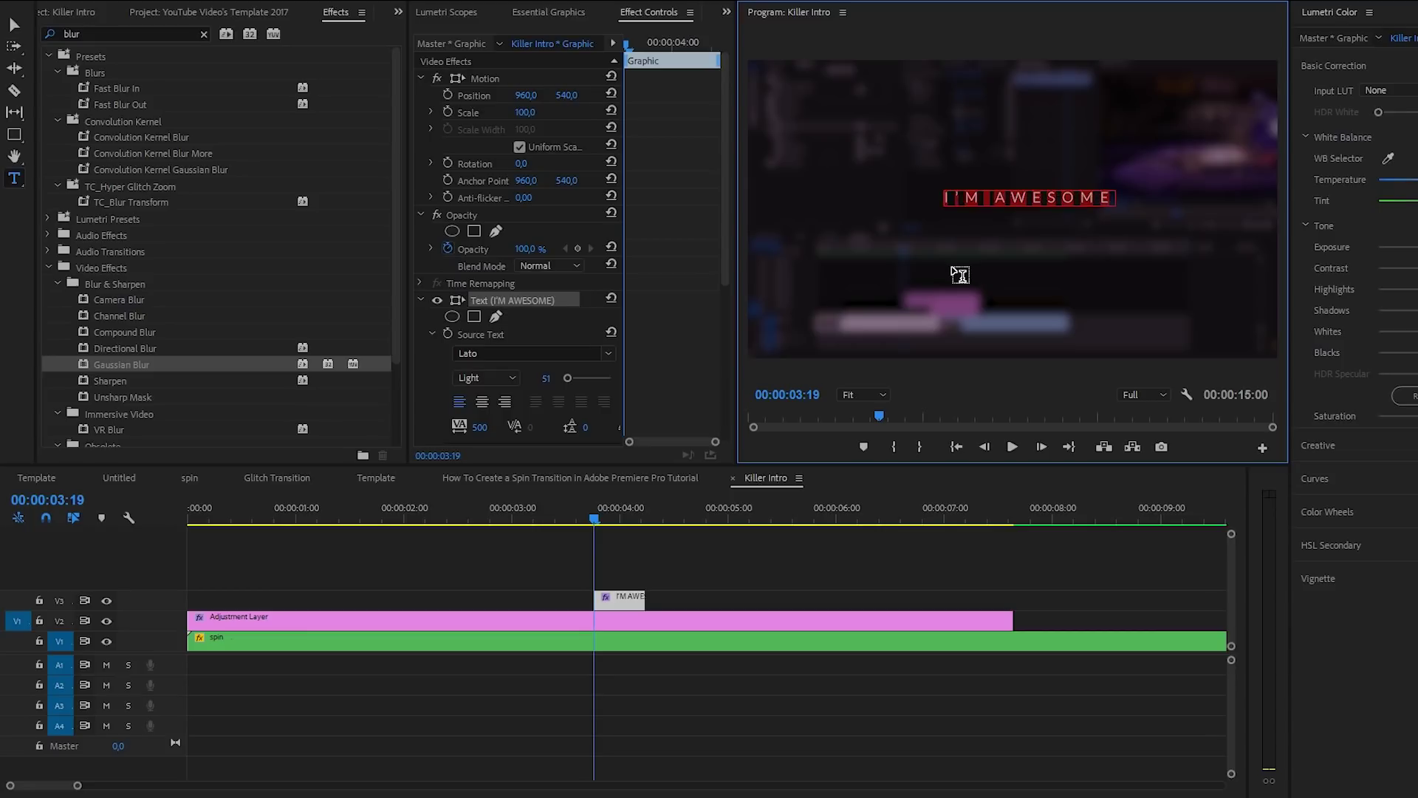
{"action": "left_click_drag", "start_coordinate": [721, 264], "coordinate": [720, 298]}
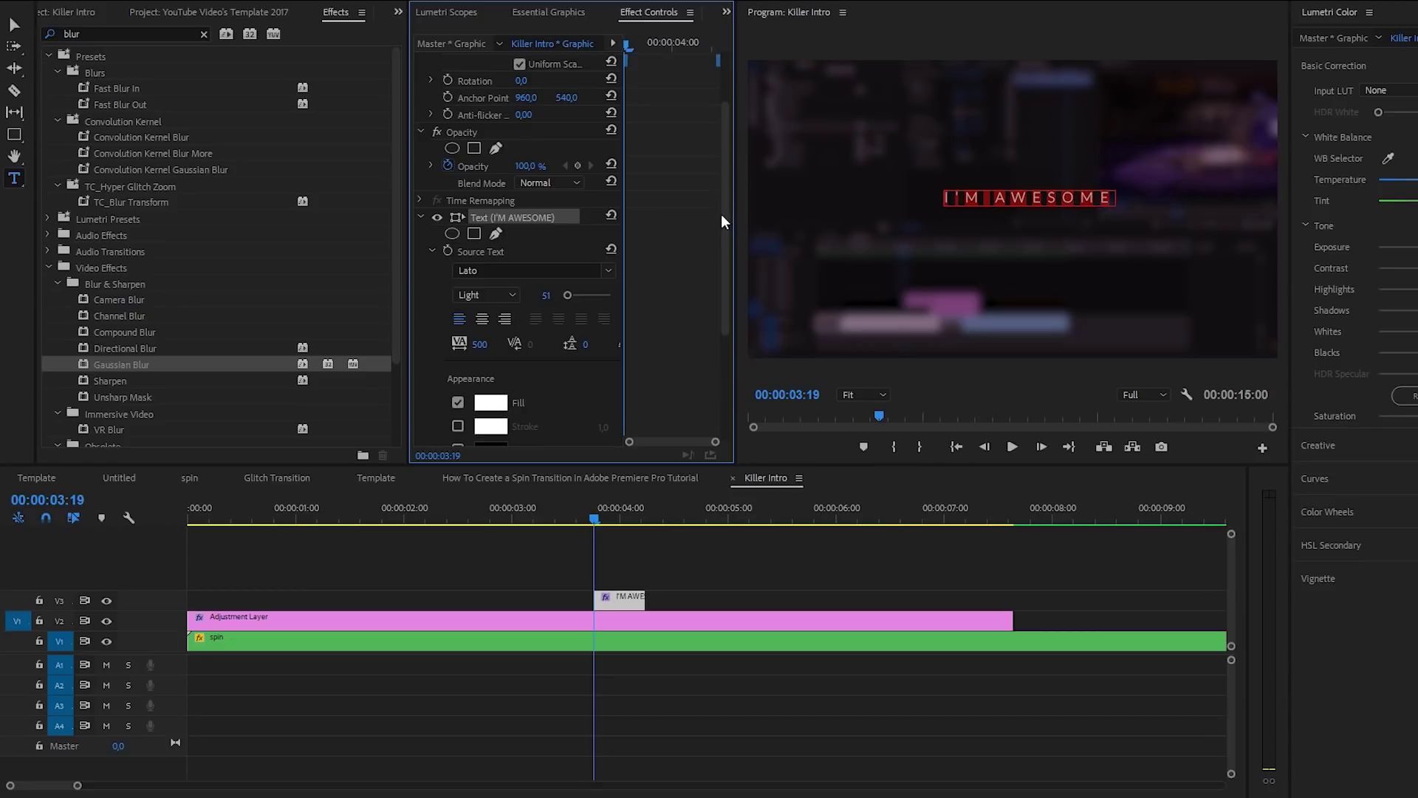
{"action": "scroll", "coordinate": [722, 220], "scroll_direction": "down", "scroll_amount": 2}
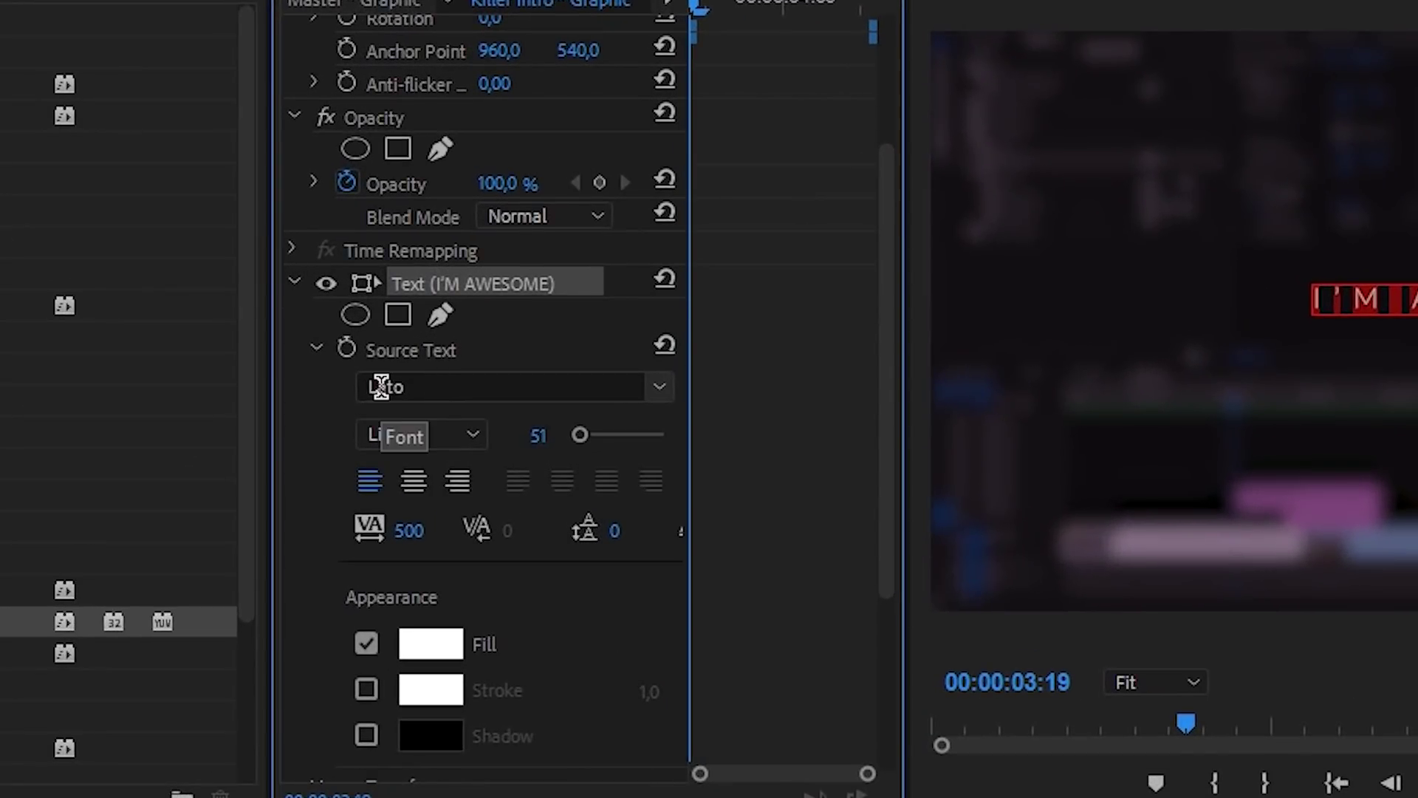
{"action": "left_click", "coordinate": [470, 433]}
{"action": "key", "text": "b"}
{"action": "key", "text": "Return"}
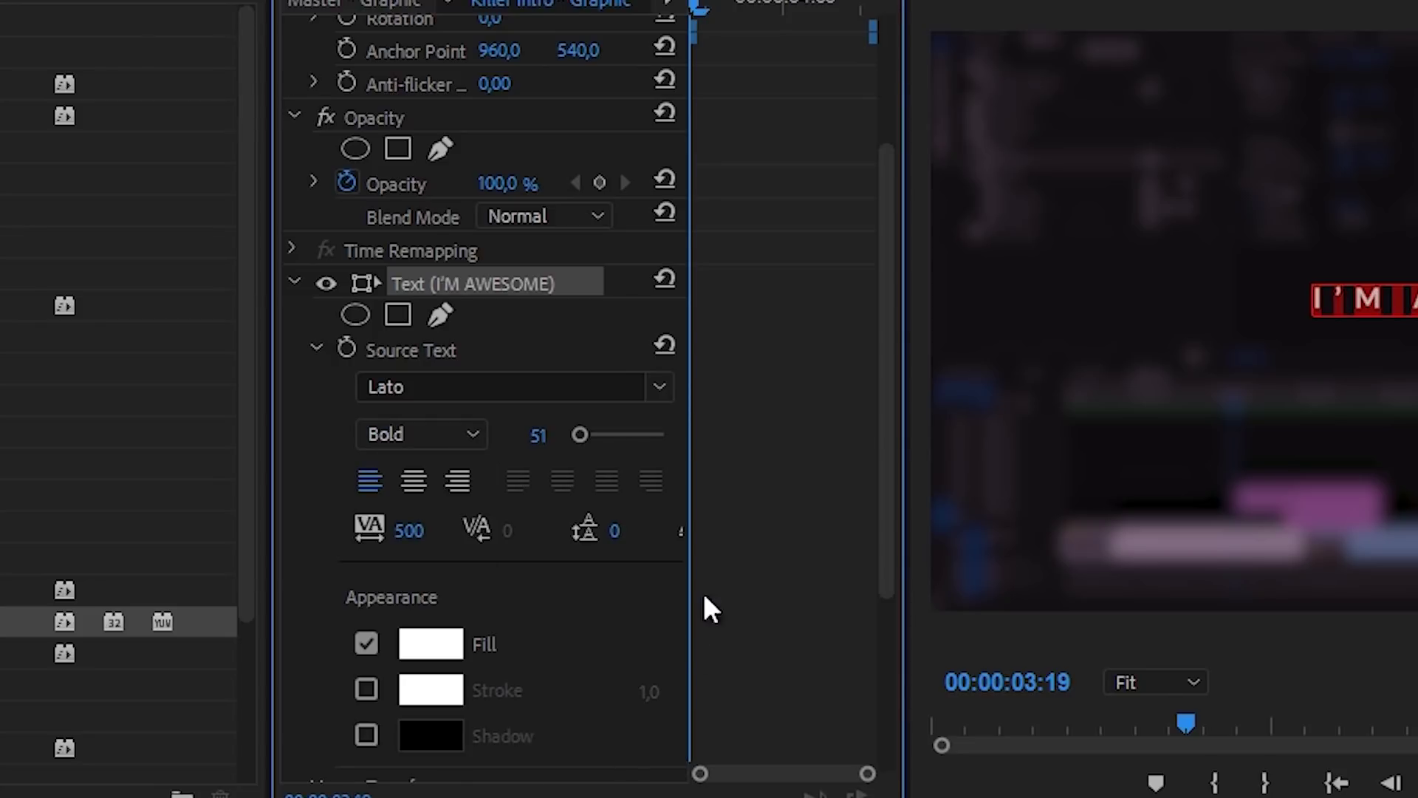
{"action": "left_click_drag", "start_coordinate": [892, 446], "coordinate": [887, 516]}
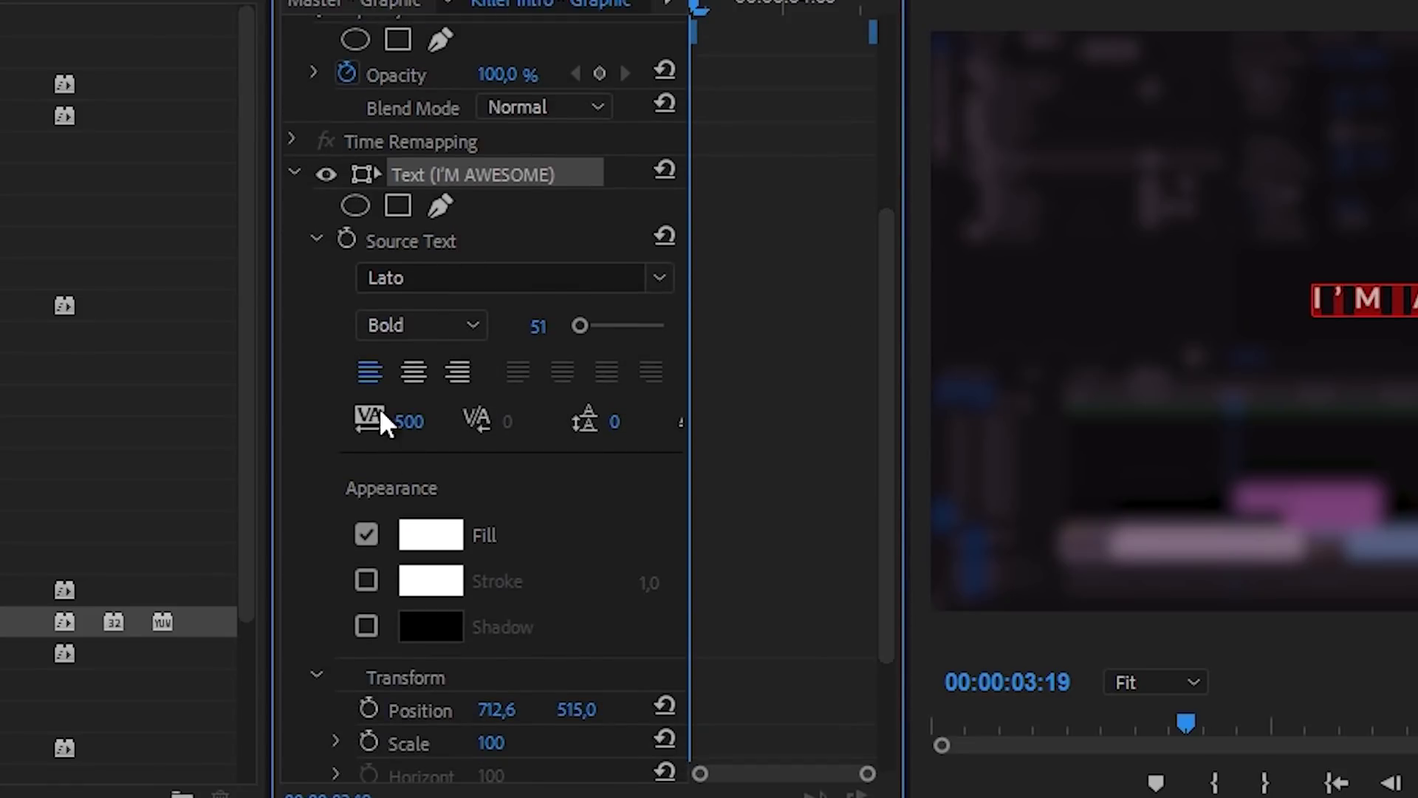
{"action": "left_click", "coordinate": [419, 369]}
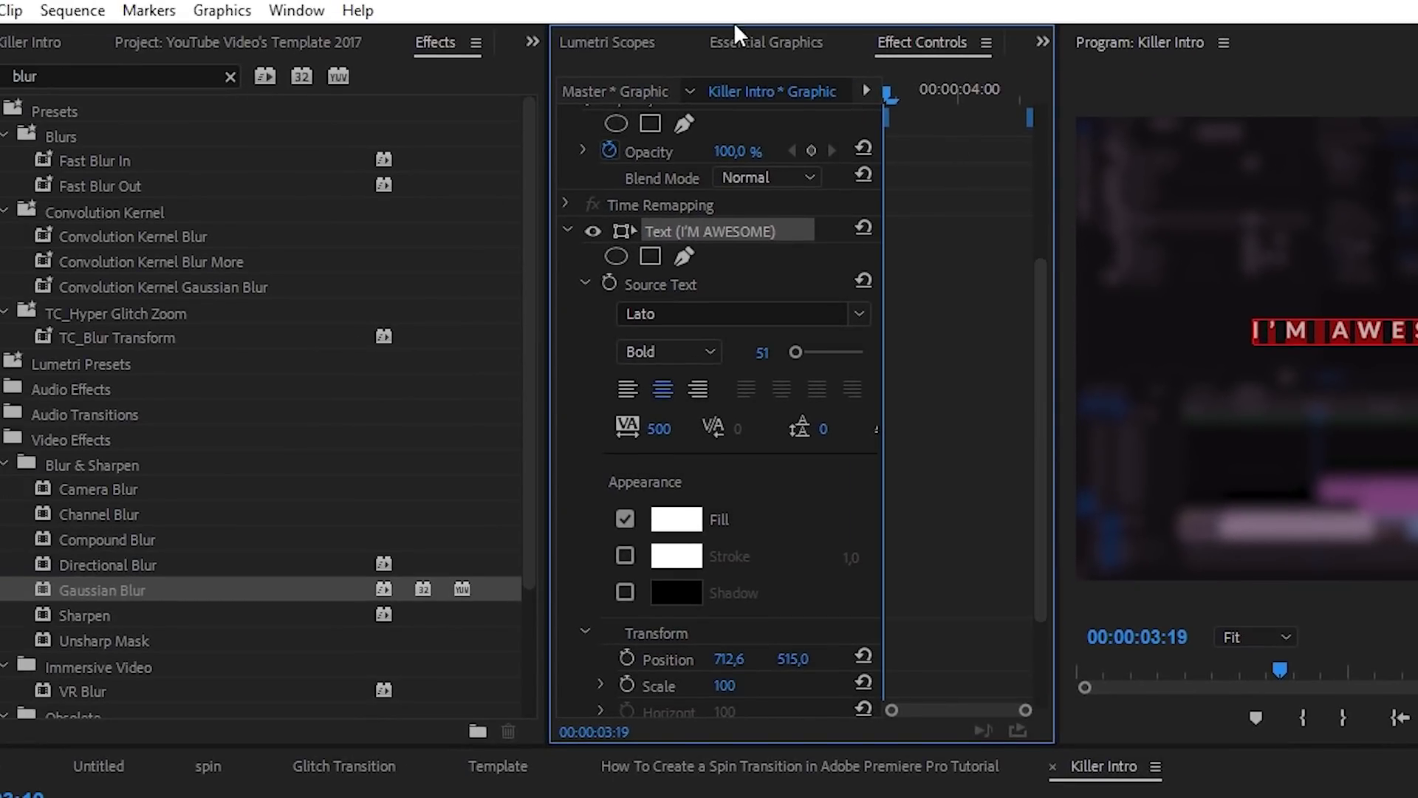
Center the "I'M AWESOME" text layer vertically and horizontally in the video frame
{"action": "left_click", "coordinate": [750, 43]}
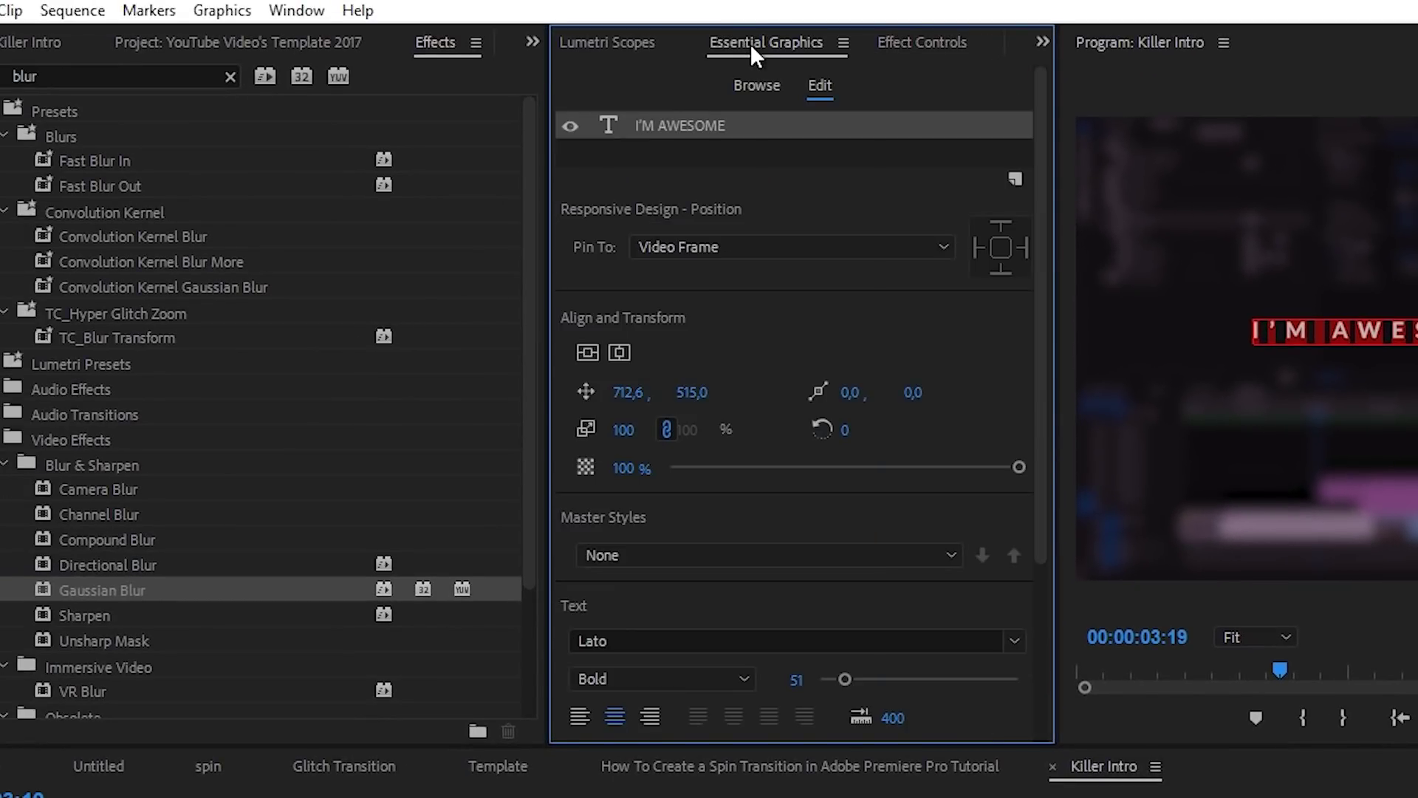
{"action": "left_click", "coordinate": [296, 10]}
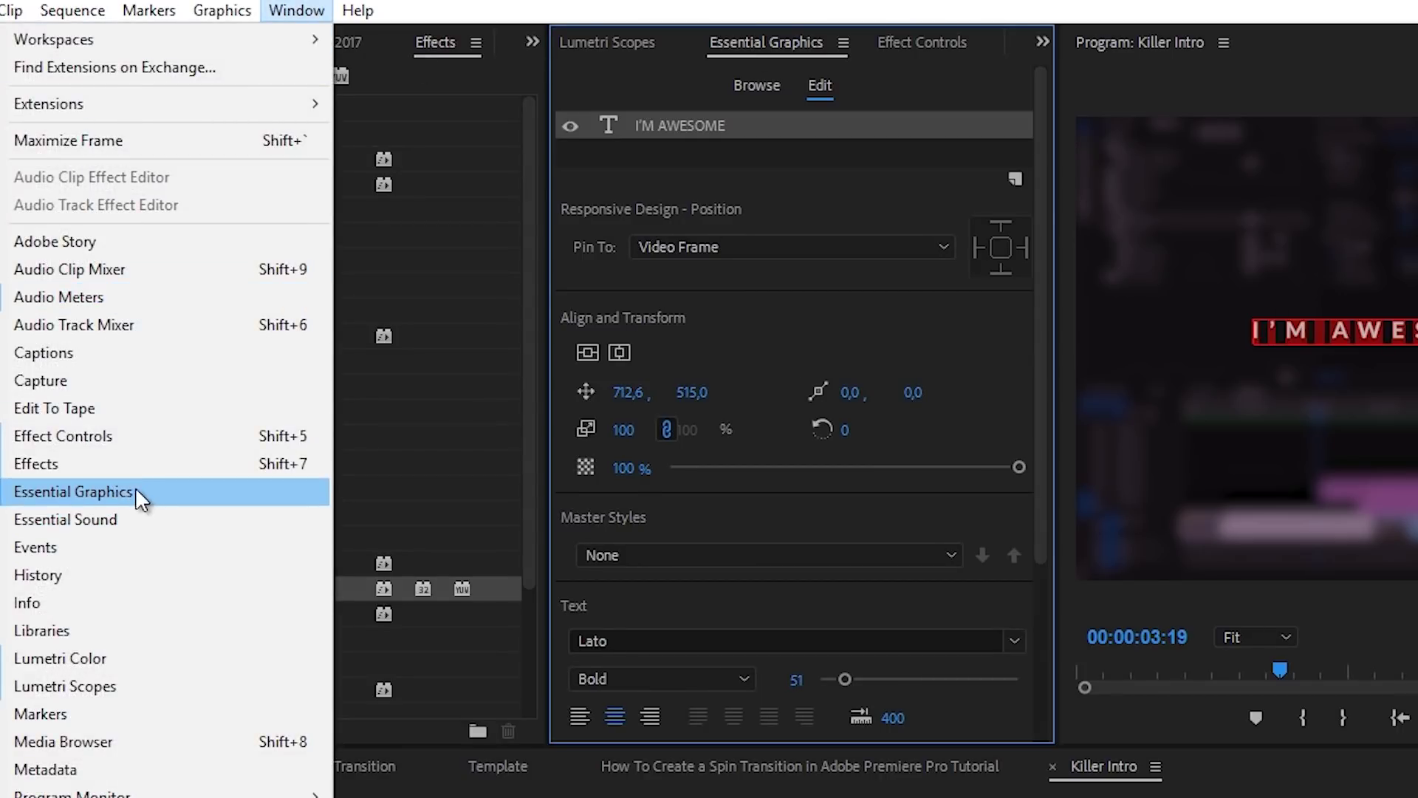
{"action": "left_click", "coordinate": [658, 124]}
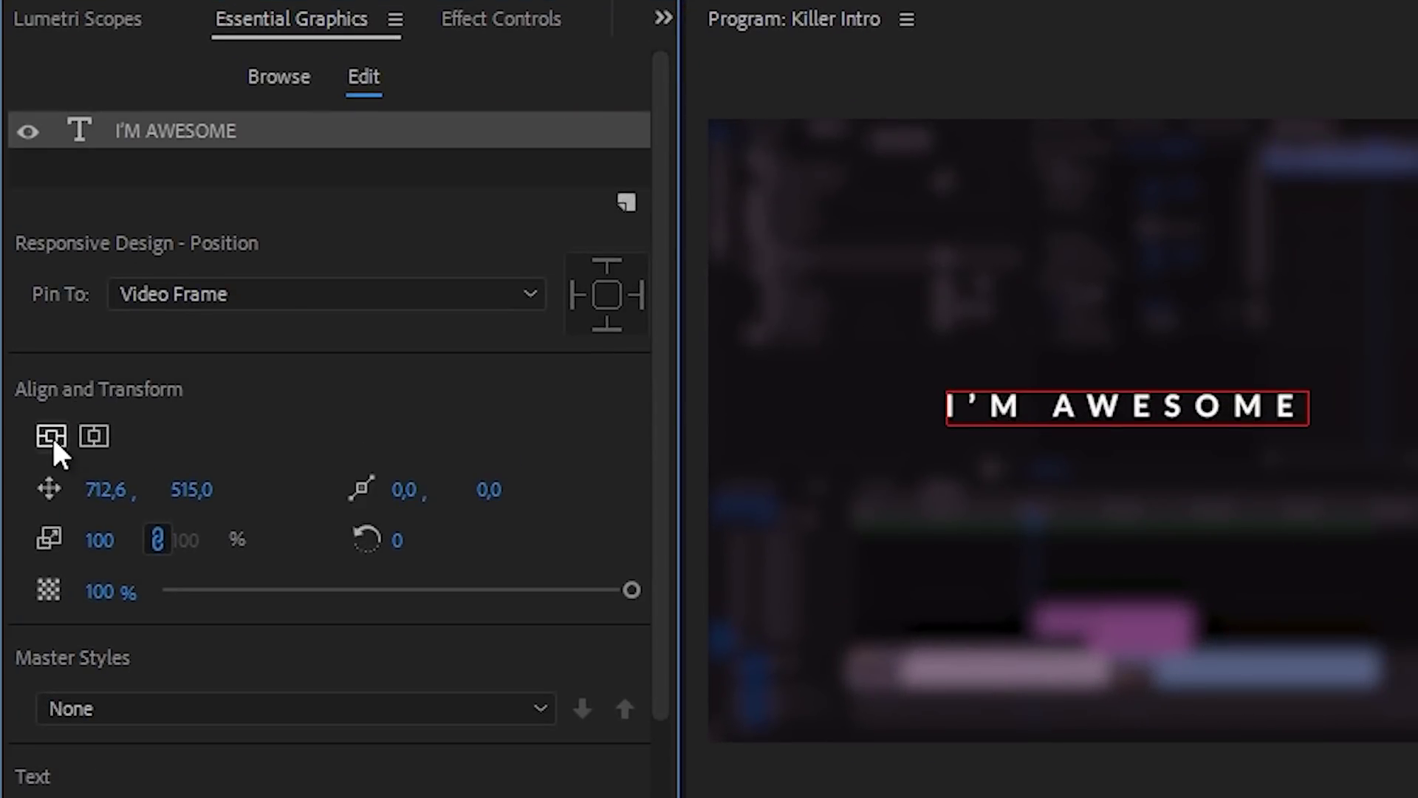
{"action": "left_click", "coordinate": [62, 434]}
{"action": "left_click", "coordinate": [102, 435]}
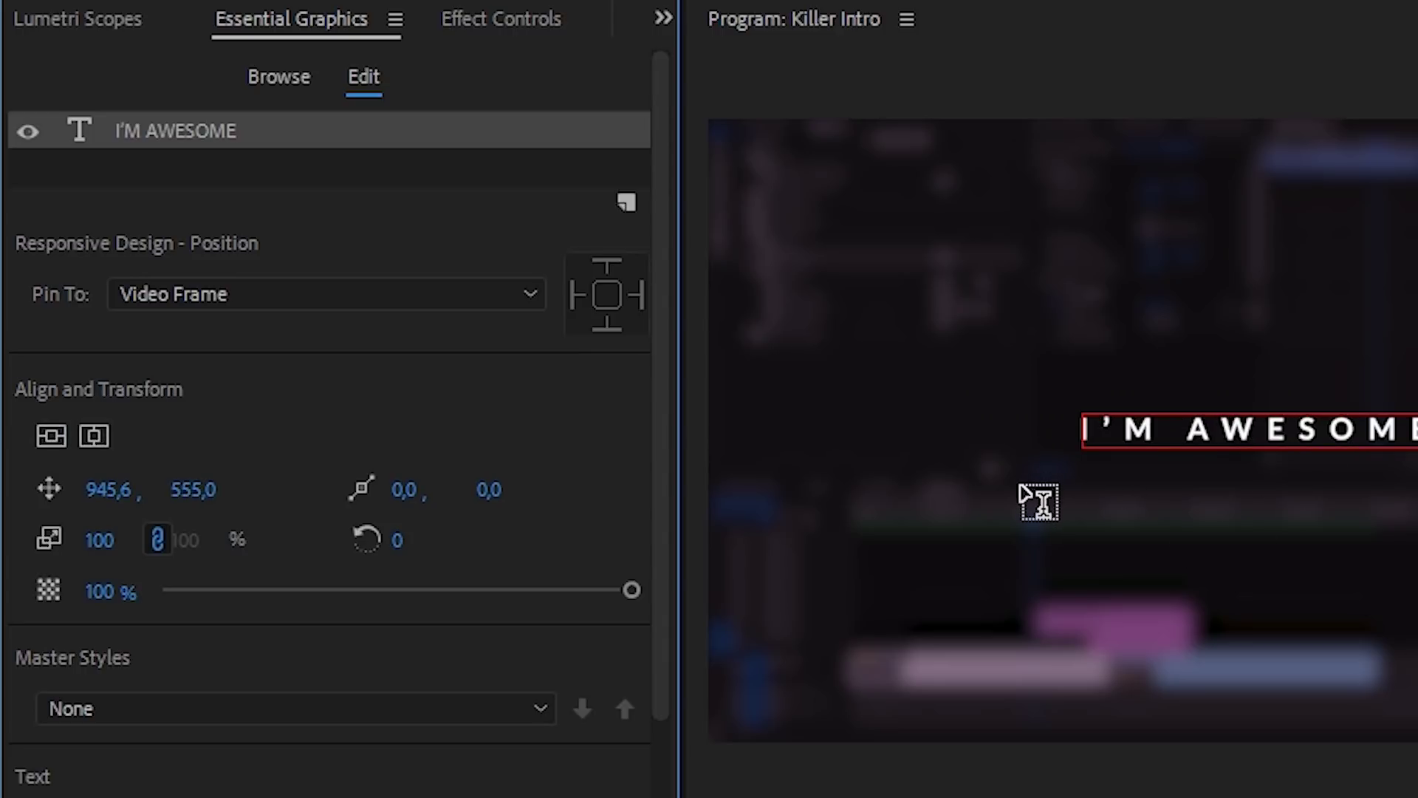
Return to the graphic's effect settings and widen their display to give the keyframe timeline more room
{"action": "left_click", "coordinate": [495, 27]}
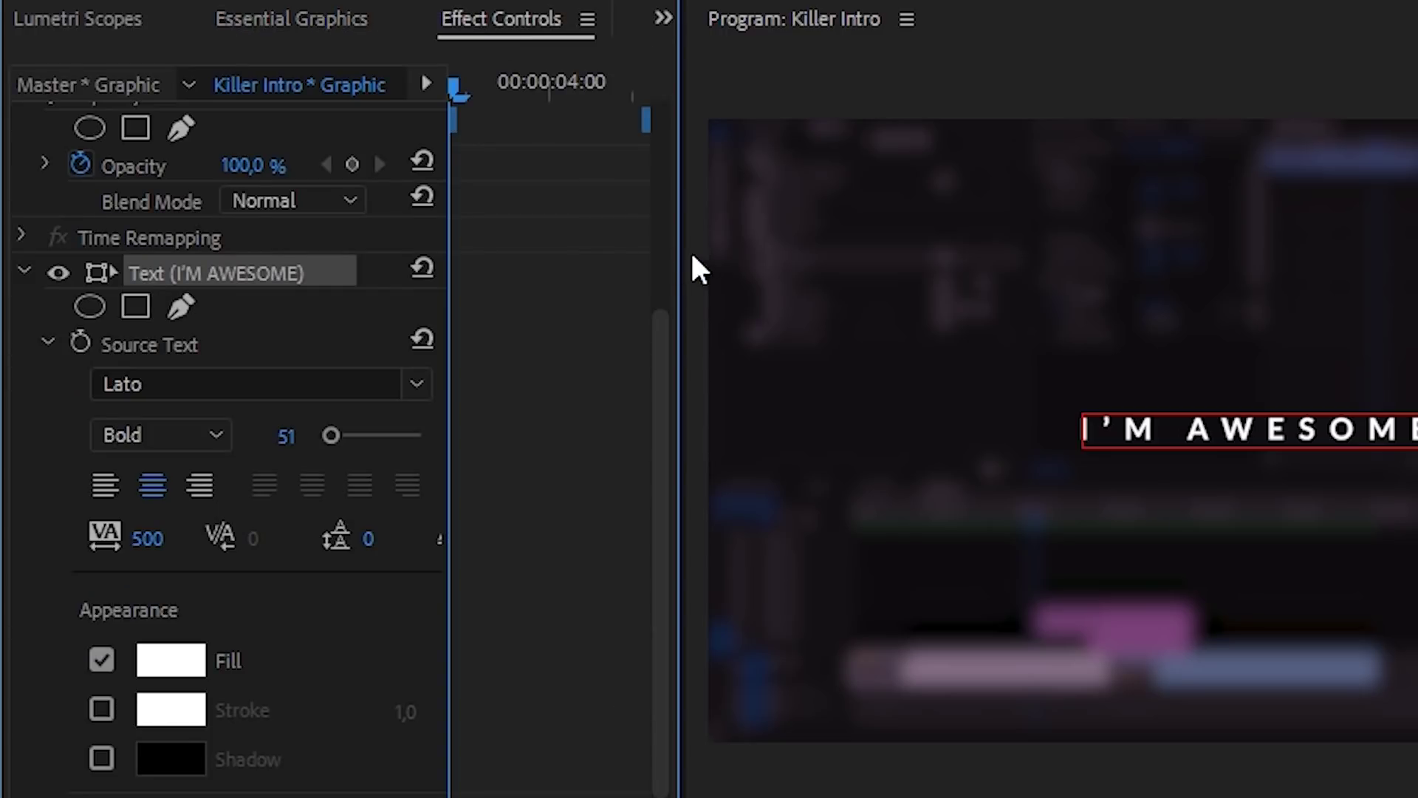
{"action": "left_click_drag", "start_coordinate": [683, 247], "coordinate": [902, 262]}
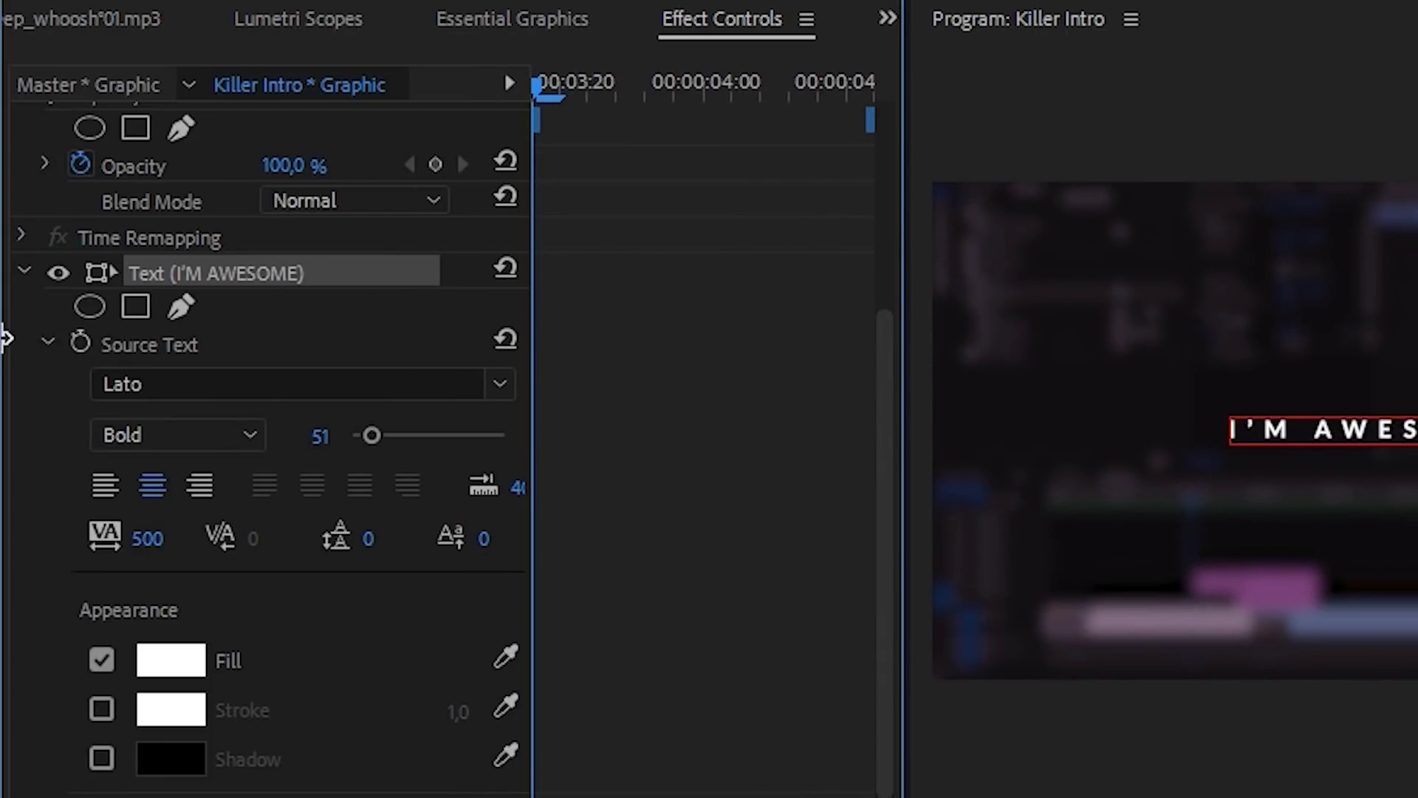
{"action": "left_click_drag", "start_coordinate": [3, 336], "coordinate": [0, 336]}
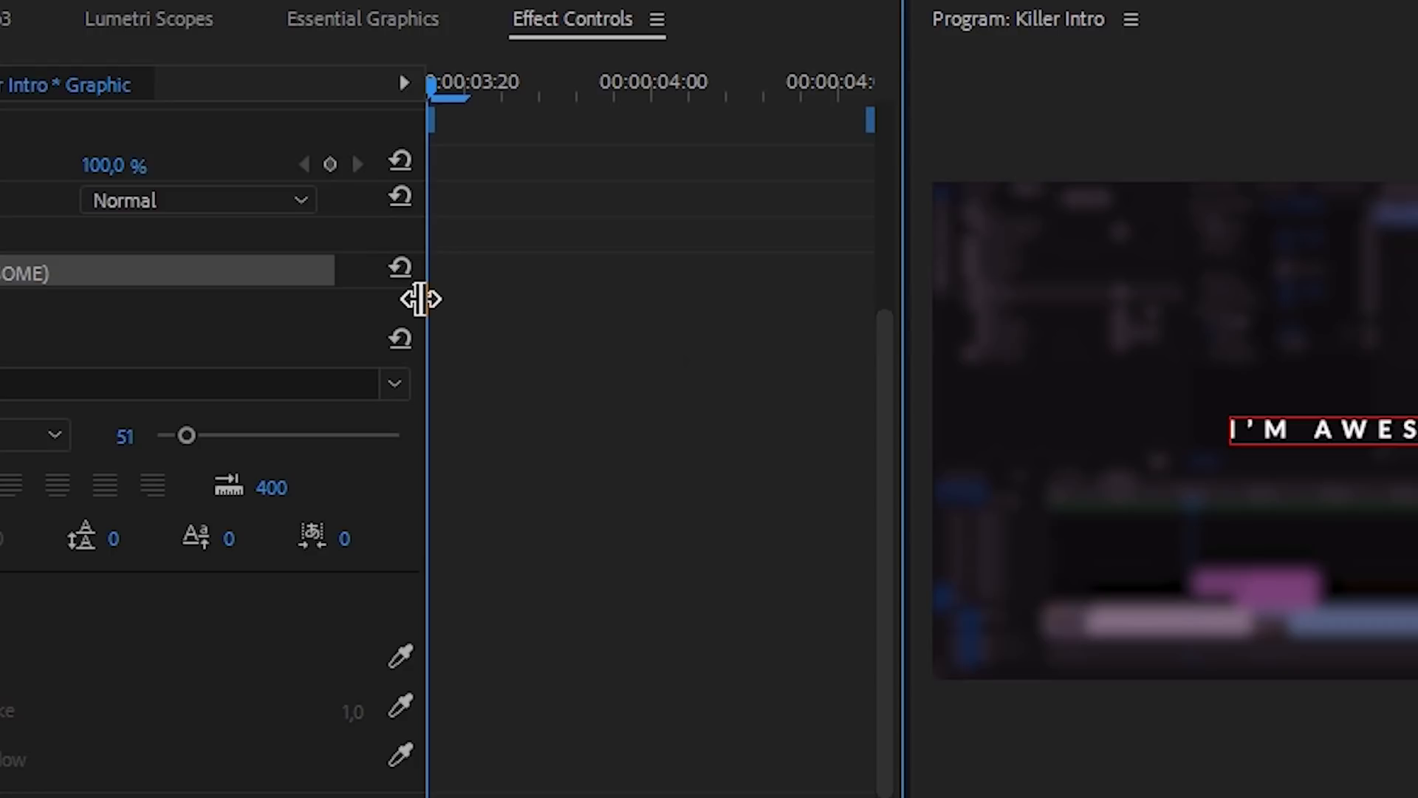
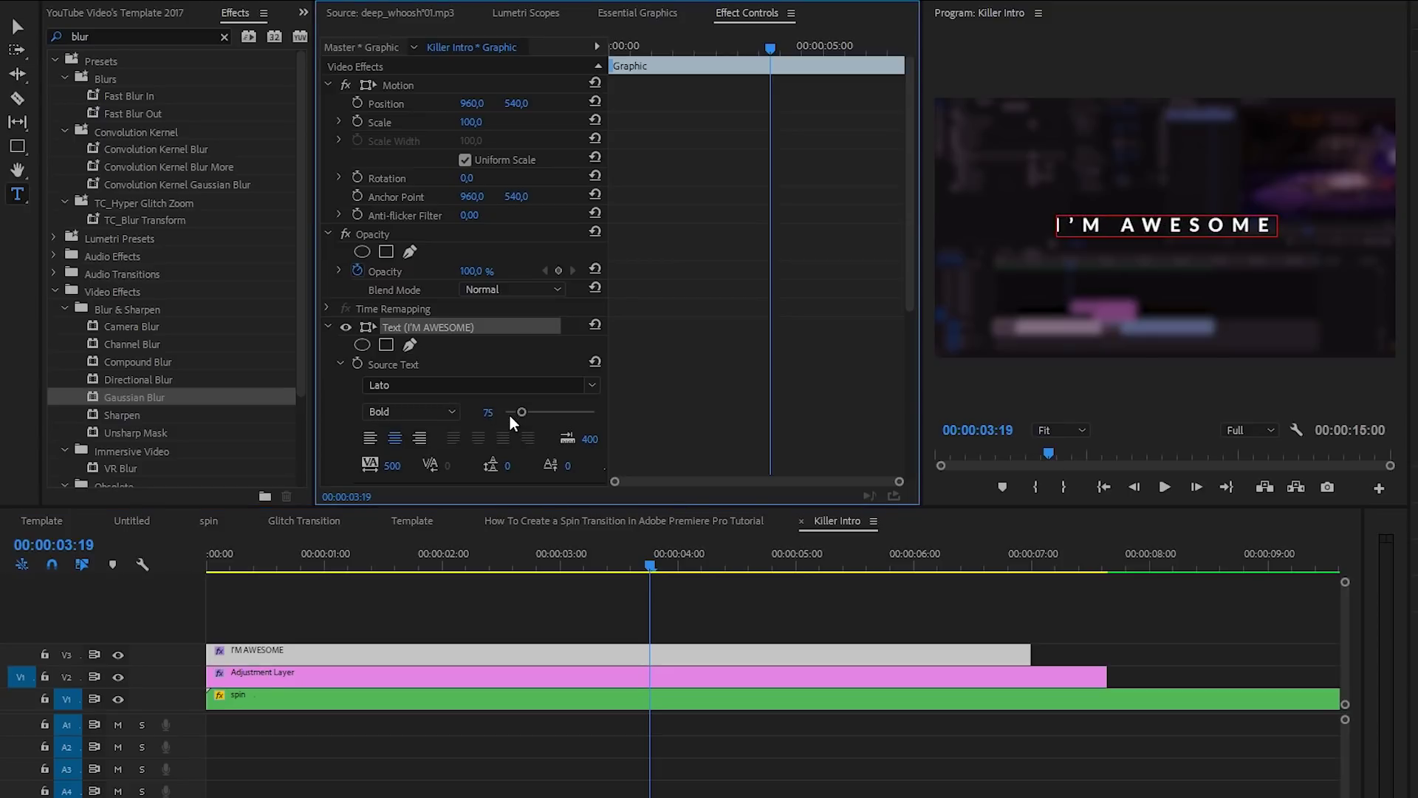
At 00:00:02:00, enable keyframing for the graphic's Motion Position, keeping the title centered at 960, 540
{"action": "left_click", "coordinate": [646, 45]}
{"action": "key", "text": "space"}
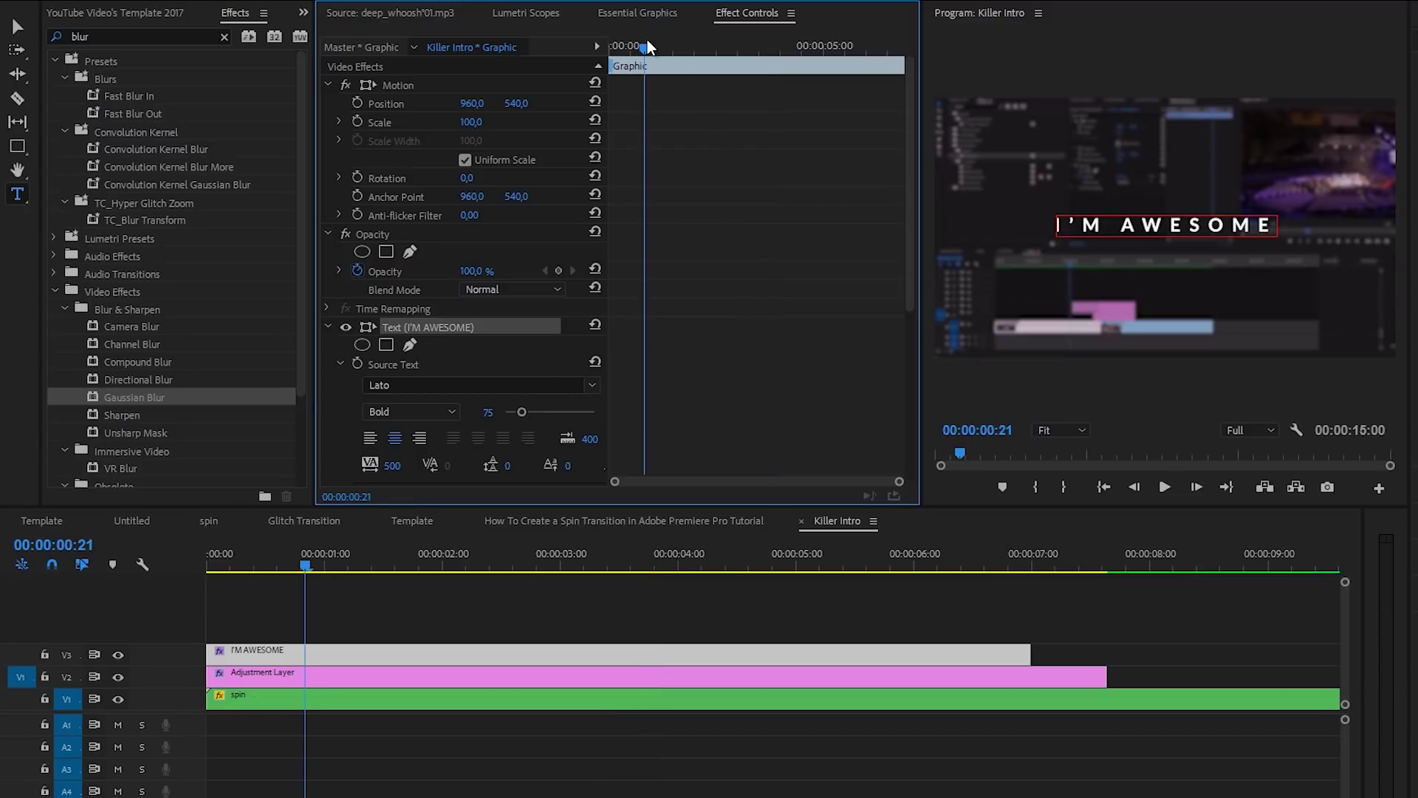
{"action": "left_click_drag", "start_coordinate": [641, 50], "coordinate": [580, 85]}
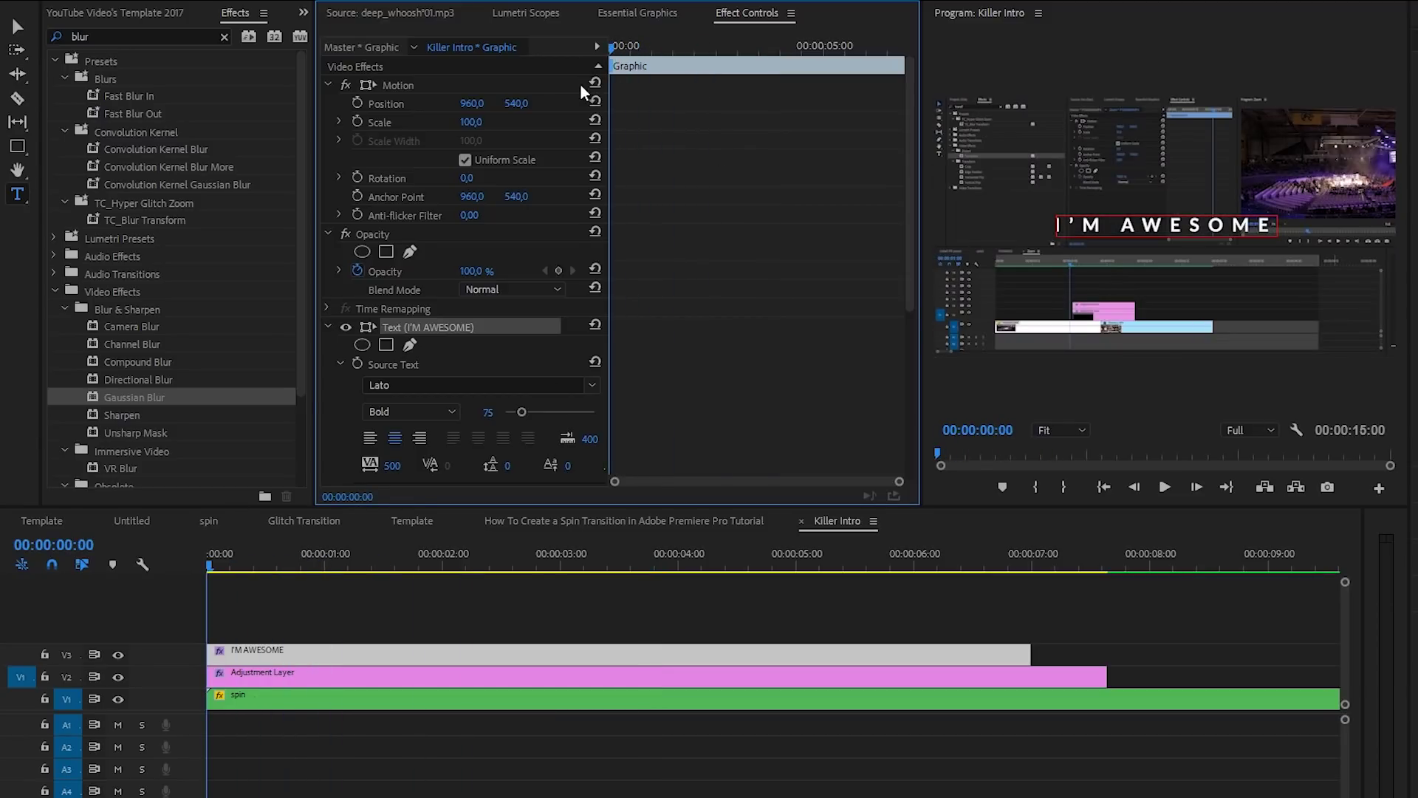
{"action": "left_click", "coordinate": [444, 565]}
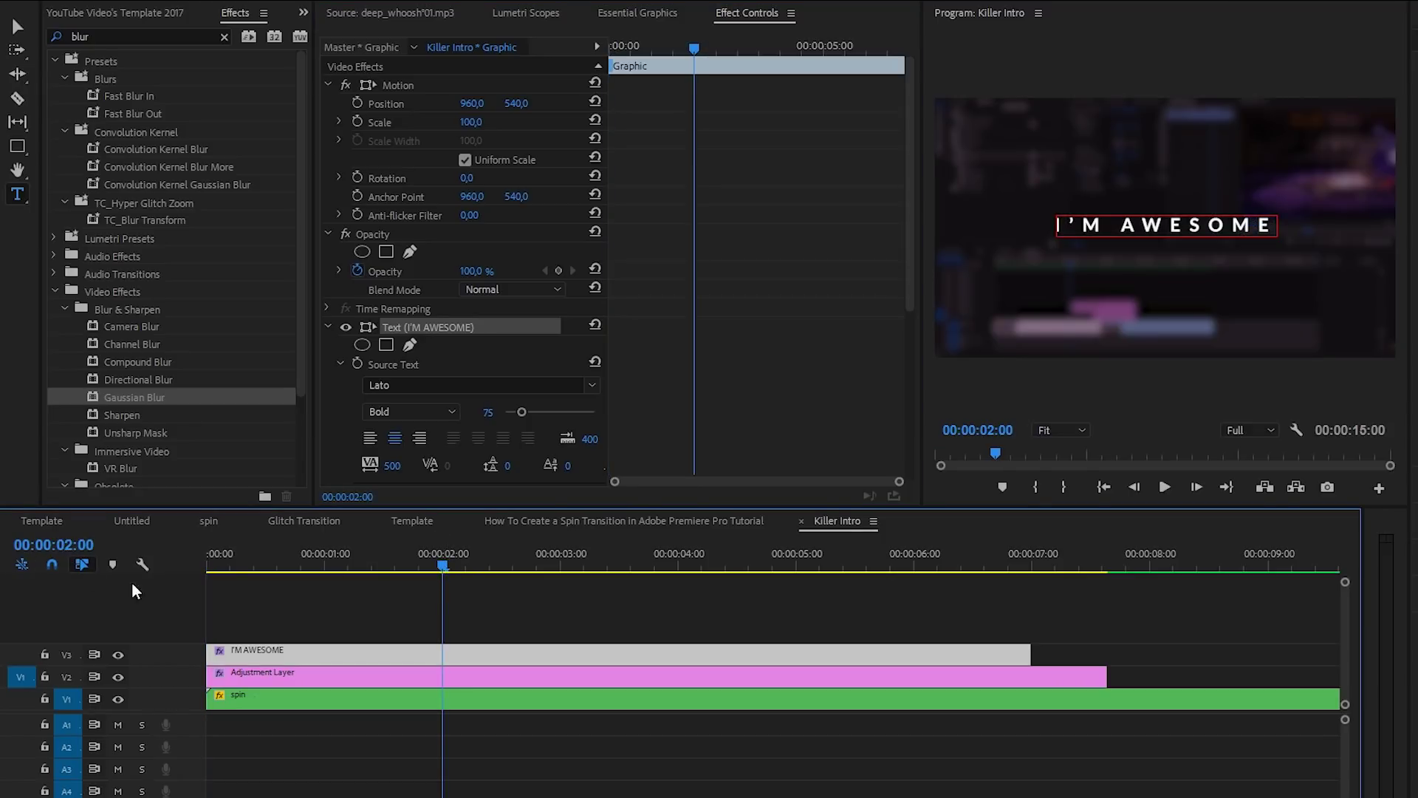
{"action": "left_click", "coordinate": [357, 107]}
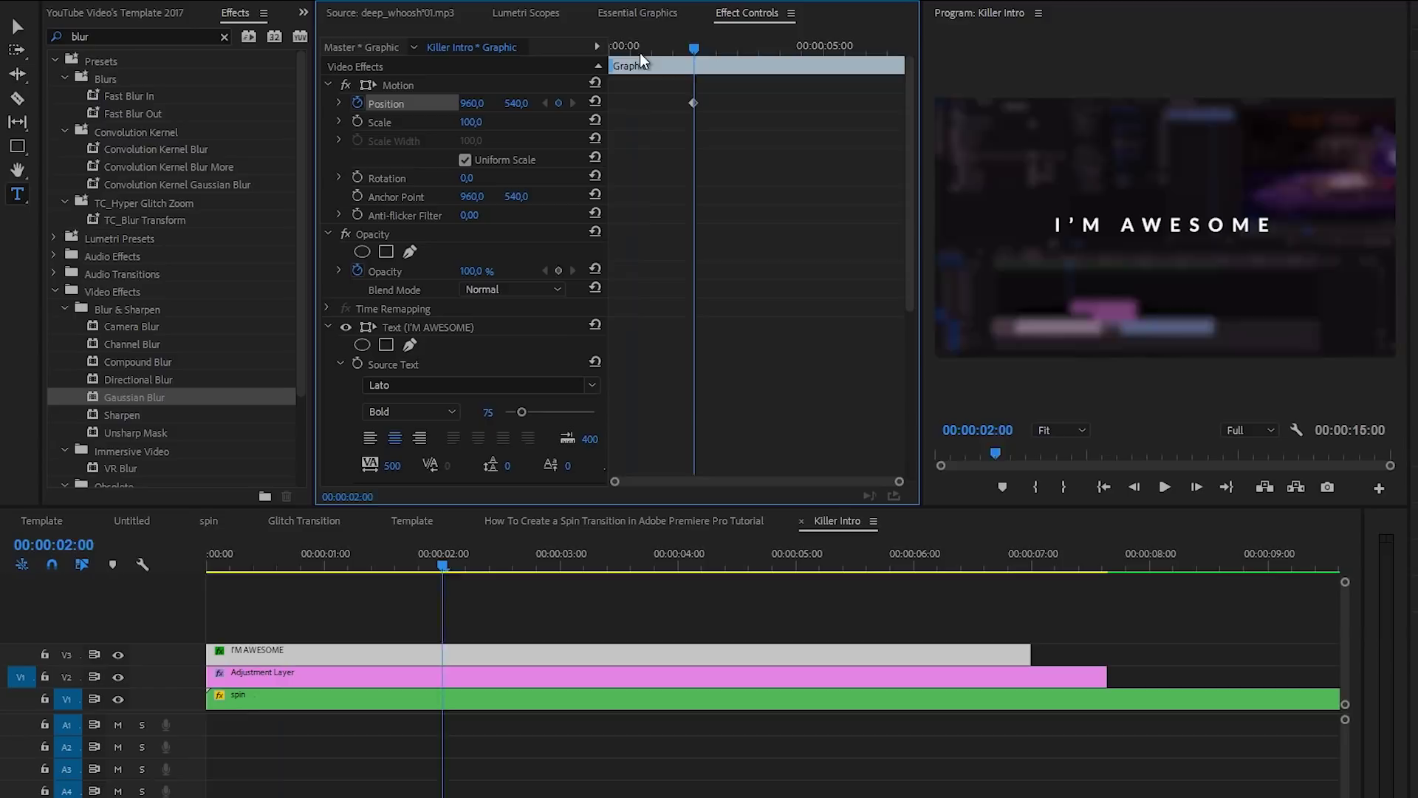
At the start of the clip, set the vertical Position to 1172 so the title starts below the frame, and play back the motion
{"action": "left_click_drag", "start_coordinate": [640, 52], "coordinate": [603, 56]}
{"action": "left_click_drag", "start_coordinate": [512, 102], "coordinate": [820, 120]}
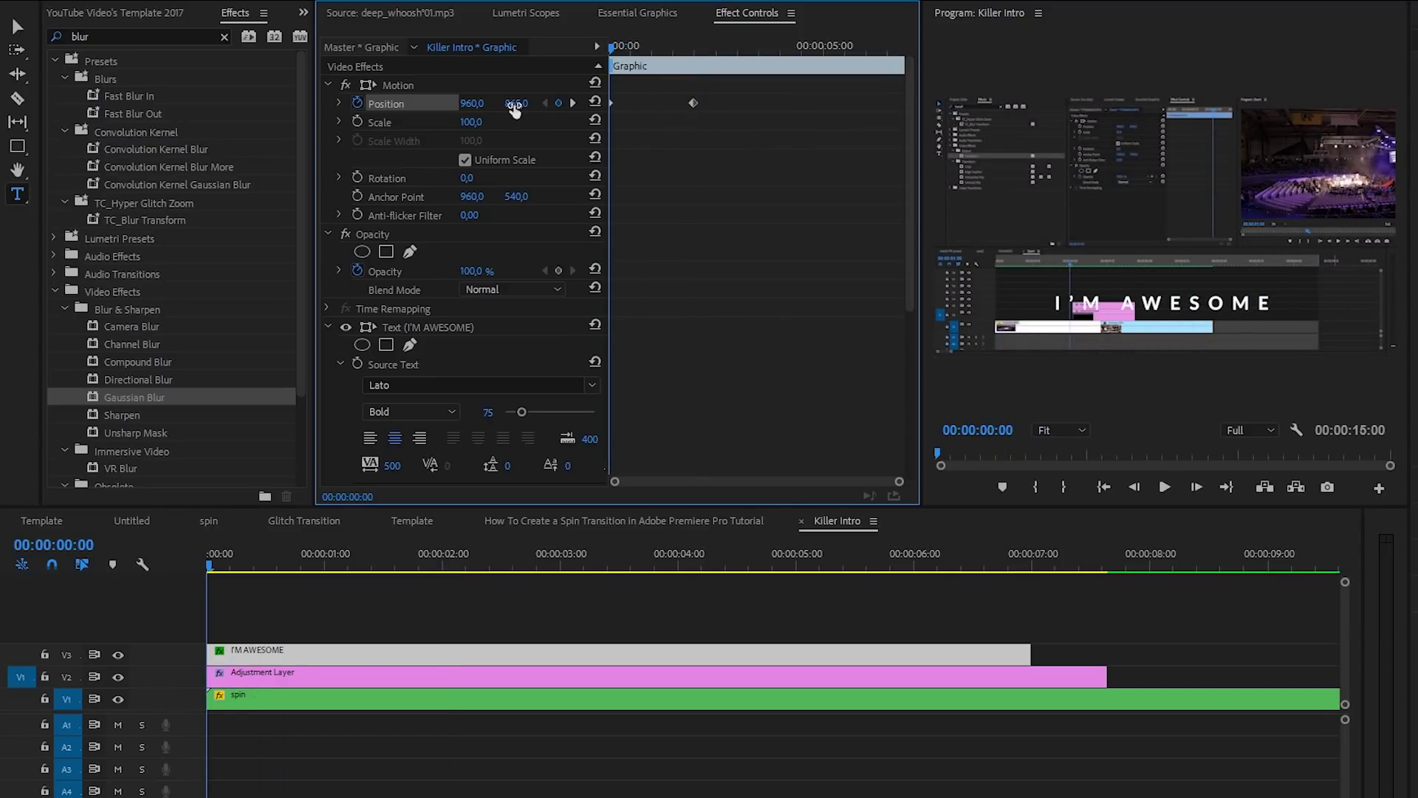
{"action": "left_click_drag", "start_coordinate": [513, 107], "coordinate": [932, 127]}
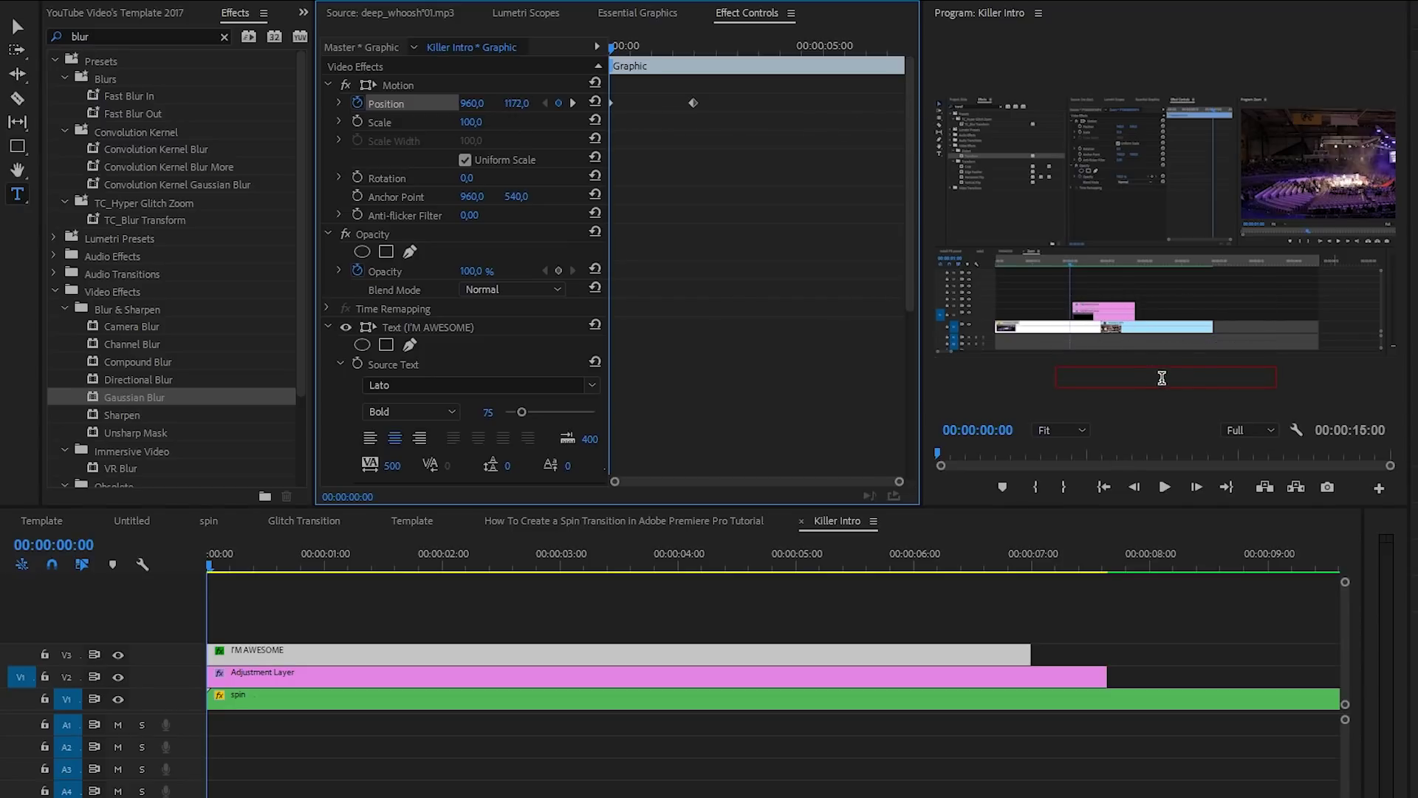
{"action": "key", "text": "space"}
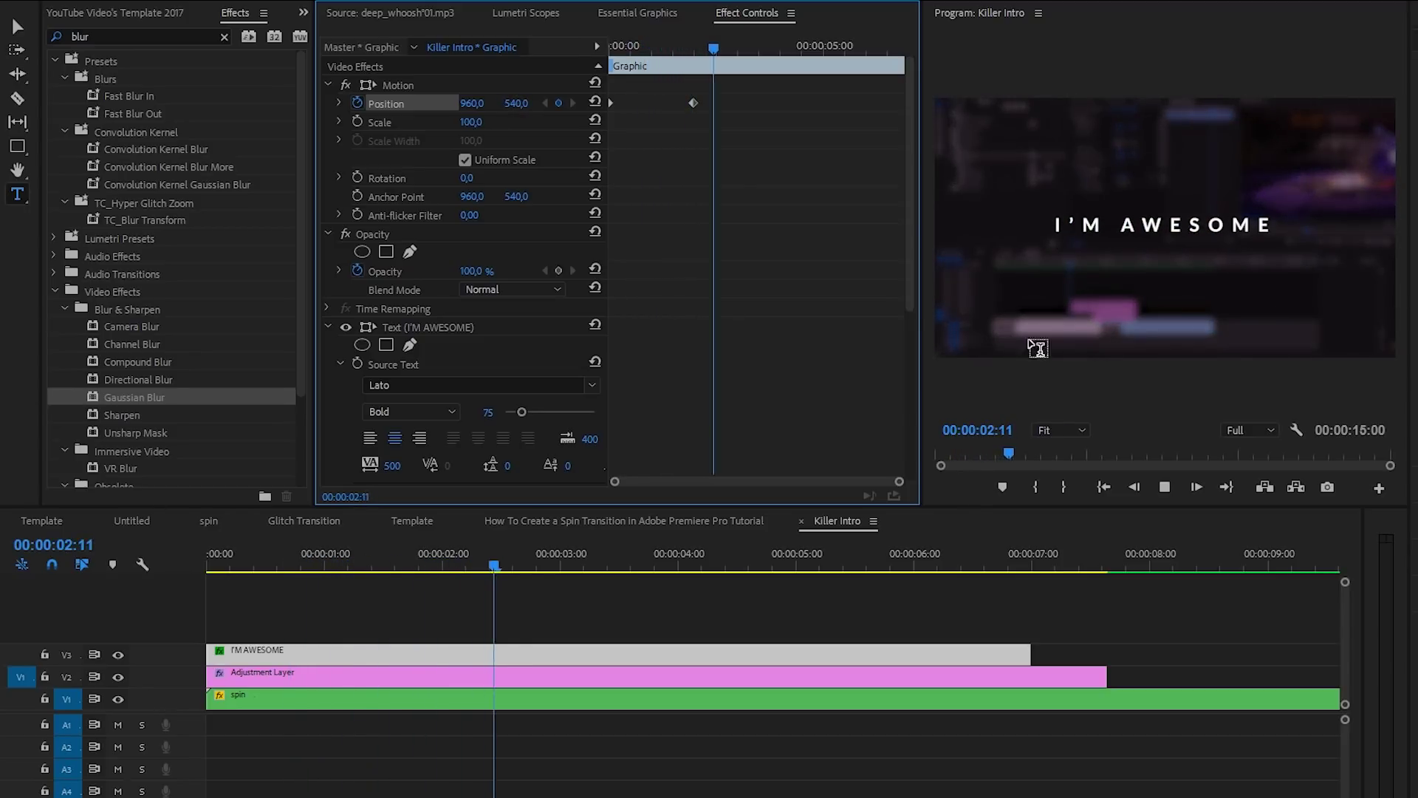
{"action": "key", "text": "space"}
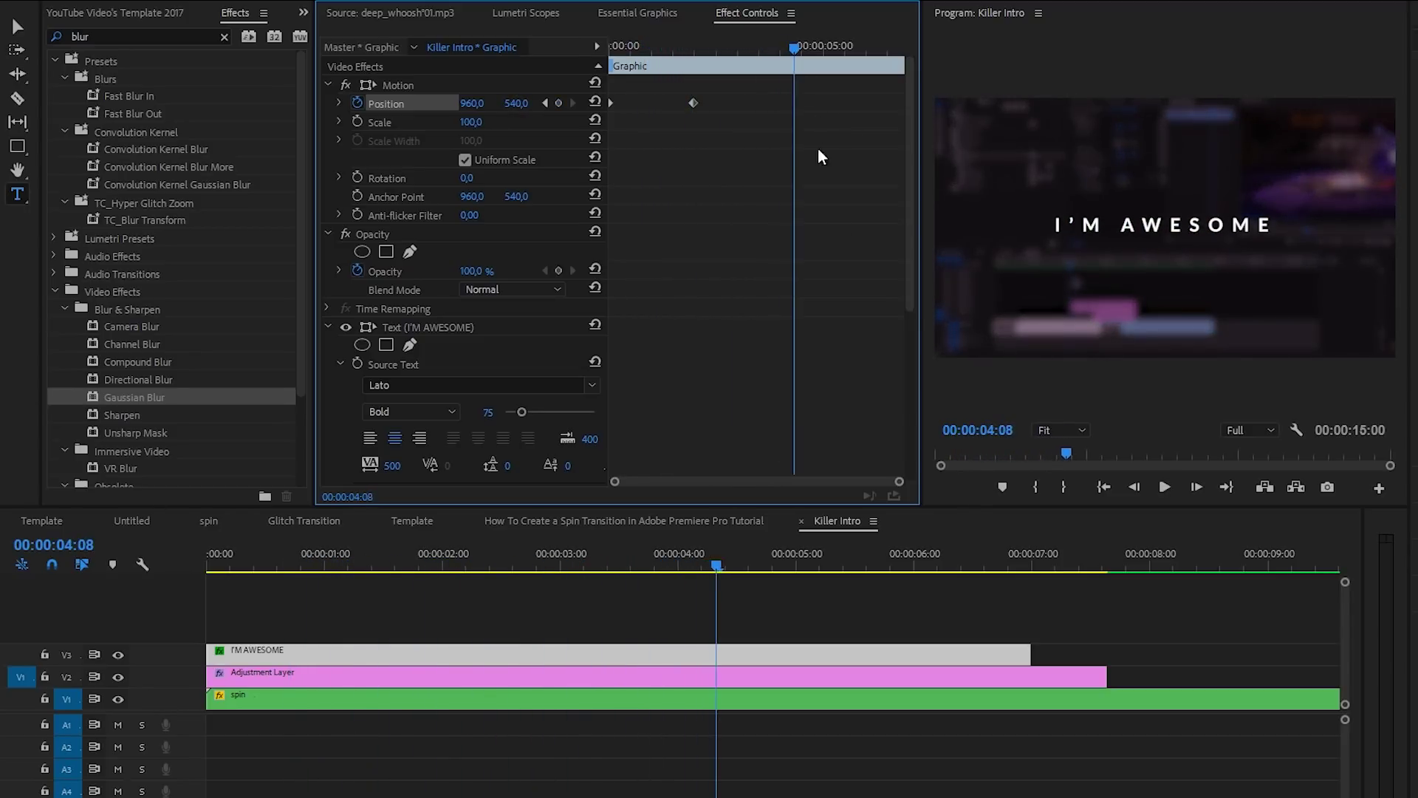
Add a Position keyframe at 00:00:05:00 that holds the title in the center
{"action": "left_click_drag", "start_coordinate": [799, 51], "coordinate": [832, 55]}
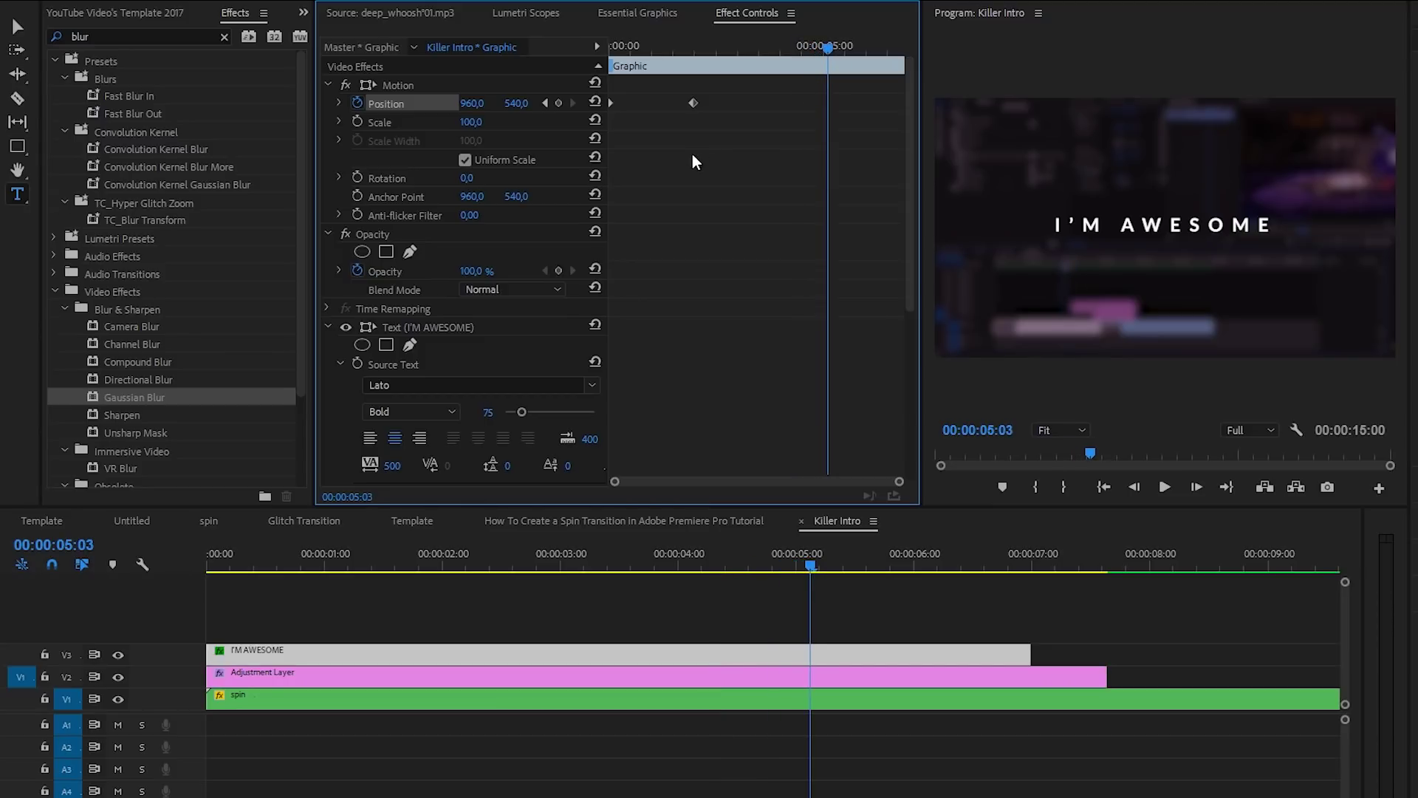
{"action": "key", "text": "Left"}
{"action": "key", "text": "Left"}
{"action": "key", "text": "Left"}
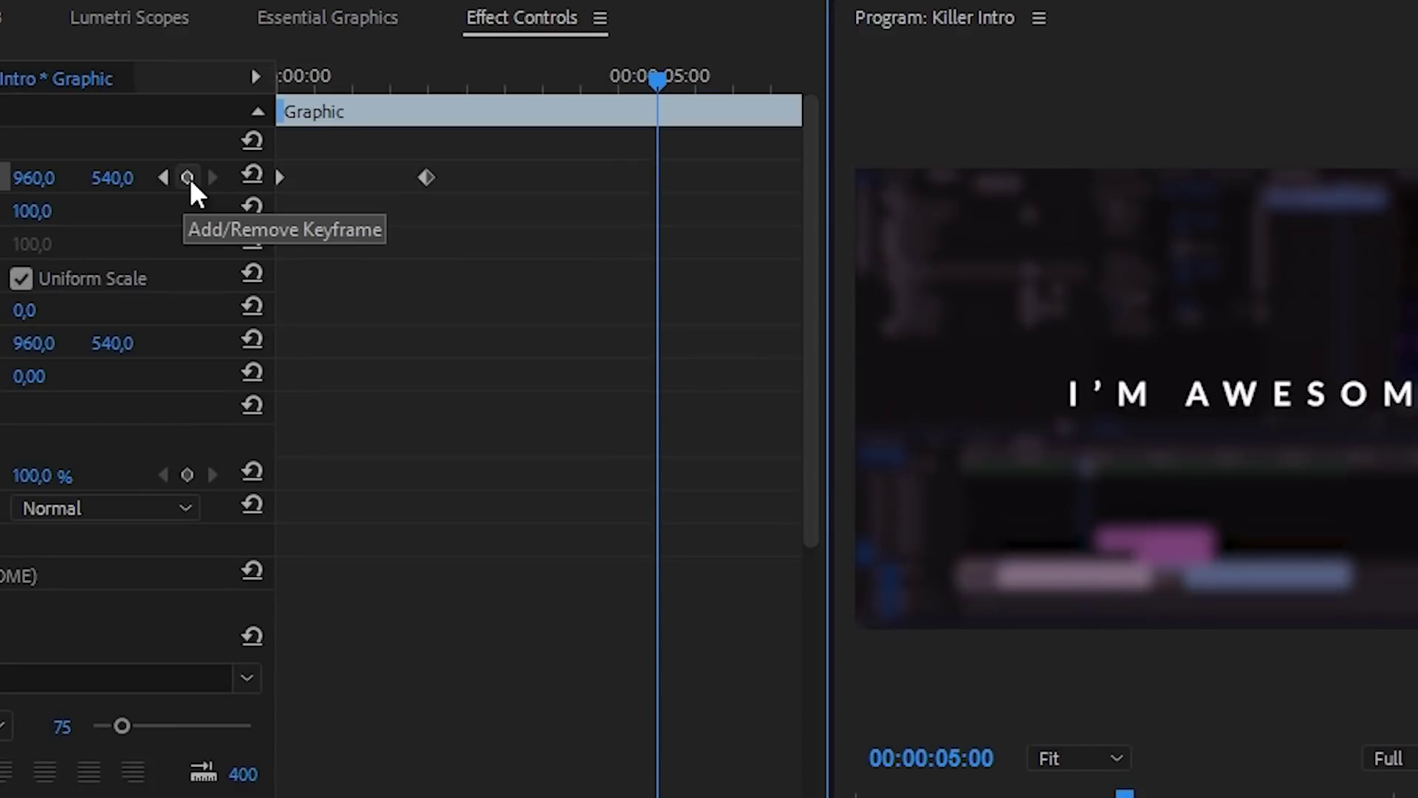
{"action": "left_click", "coordinate": [187, 177]}
At the end of the graphic clip, 00:00:06:22, decrease the vertical Position to move the title upward, and scrub through the motion
{"action": "left_click_drag", "start_coordinate": [652, 80], "coordinate": [803, 93]}
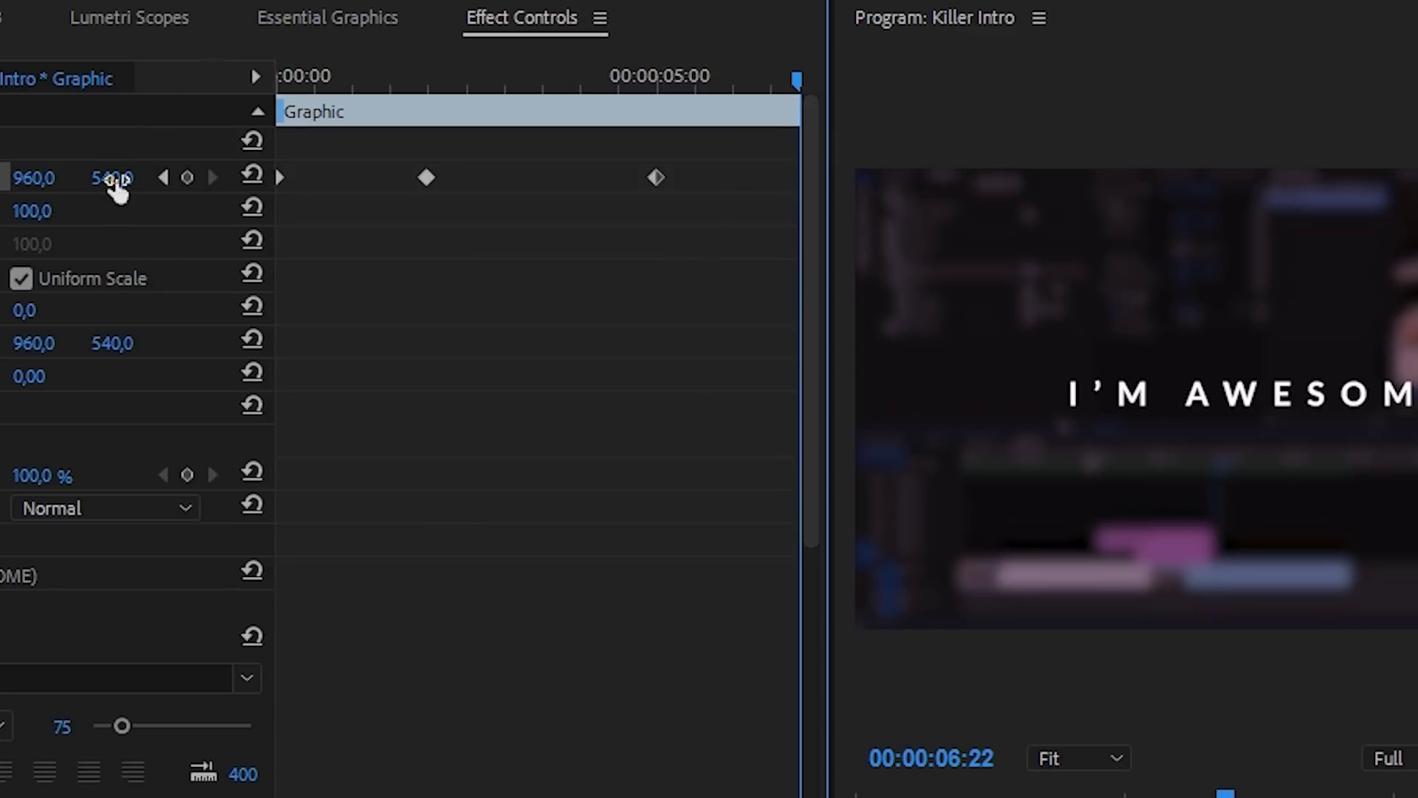
{"action": "left_click_drag", "start_coordinate": [116, 189], "coordinate": [43, 192]}
{"action": "left_click_drag", "start_coordinate": [432, 78], "coordinate": [595, 77]}
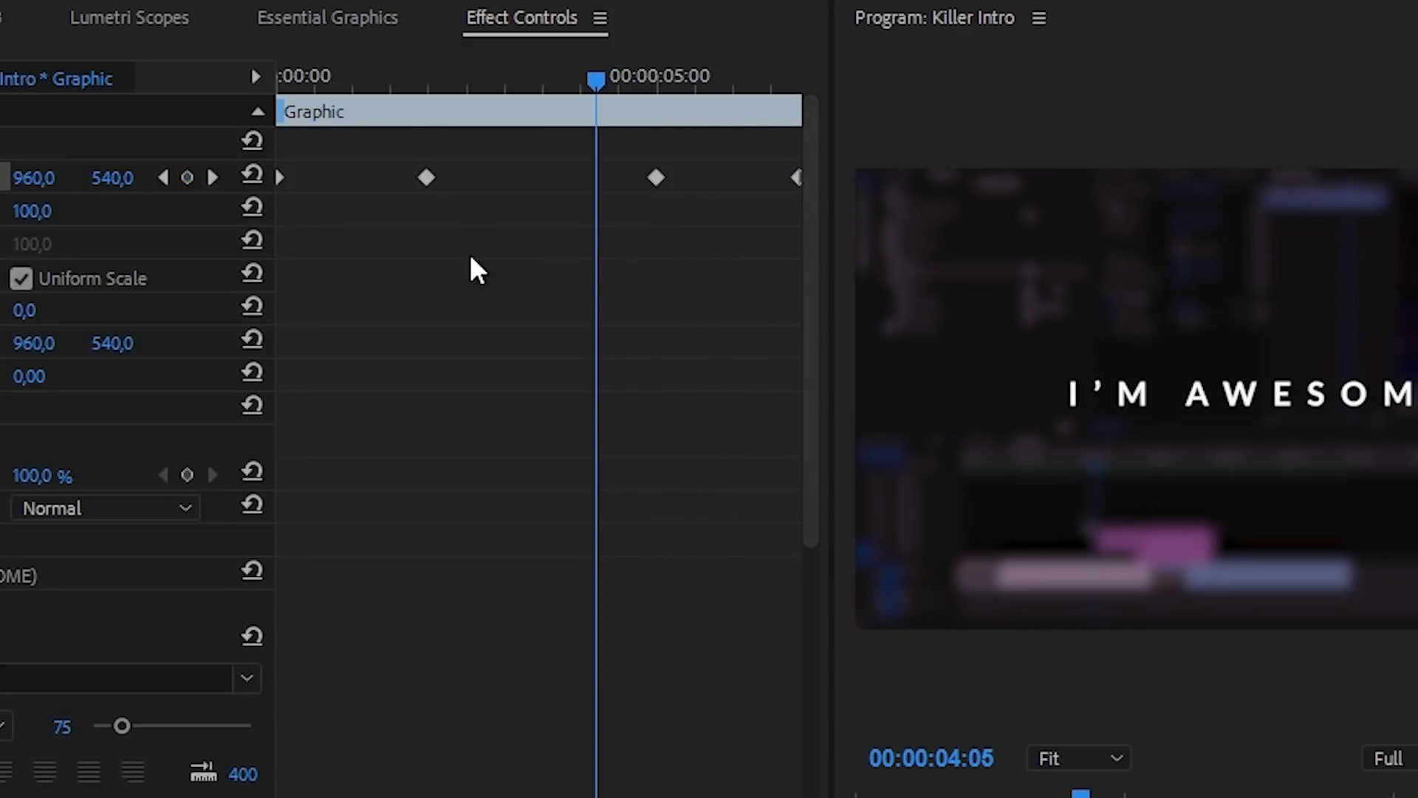
Set the temporal interpolation of all four Position keyframes to Bezier and save the project
{"action": "mouse_move", "coordinate": [280, 212]}
{"action": "left_mouse_down"}
{"action": "mouse_move", "coordinate": [421, 180]}
{"action": "mouse_move", "coordinate": [981, 142]}
{"action": "left_mouse_up"}
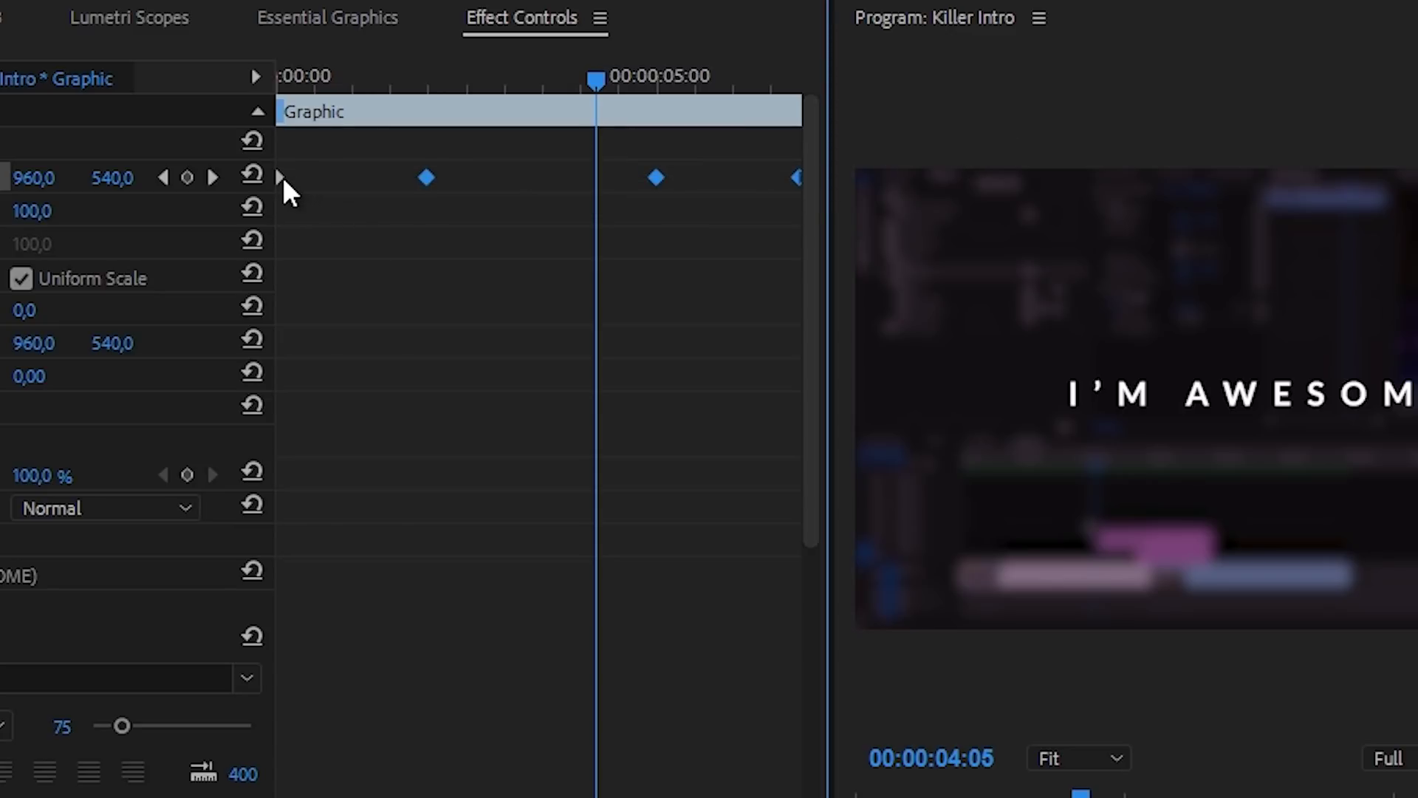
{"action": "right_click", "coordinate": [431, 177]}
{"action": "mouse_move", "coordinate": [522, 443]}
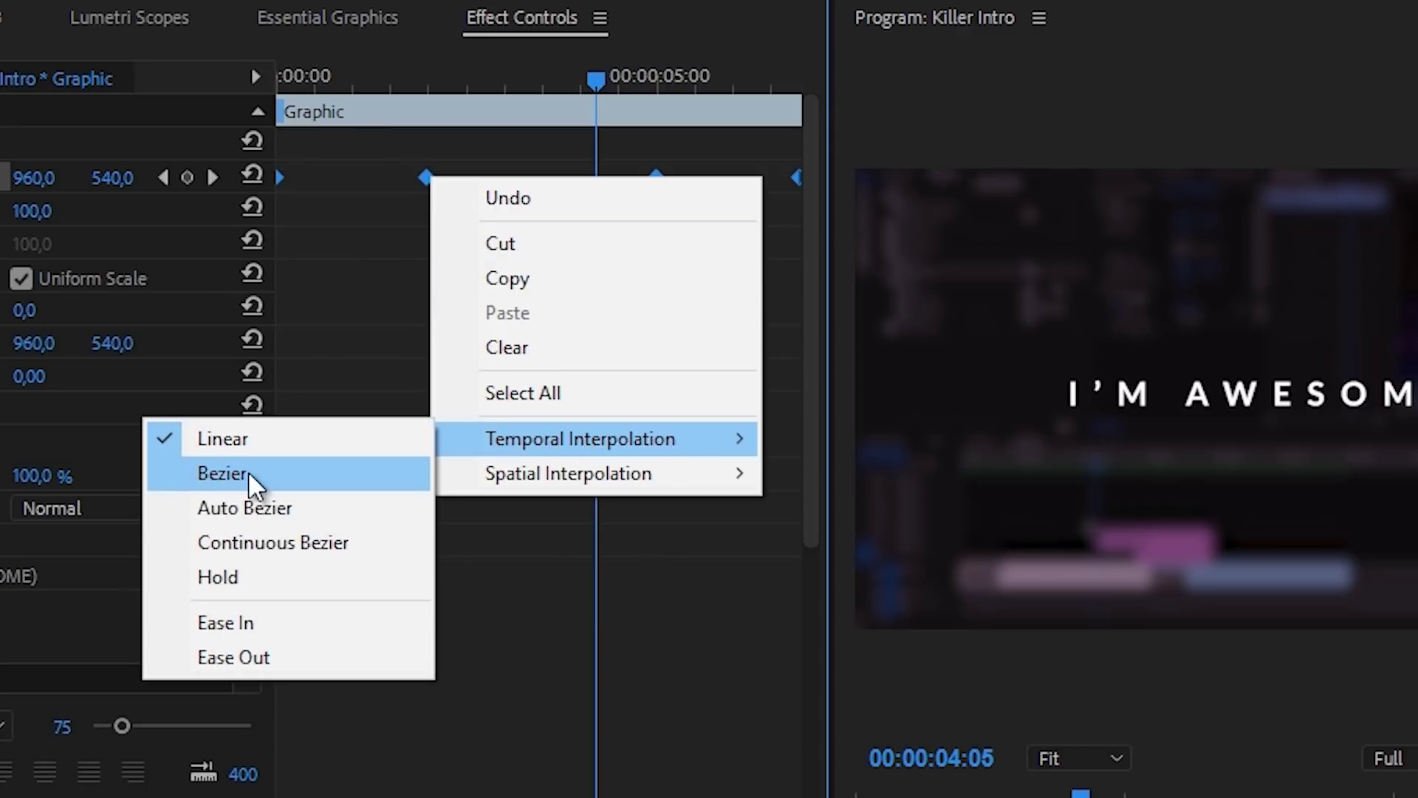
{"action": "left_click", "coordinate": [214, 472]}
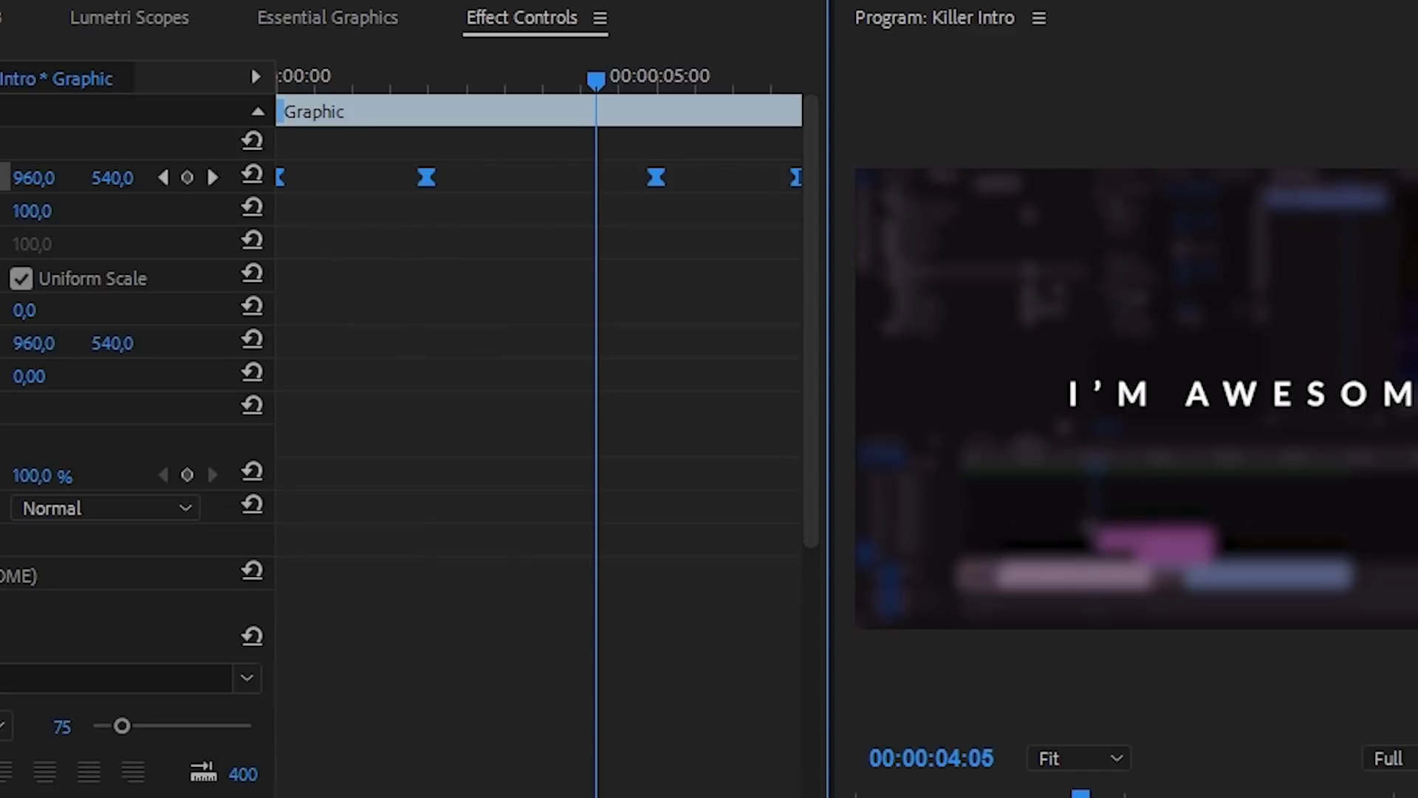
{"action": "key", "text": "ctrl+s"}
Expand the Position velocity graph and shape the curve between the first two keyframes to start fast and ease to zero
{"action": "left_click", "coordinate": [2, 177]}
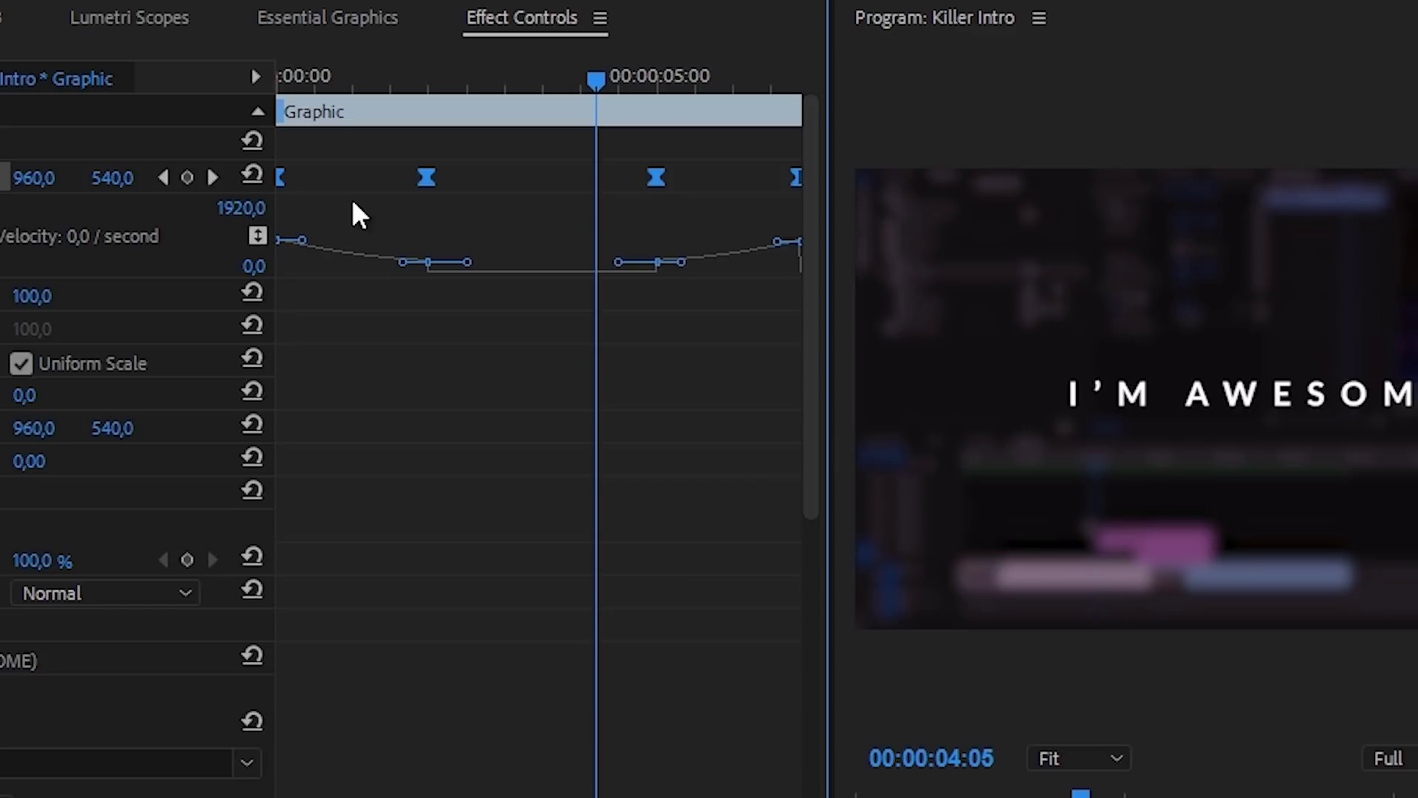
{"action": "left_click", "coordinate": [375, 209]}
{"action": "left_click", "coordinate": [425, 176]}
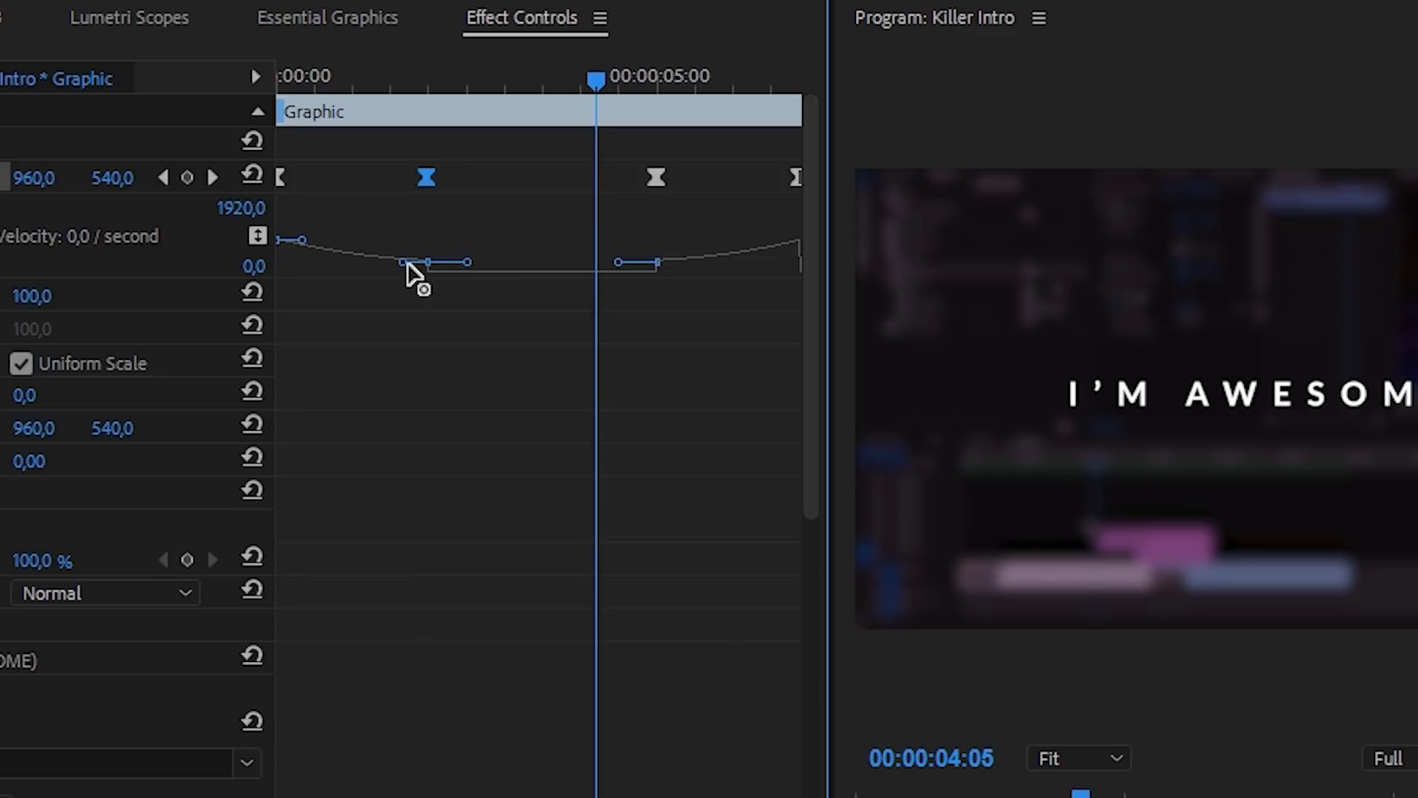
{"action": "left_click_drag", "start_coordinate": [404, 262], "coordinate": [300, 356]}
{"action": "left_click_drag", "start_coordinate": [305, 245], "coordinate": [277, 248]}
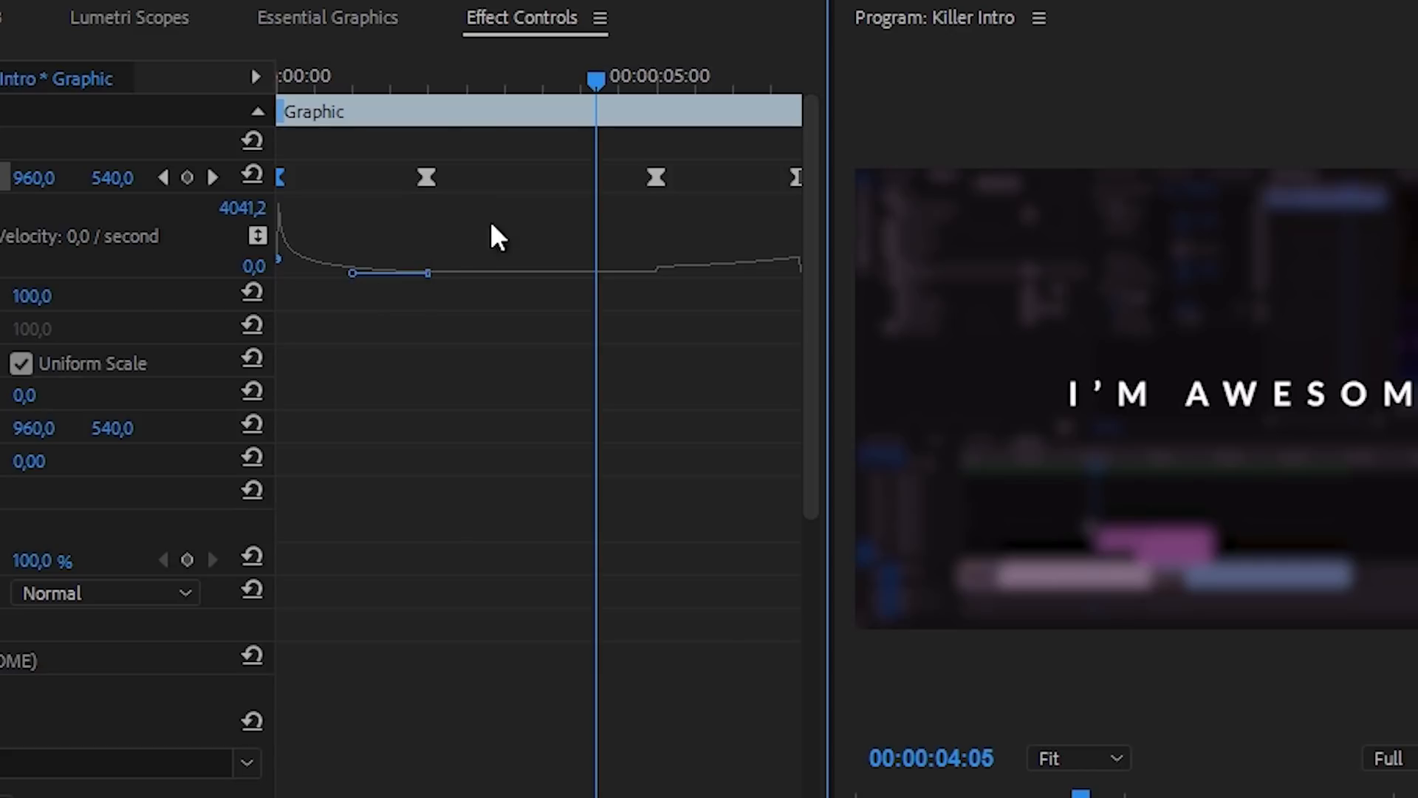
Shape the velocity curve between the last two keyframes to start slowly and end fast, and play back the animation
{"action": "left_click", "coordinate": [656, 177]}
{"action": "left_click_drag", "start_coordinate": [681, 267], "coordinate": [766, 347]}
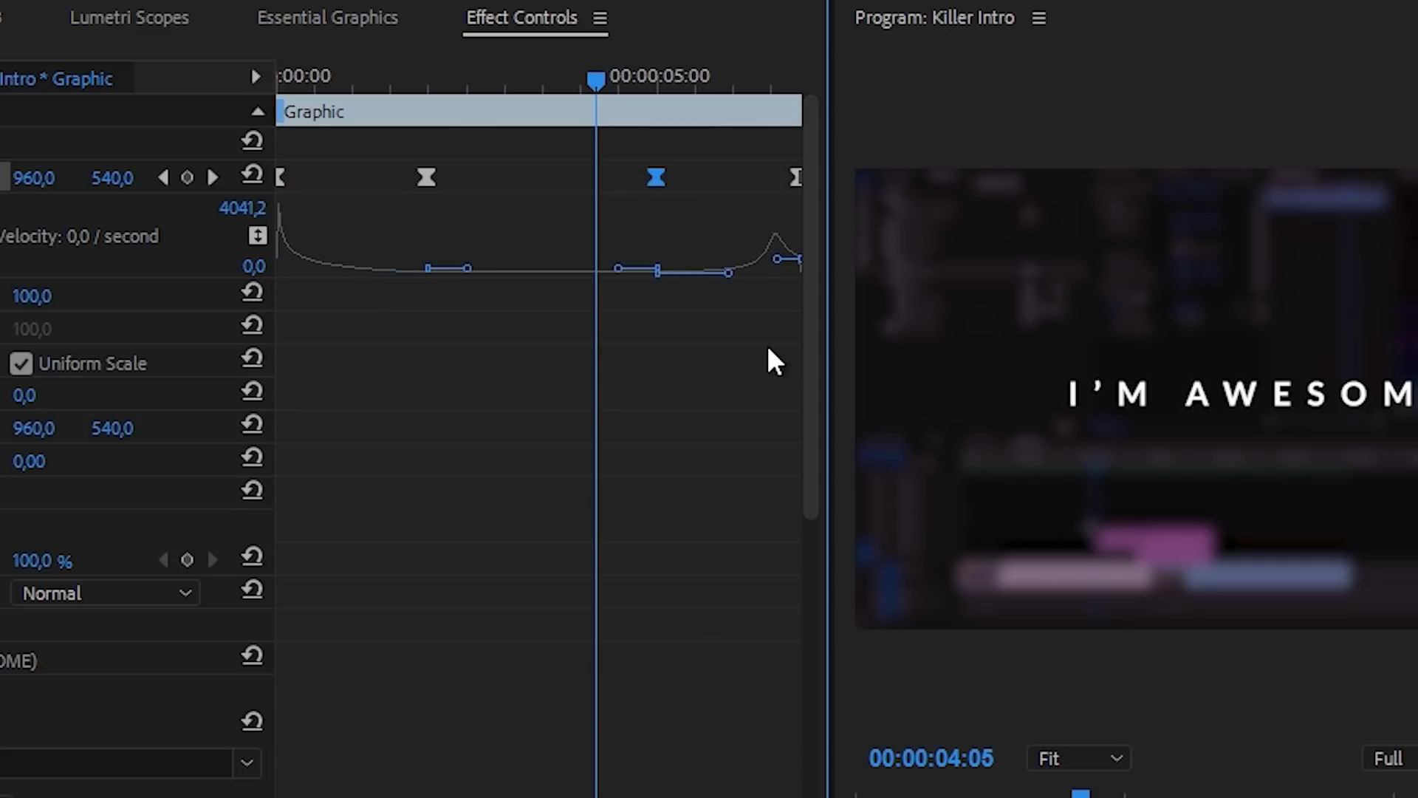
{"action": "left_click_drag", "start_coordinate": [777, 260], "coordinate": [817, 272]}
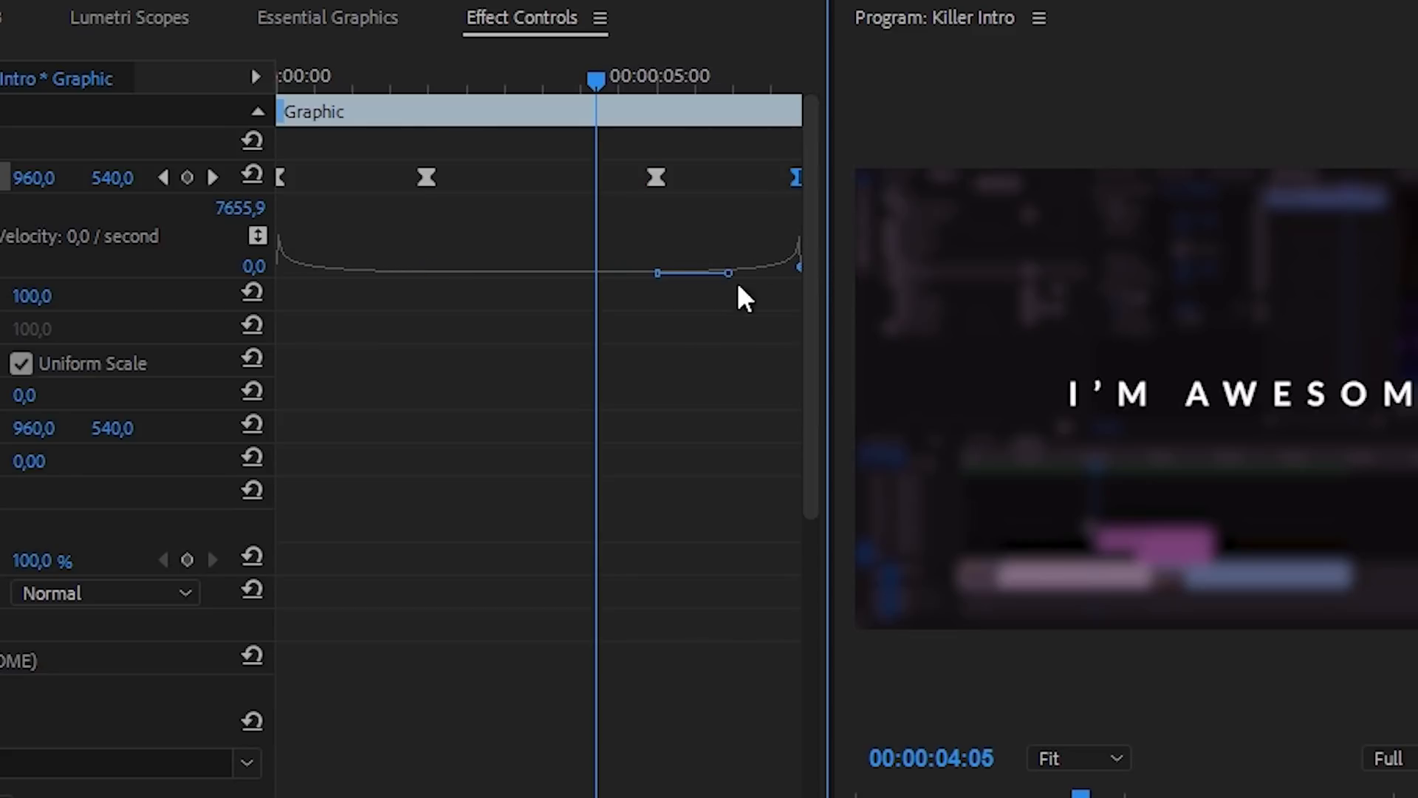
{"action": "left_click_drag", "start_coordinate": [589, 110], "coordinate": [258, 88]}
{"action": "key", "text": "space"}
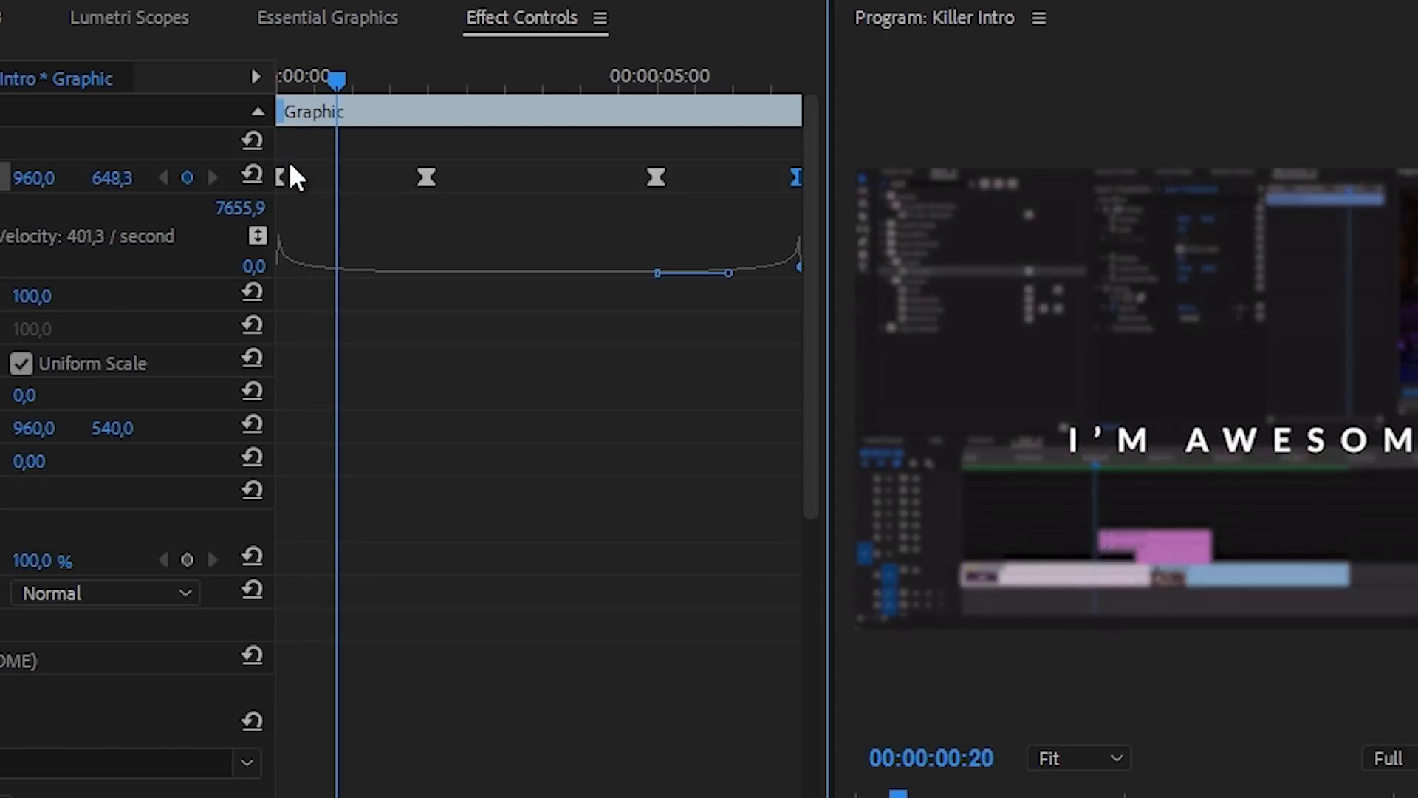
Flatten the velocity handles between the second and third Position keyframes to zero and scrub back slightly
{"action": "left_click", "coordinate": [427, 178]}
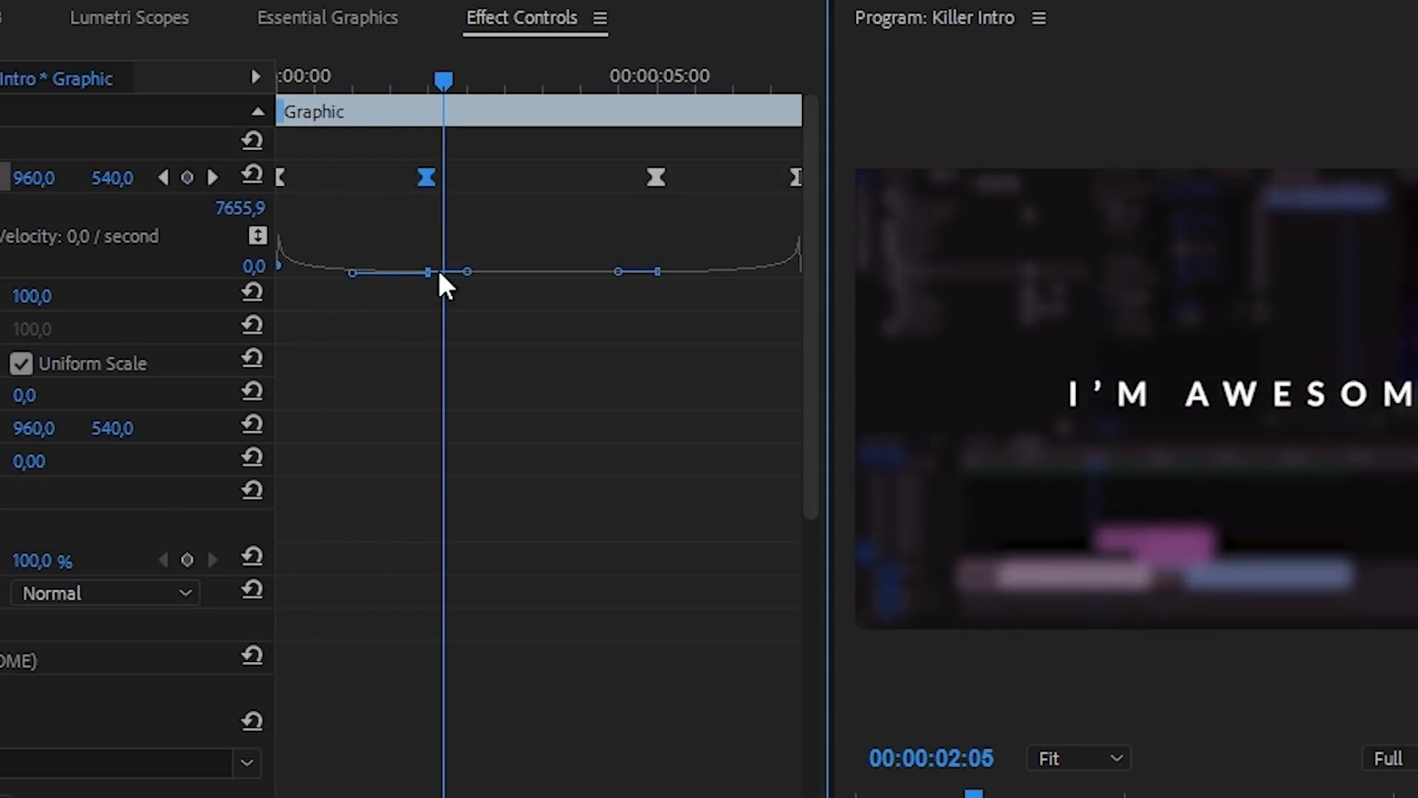
{"action": "left_click", "coordinate": [617, 275]}
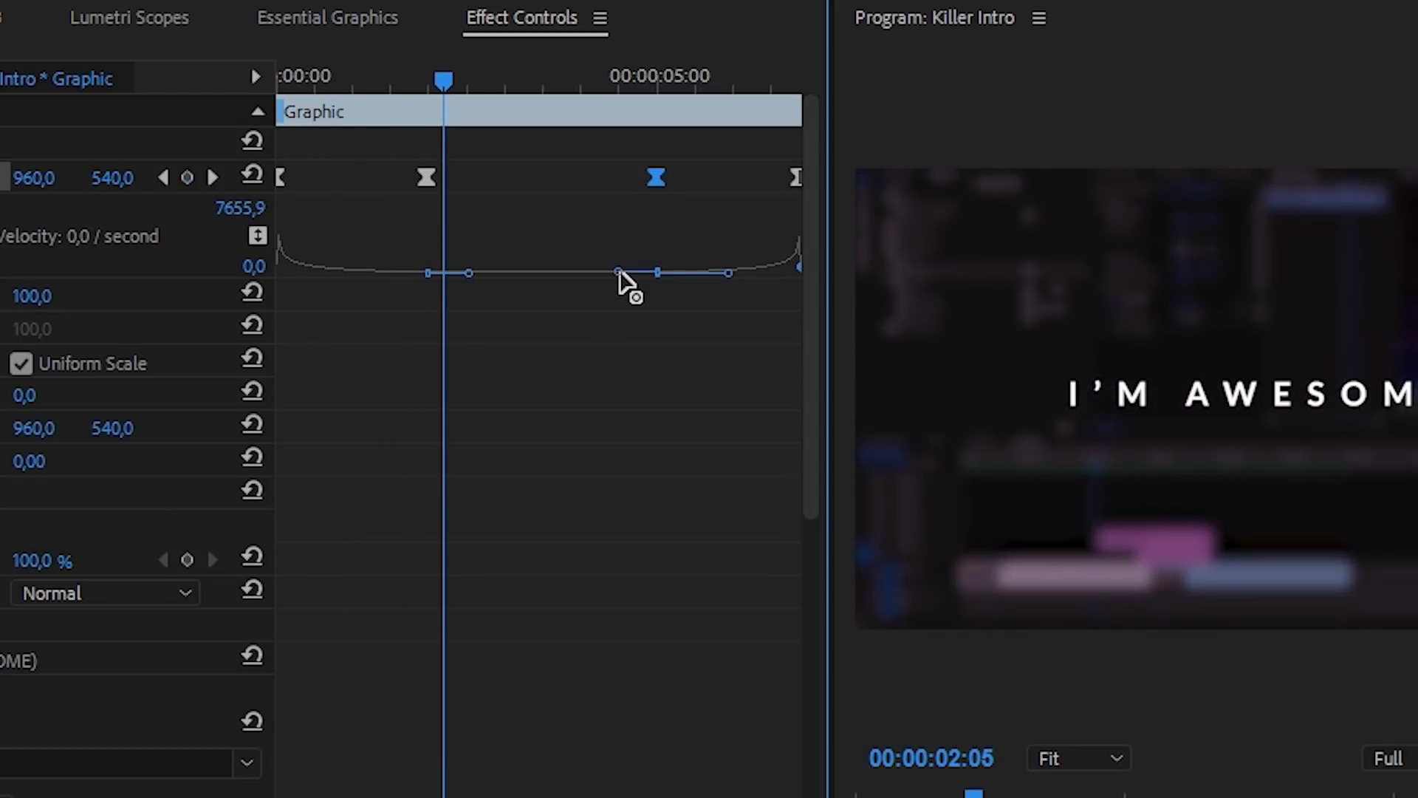
{"action": "left_click_drag", "start_coordinate": [617, 274], "coordinate": [612, 274]}
{"action": "left_click_drag", "start_coordinate": [443, 78], "coordinate": [409, 77]}
Lengthen the velocity handles of the first and last Position keyframes to soften both speed peaks, and play back the animation
{"action": "left_click", "coordinate": [280, 178]}
{"action": "left_click_drag", "start_coordinate": [283, 268], "coordinate": [298, 266]}
{"action": "left_click", "coordinate": [795, 178]}
{"action": "left_click_drag", "start_coordinate": [798, 278], "coordinate": [762, 277]}
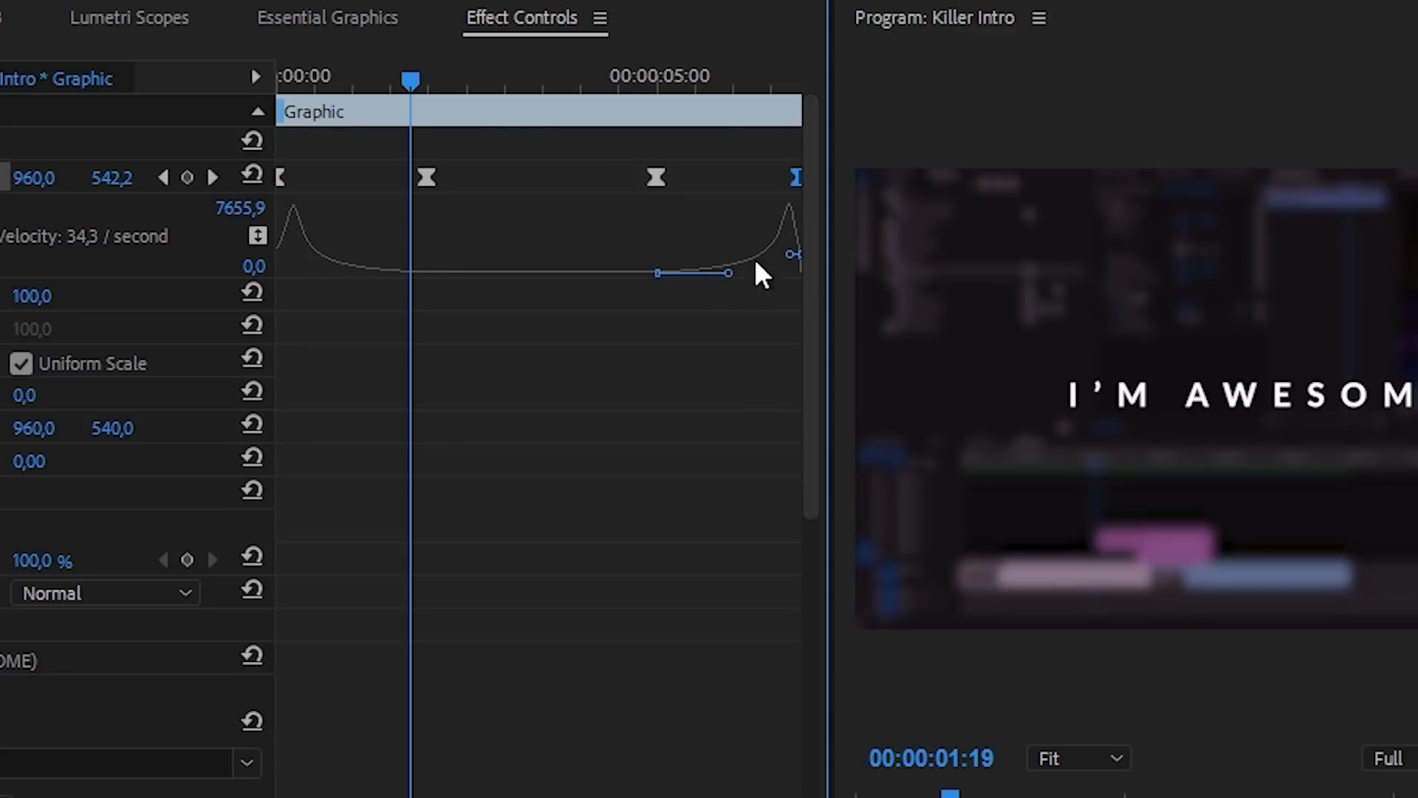
{"action": "left_click_drag", "start_coordinate": [415, 79], "coordinate": [152, 107]}
{"action": "key", "text": "space"}
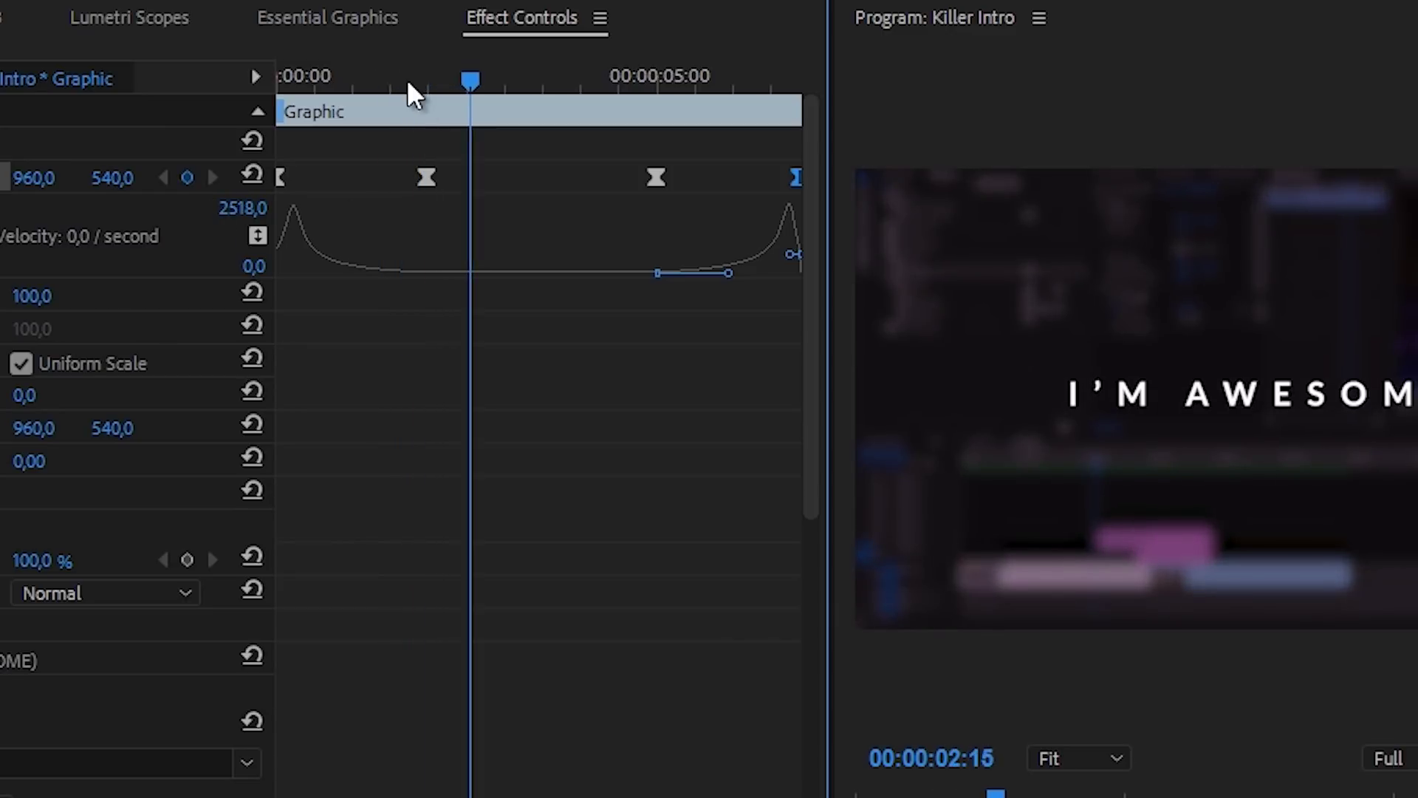
Slightly shorten the outer velocity handles of the second and third Position keyframes to make the easing gentler
{"action": "left_click_drag", "start_coordinate": [408, 81], "coordinate": [370, 77]}
{"action": "left_click", "coordinate": [426, 177]}
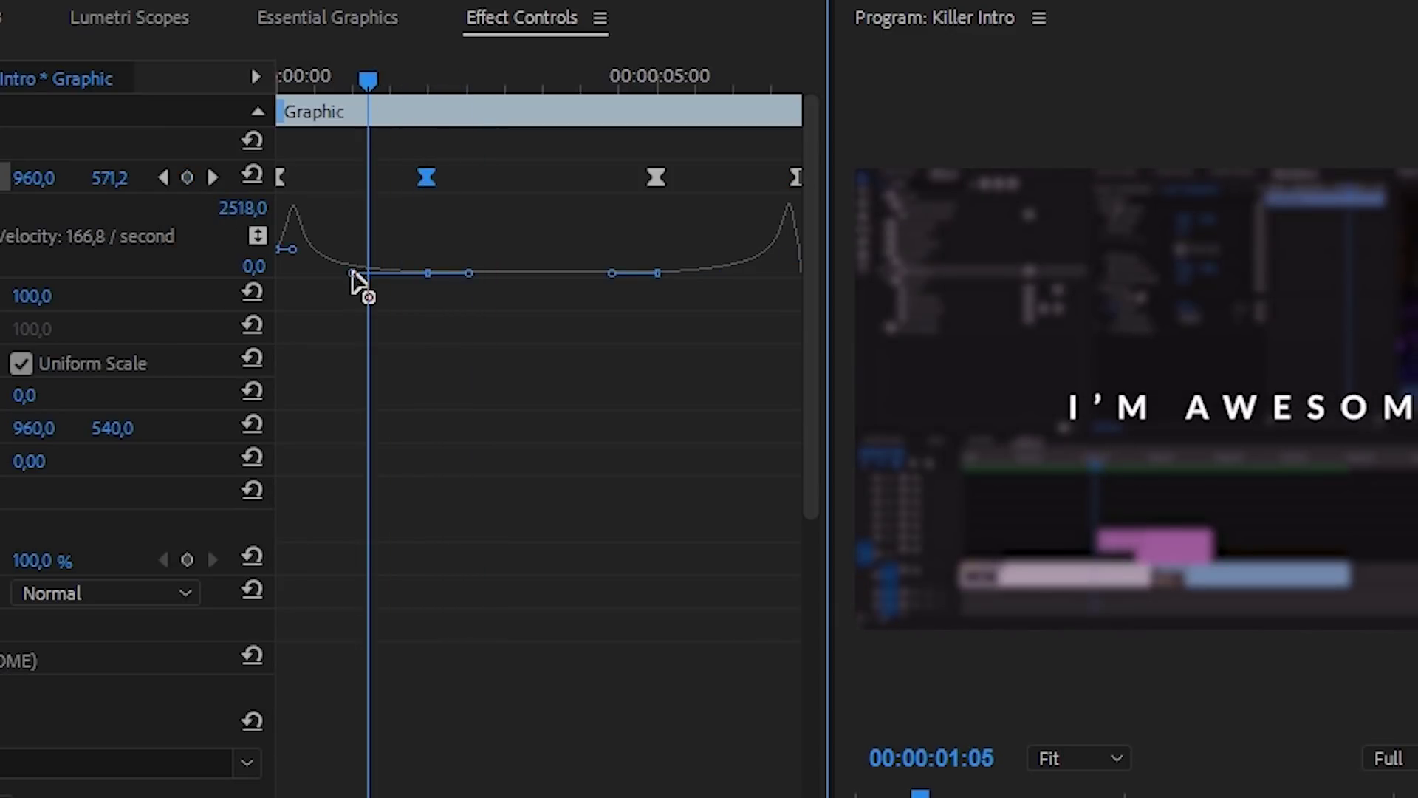
{"action": "left_click_drag", "start_coordinate": [358, 278], "coordinate": [370, 278]}
{"action": "left_click_drag", "start_coordinate": [657, 273], "coordinate": [720, 274]}
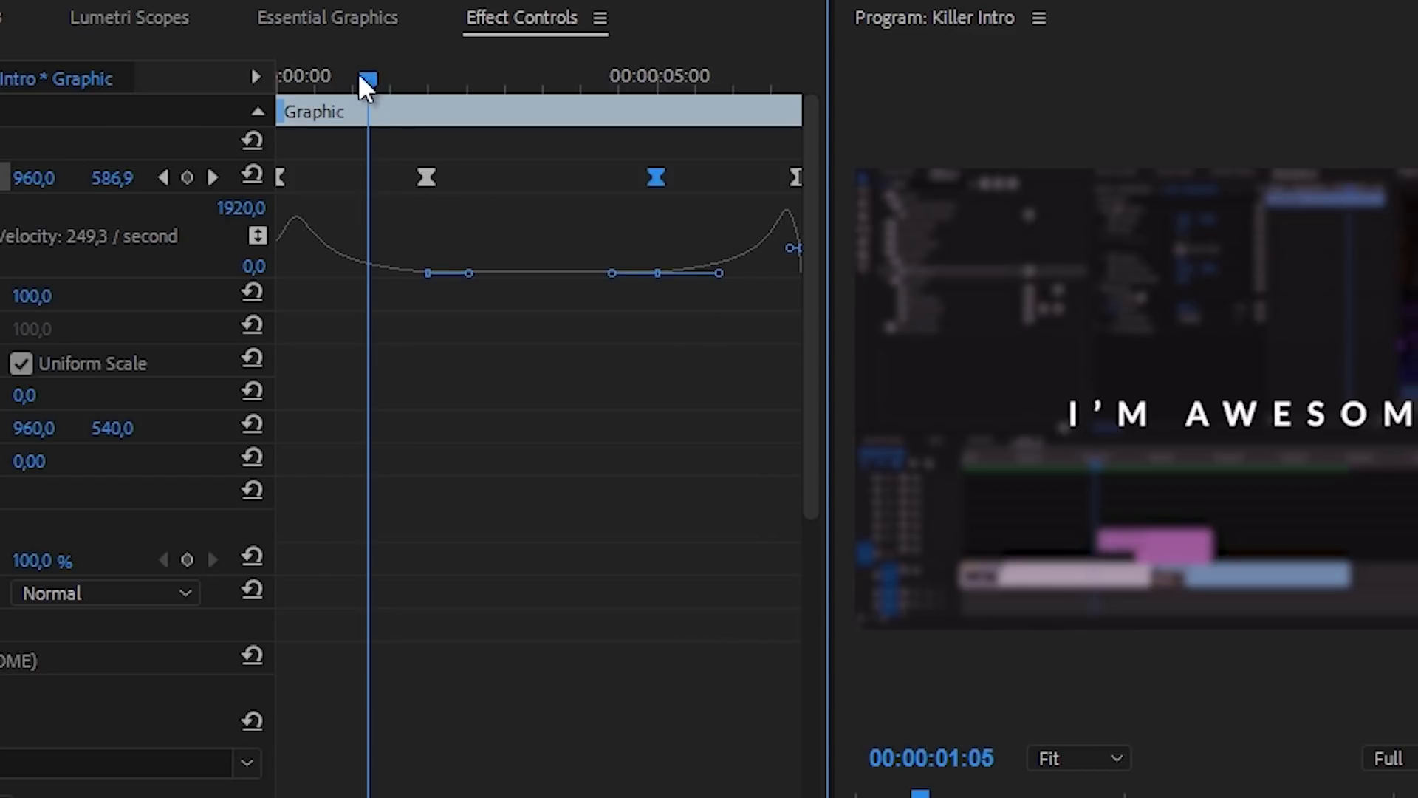
Play back the title animation twice from the beginning to review the easing
{"action": "left_click_drag", "start_coordinate": [368, 80], "coordinate": [140, 133]}
{"action": "key", "text": "space"}
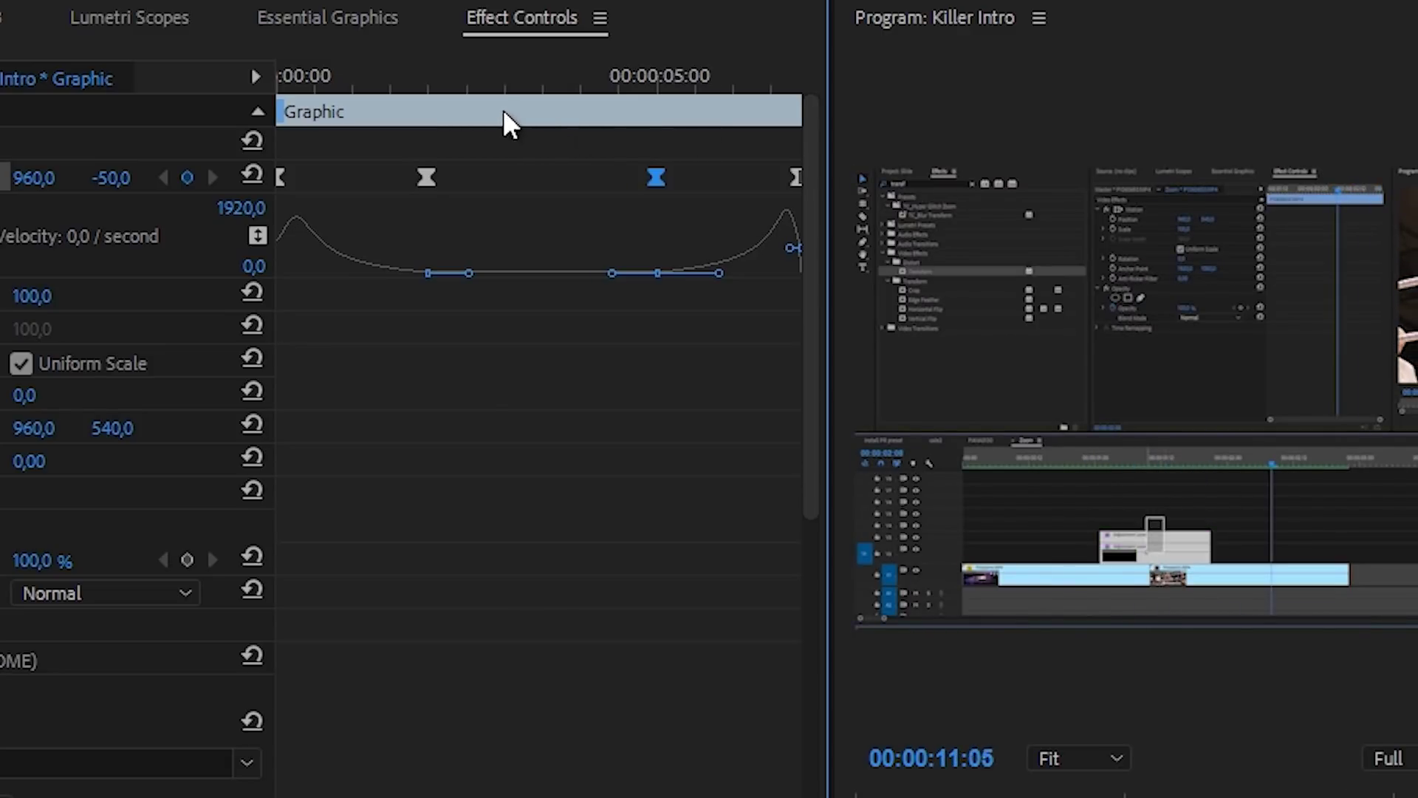
{"action": "left_click", "coordinate": [486, 89]}
{"action": "key", "text": "Home"}
{"action": "key", "text": "space"}
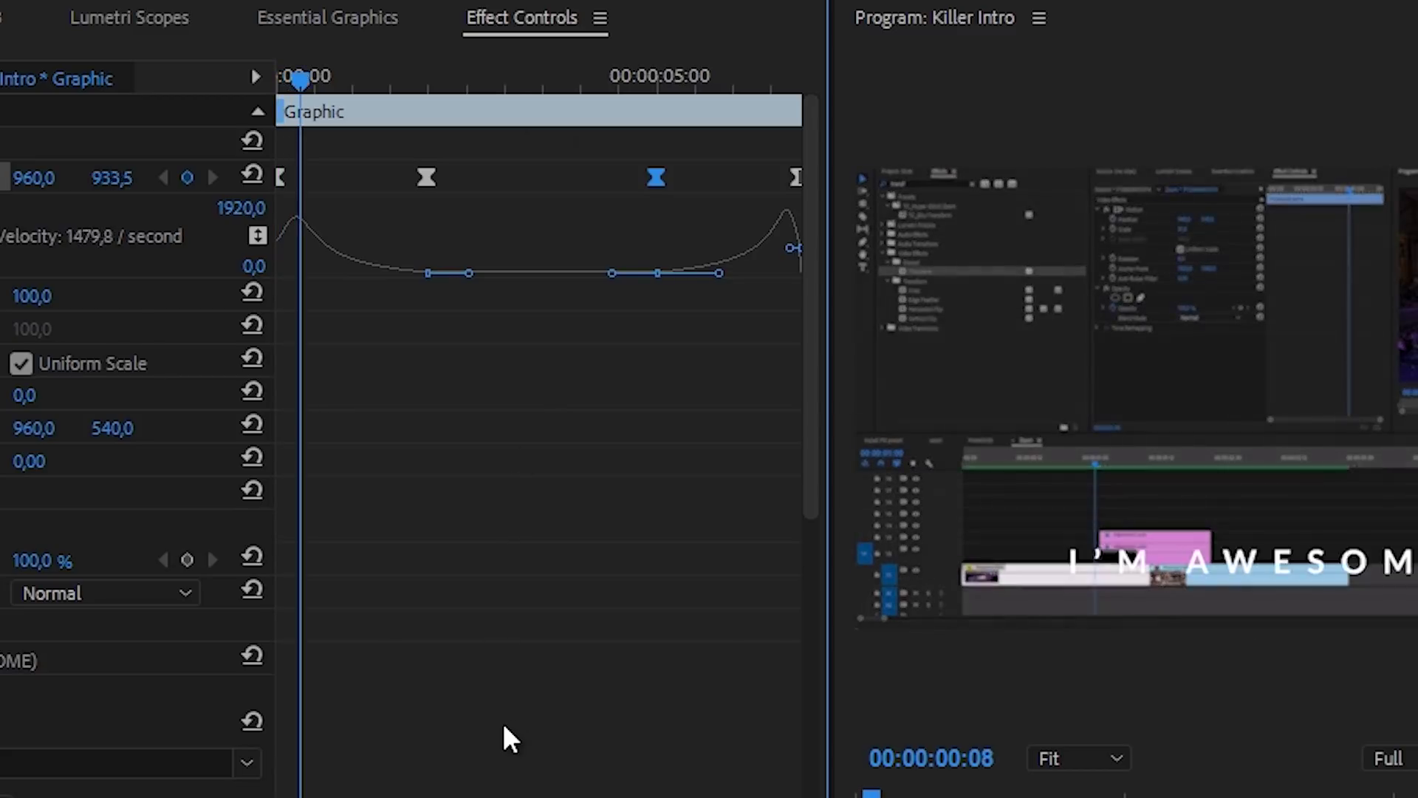
{"action": "key", "text": "space"}
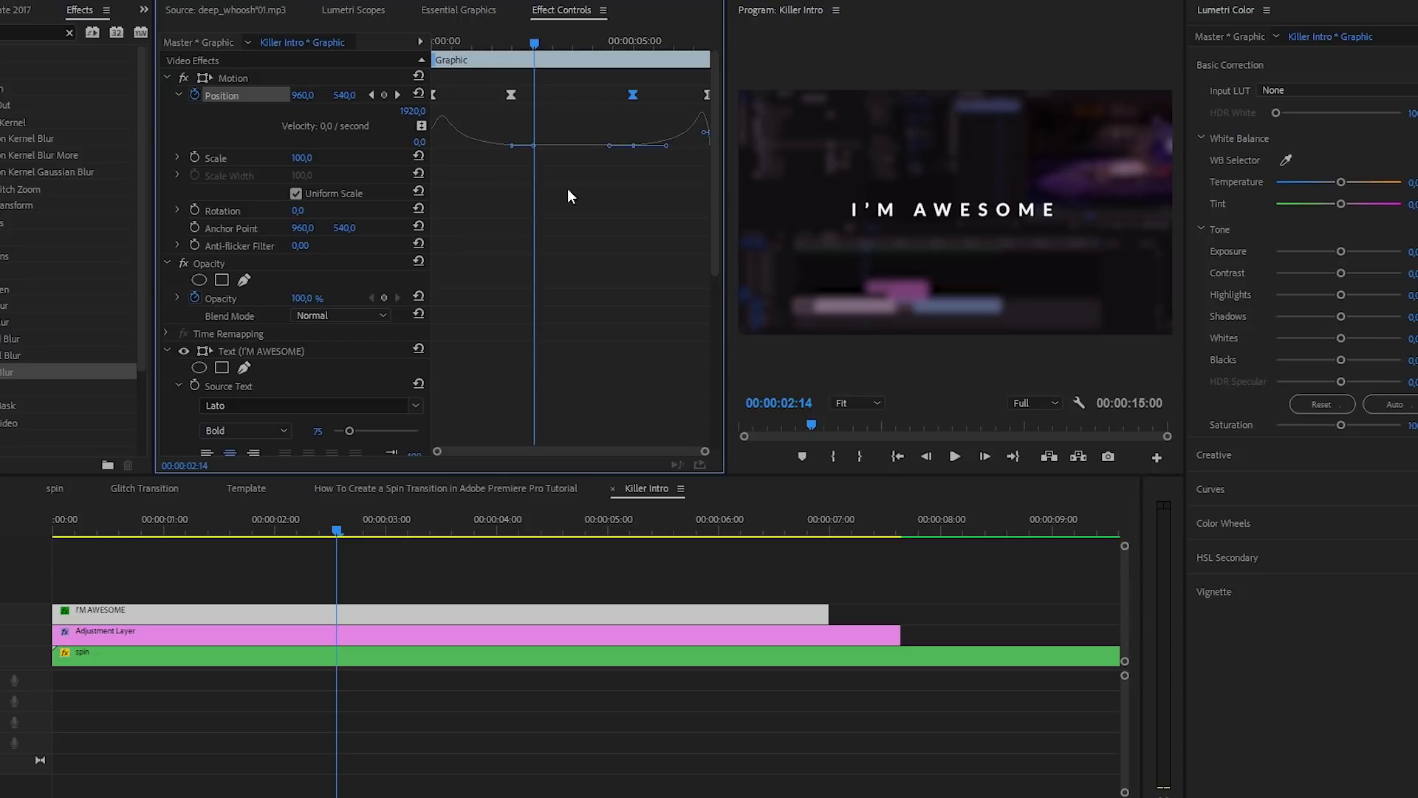
Try extending the end of the title clip to about nine seconds, and undo the extension
{"action": "left_click_drag", "start_coordinate": [836, 604], "coordinate": [1037, 605]}
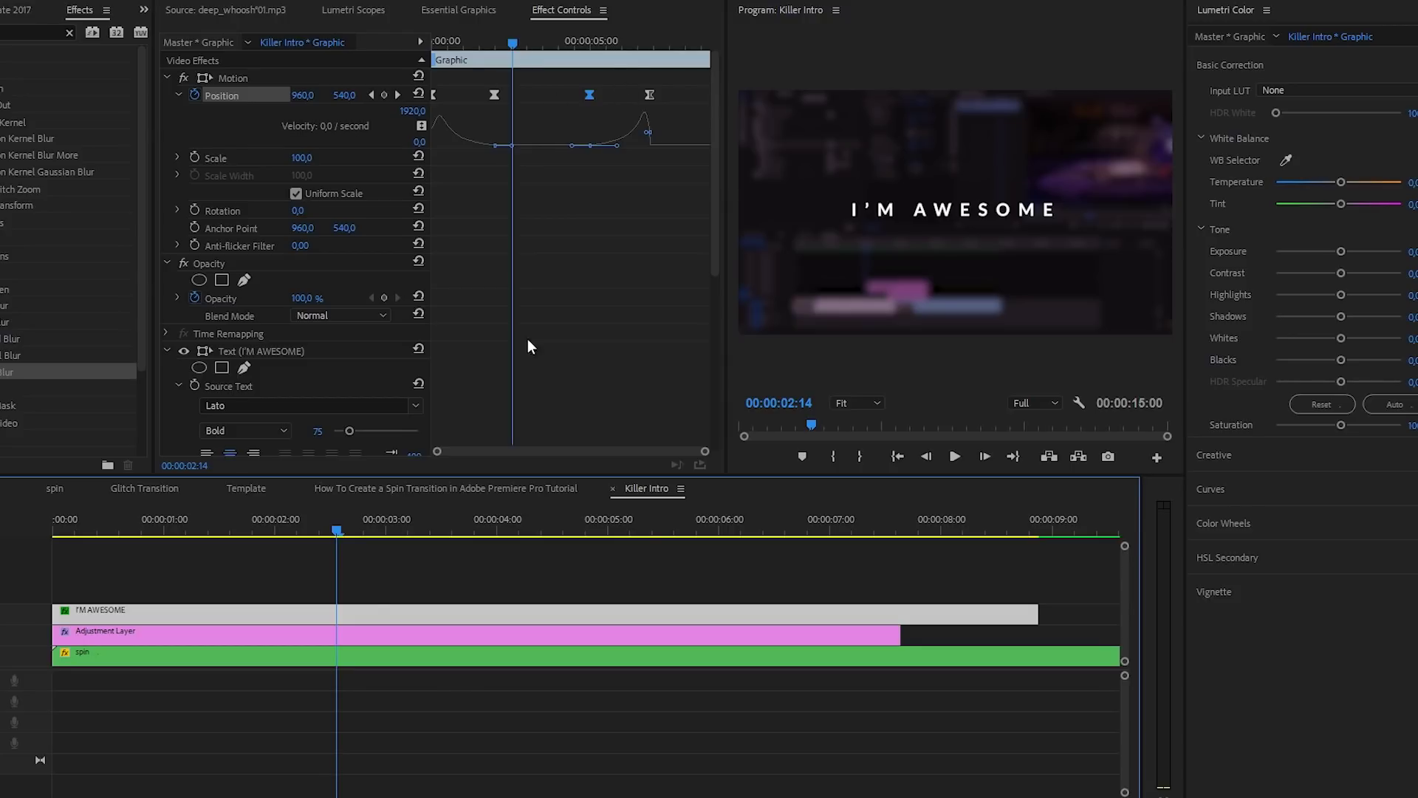
{"action": "key", "text": "ctrl+z"}
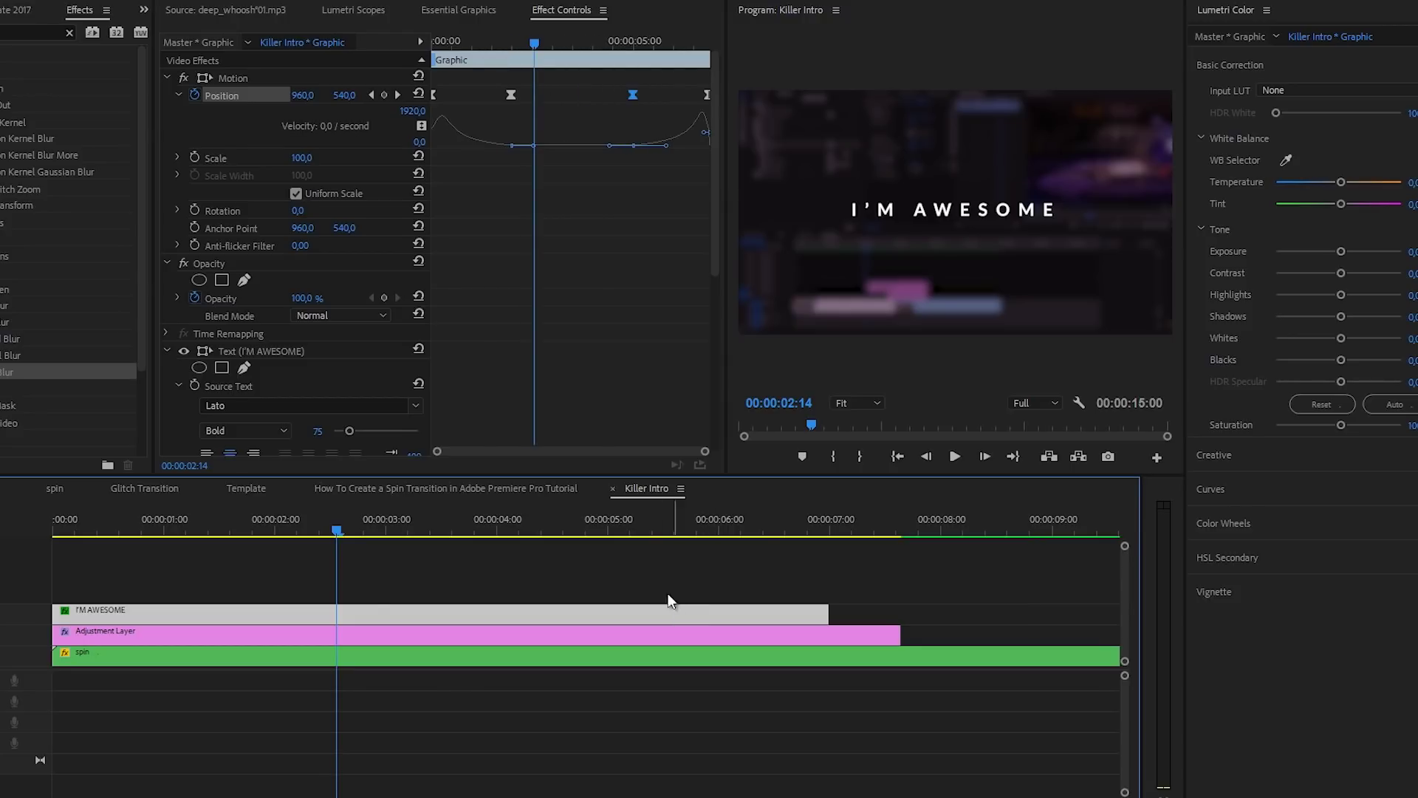
Set the title graphic's intro duration to 00:00:02:06 and outro duration to 00:00:02:04 to protect its opening and closing keyframes
{"action": "left_click_drag", "start_coordinate": [726, 97], "coordinate": [799, 74]}
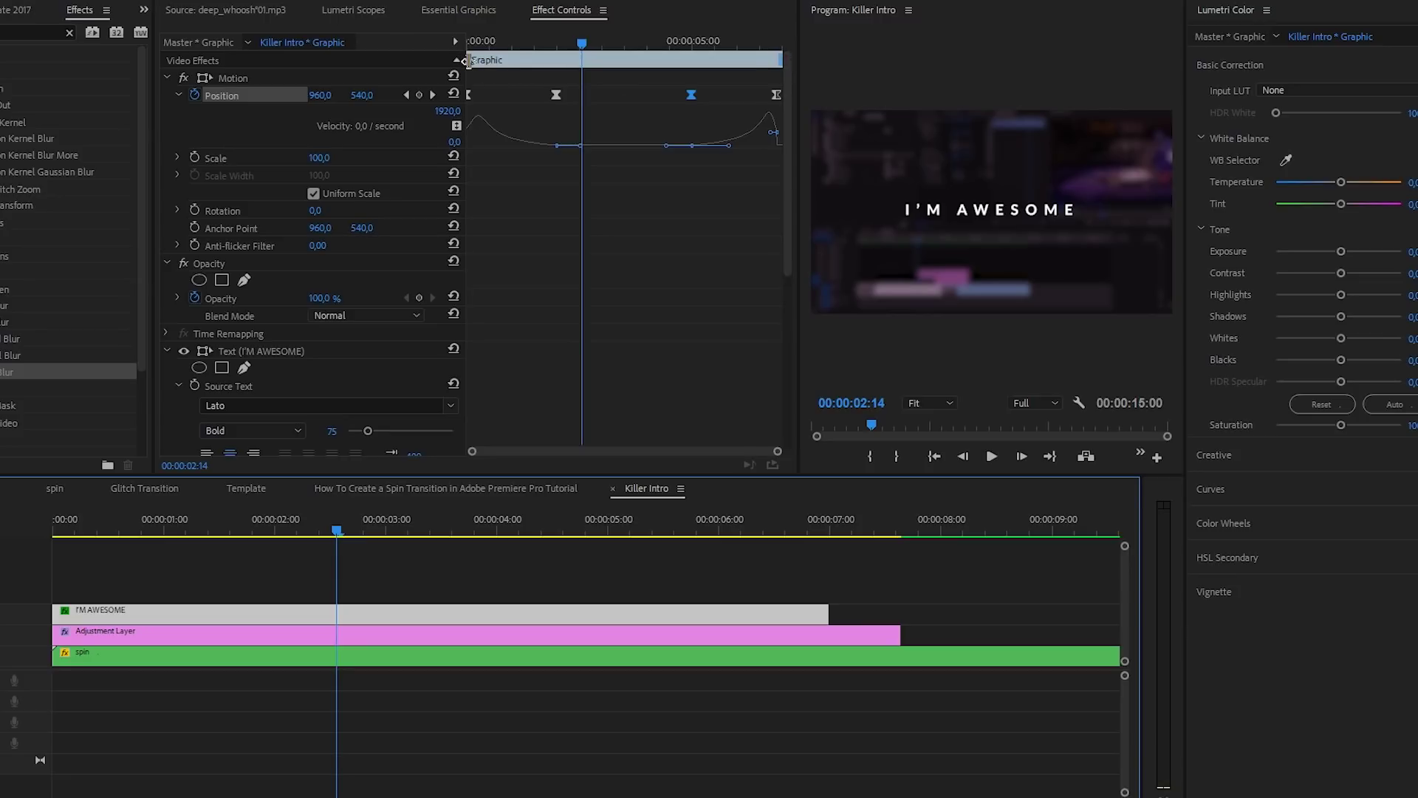
{"action": "left_click_drag", "start_coordinate": [464, 60], "coordinate": [570, 60]}
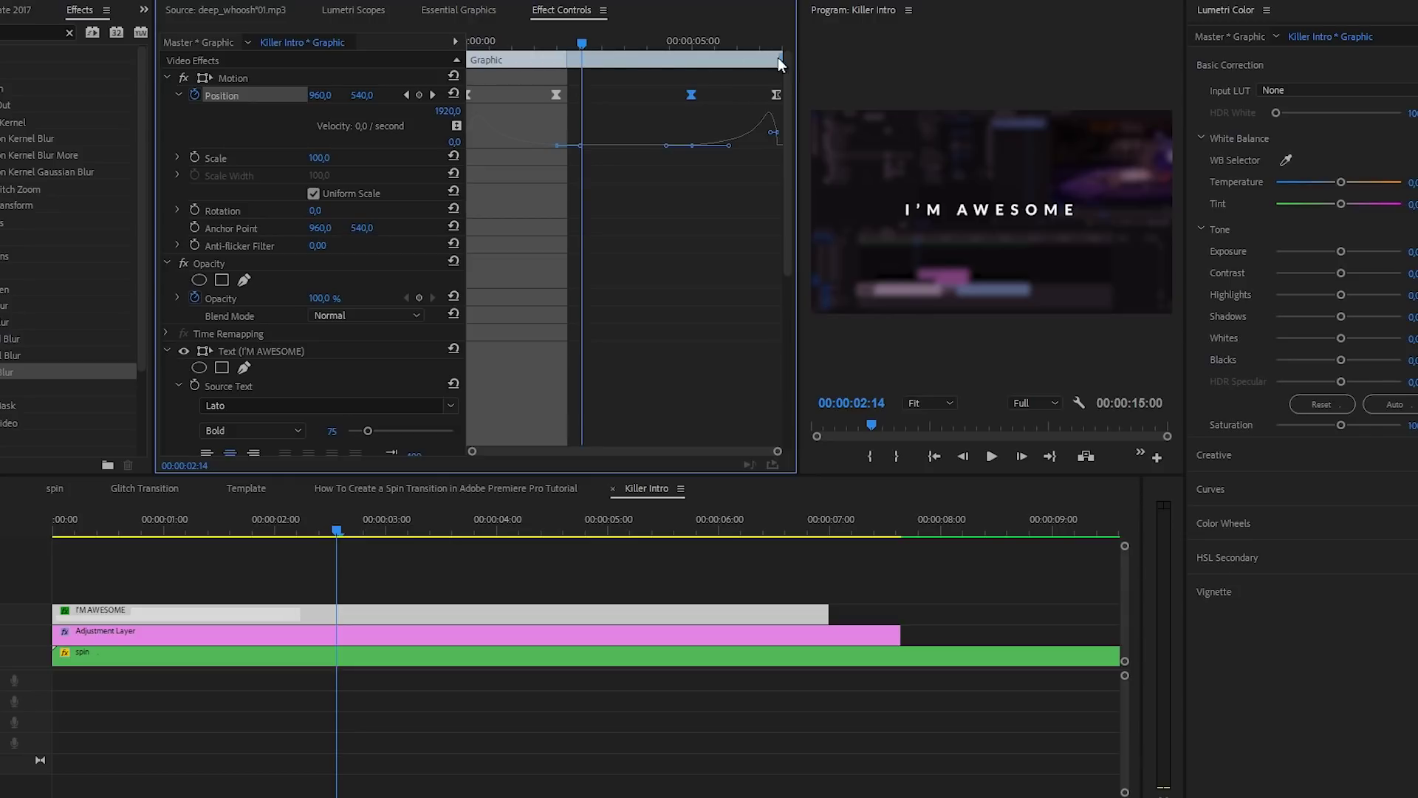
{"action": "left_click_drag", "start_coordinate": [780, 61], "coordinate": [685, 65]}
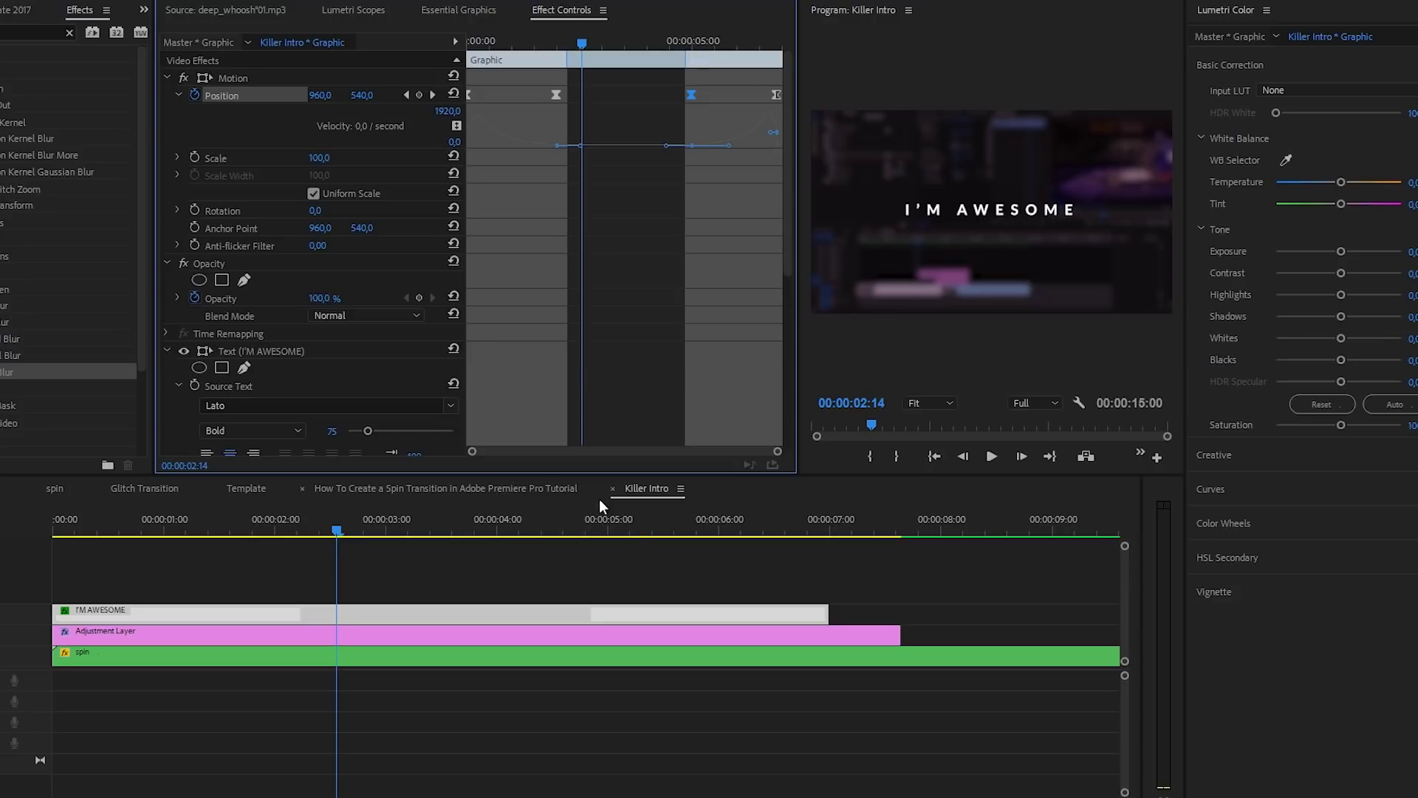
Try shortening the title clip to about 4.5 seconds to test the protected intro and outro, and undo it
{"action": "scroll", "coordinate": [652, 584], "scroll_direction": "down", "scroll_amount": 2}
{"action": "left_click_drag", "start_coordinate": [463, 613], "coordinate": [315, 607]}
{"action": "key", "text": "ctrl+z"}
{"action": "key", "text": "ctrl+z"}
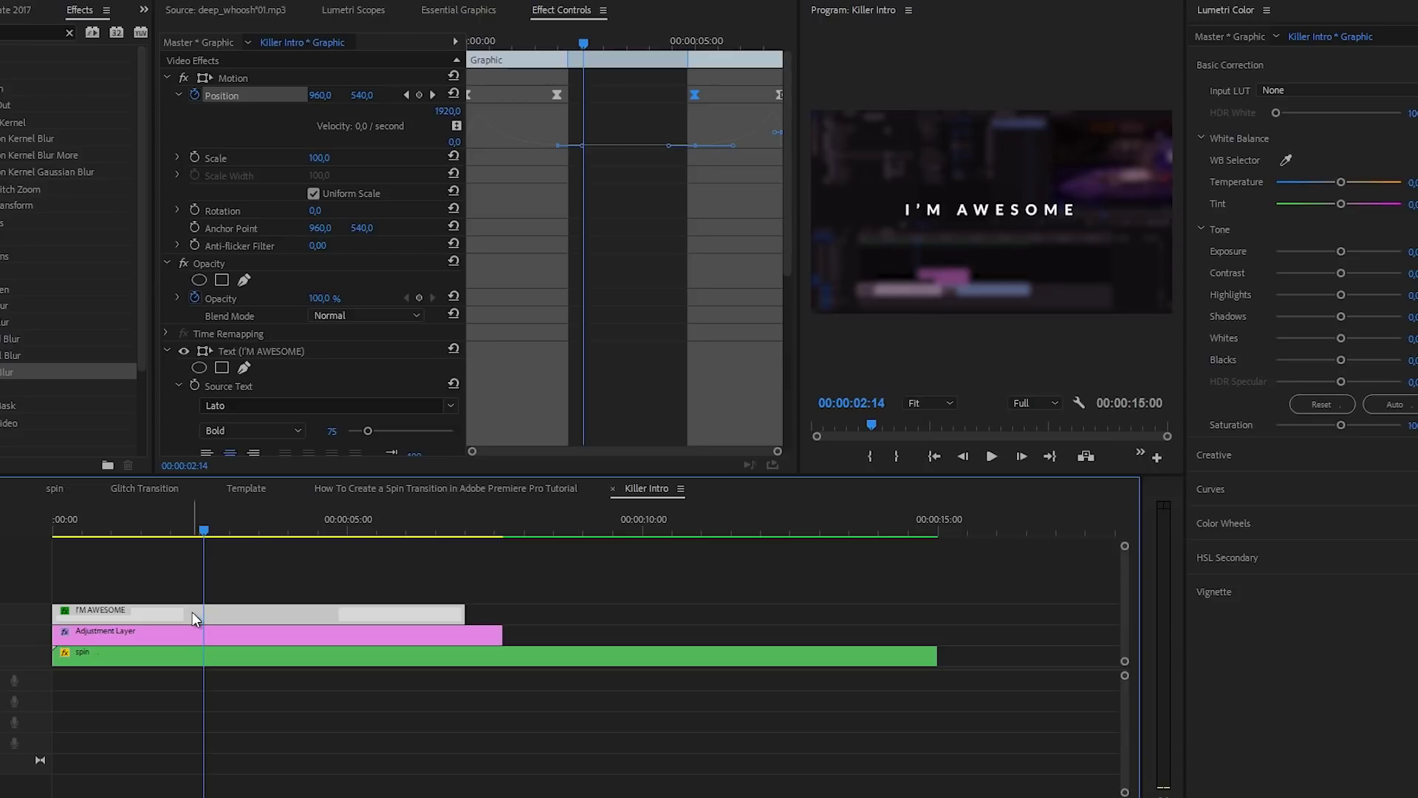
Duplicate the I'M AWESOME title onto the track above, setting the copy's text to vertical position 595 and the original's to 532
{"action": "left_click_drag", "start_coordinate": [192, 613], "coordinate": [193, 591]}
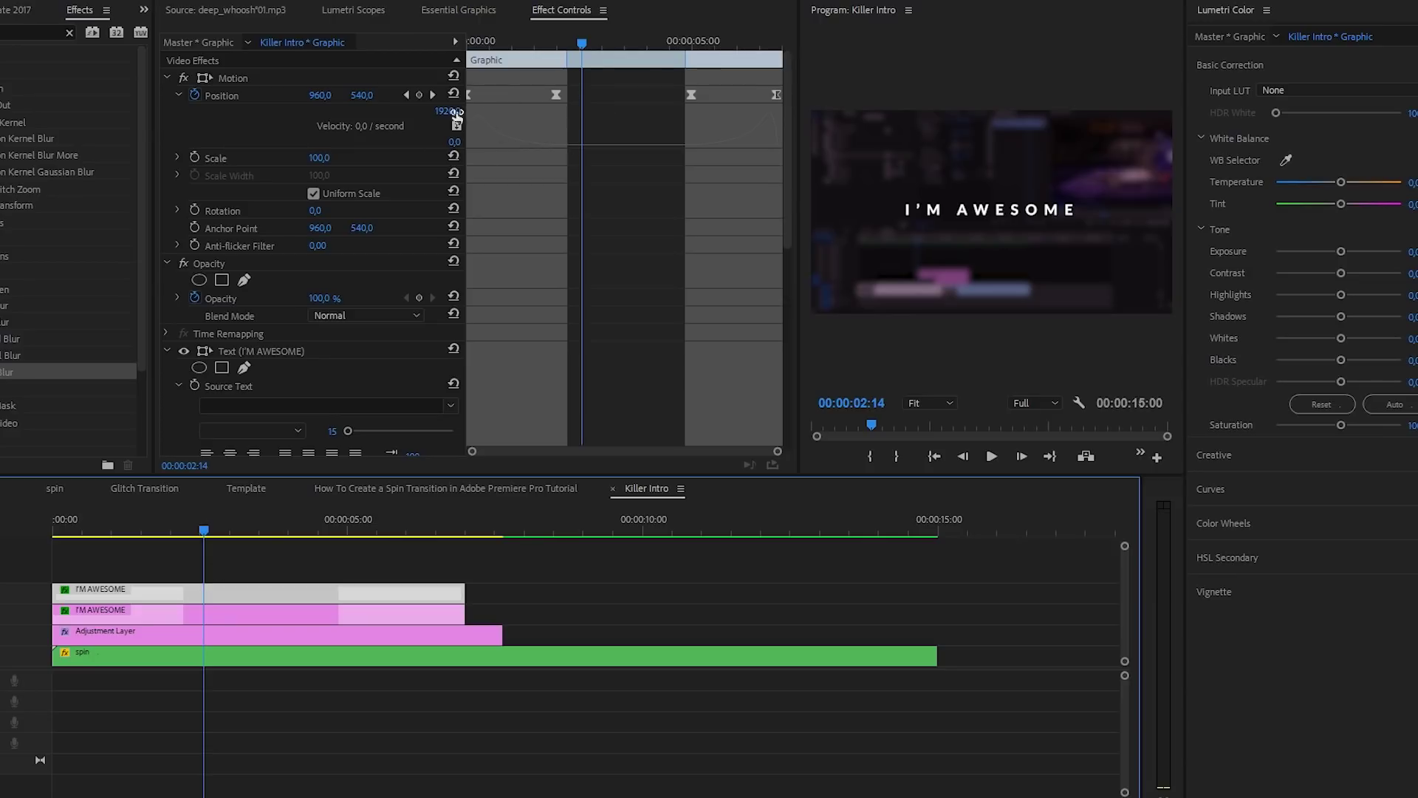
{"action": "left_click", "coordinate": [224, 93]}
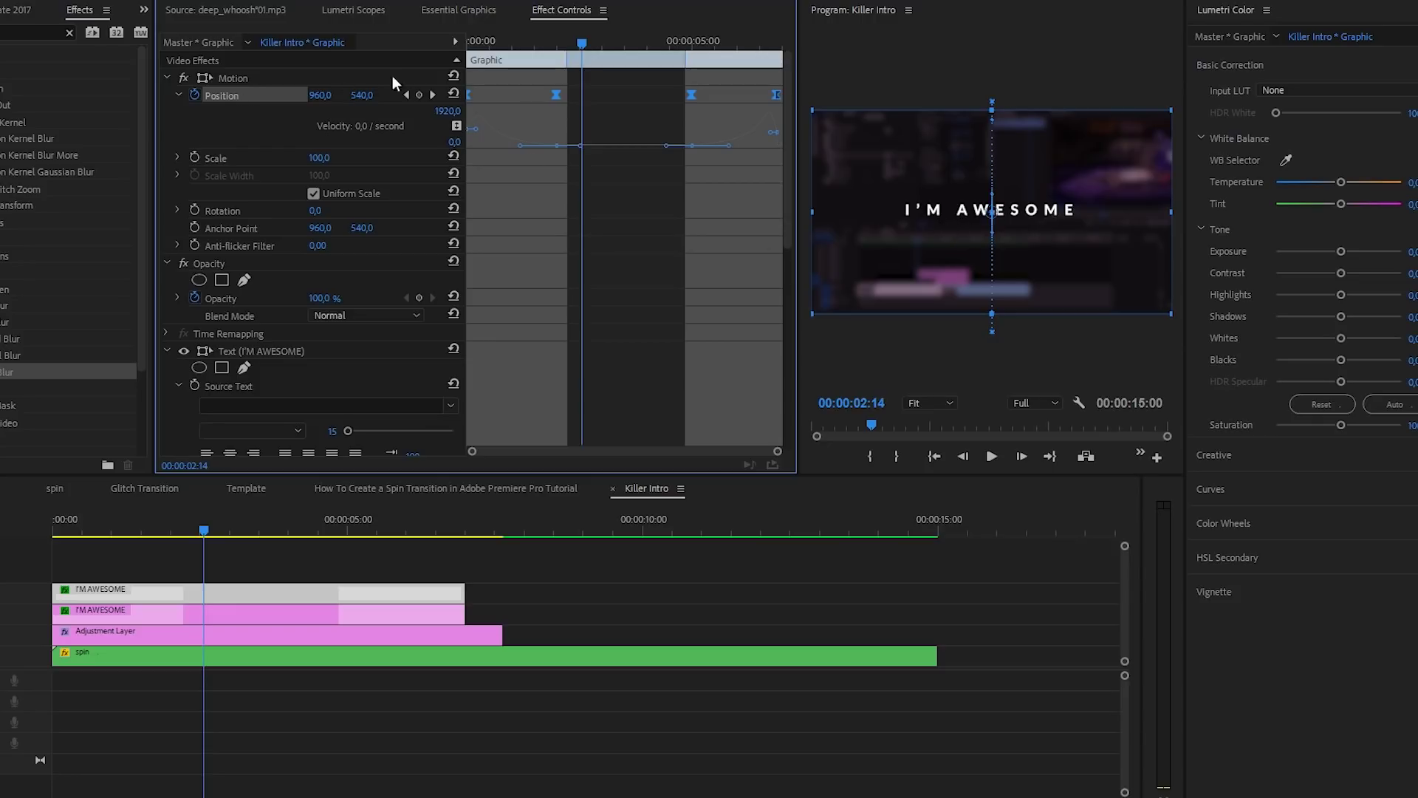
{"action": "left_click", "coordinate": [462, 10]}
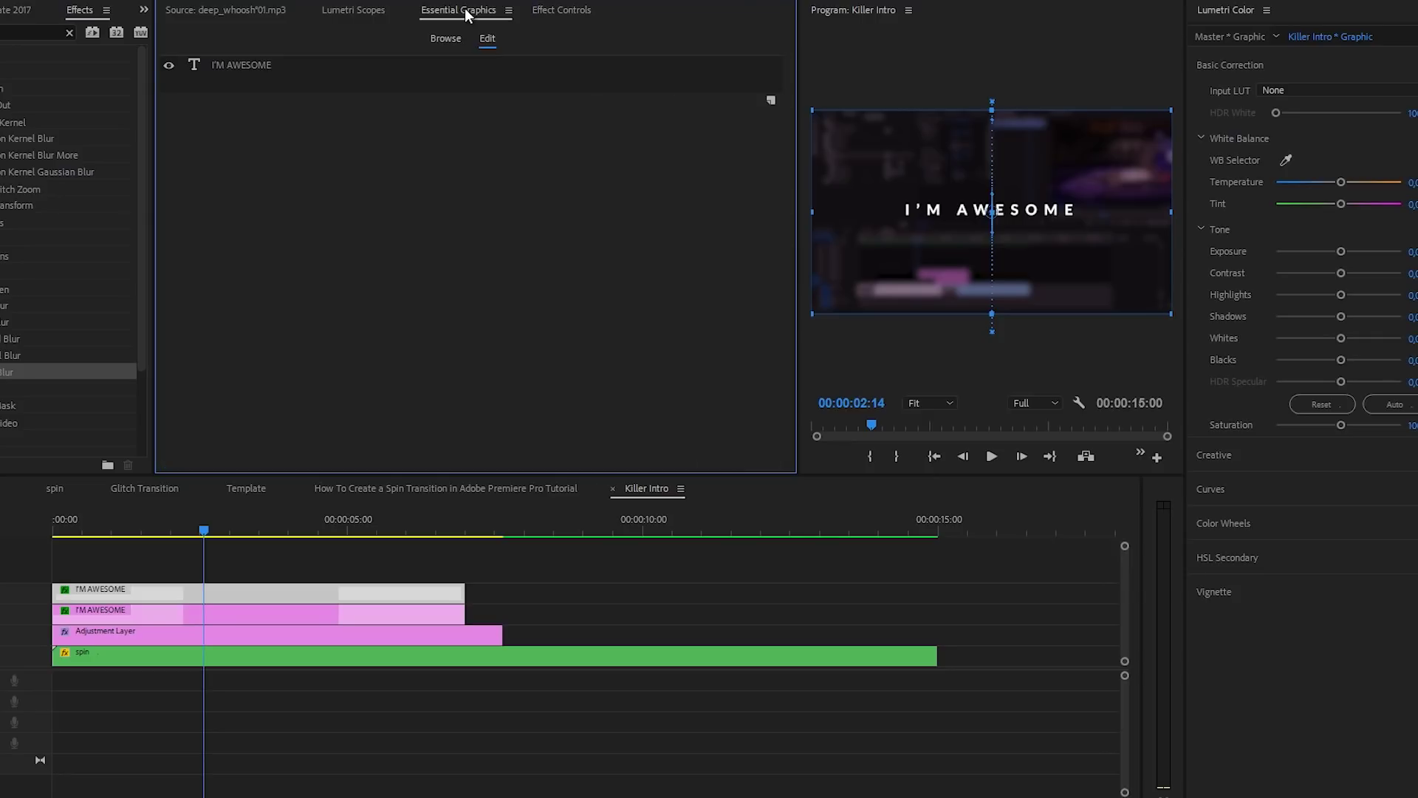
{"action": "left_click", "coordinate": [273, 63]}
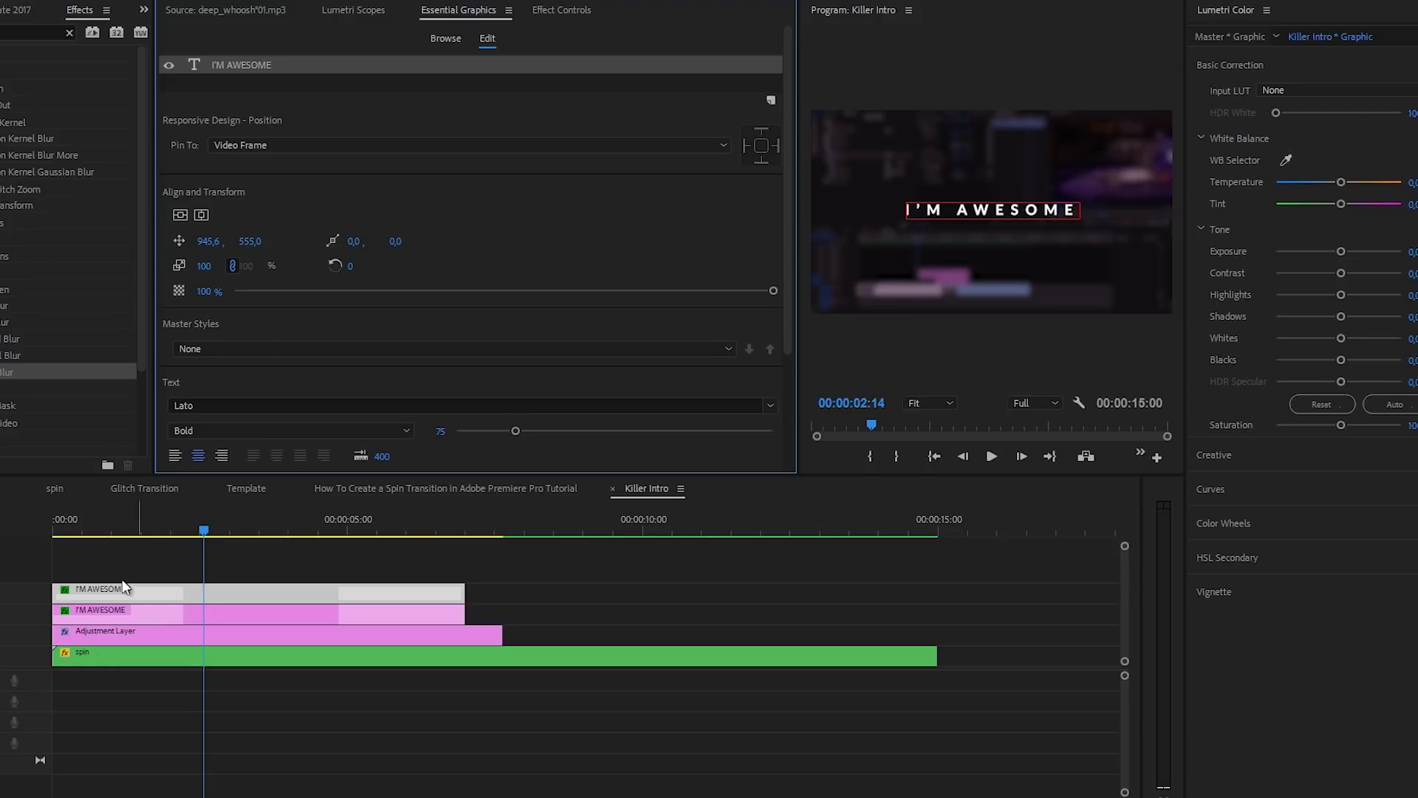
{"action": "left_click_drag", "start_coordinate": [251, 243], "coordinate": [374, 254]}
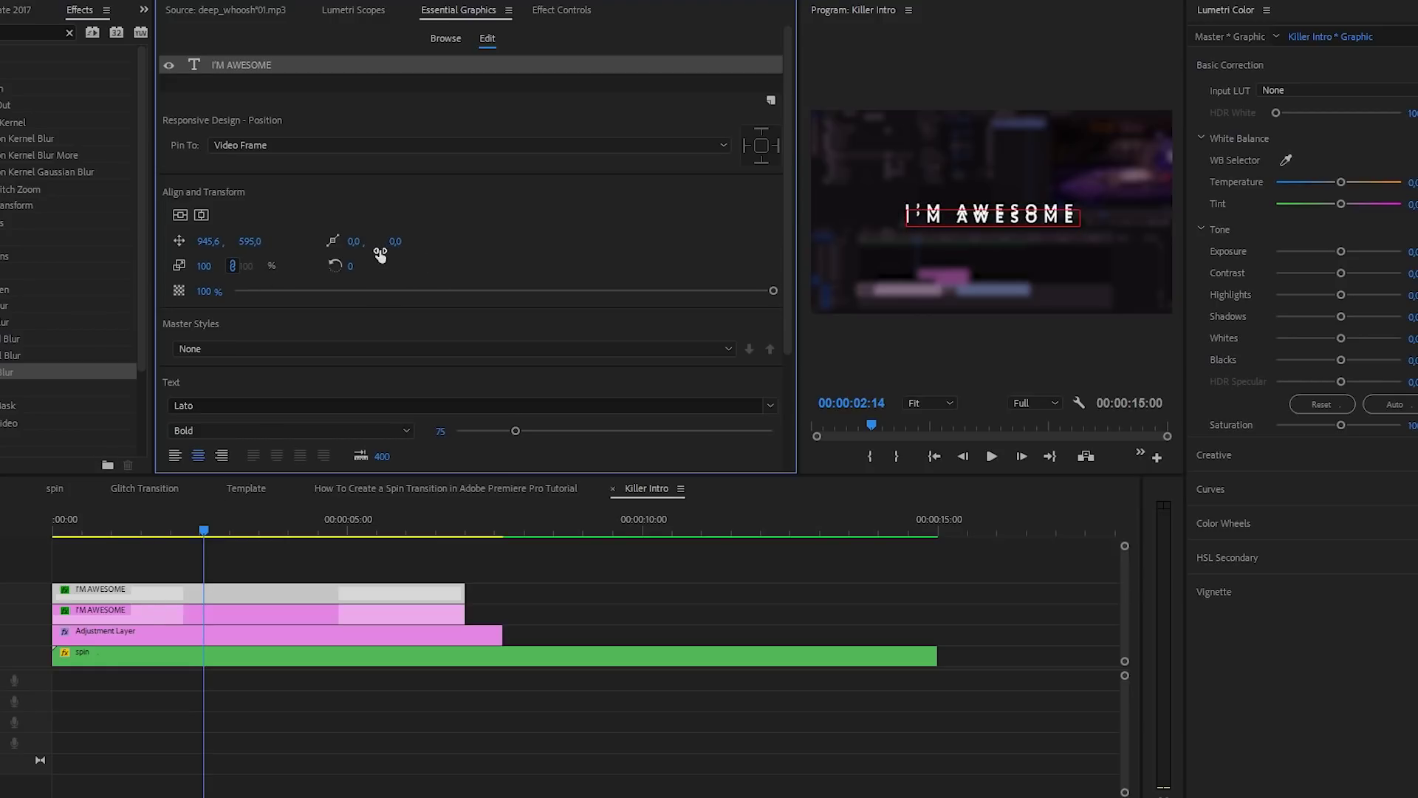
{"action": "left_click", "coordinate": [193, 593]}
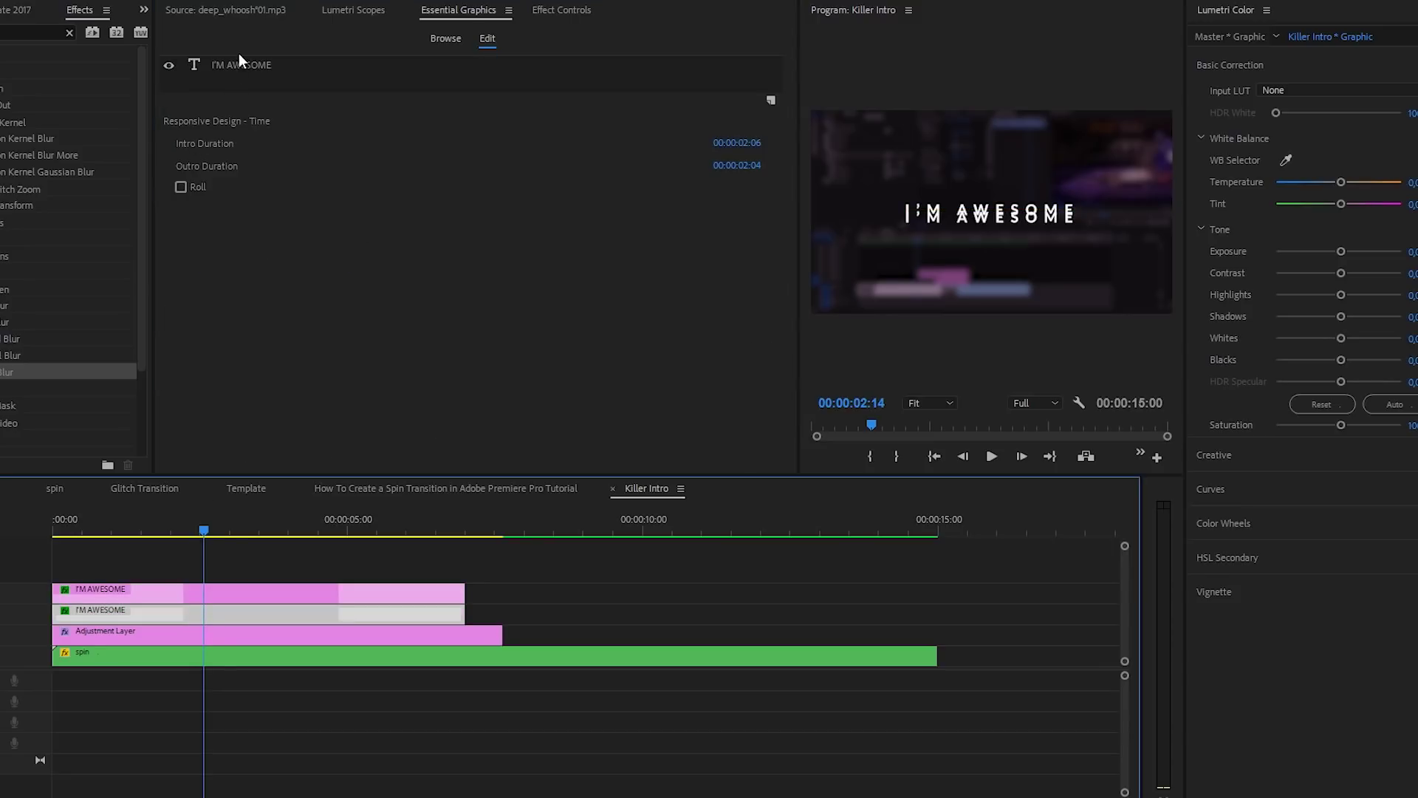
{"action": "left_click_drag", "start_coordinate": [250, 242], "coordinate": [233, 242]}
Style the duplicated title's text in Lato Light with font size 61 and tracking 1000
{"action": "left_click", "coordinate": [197, 612]}
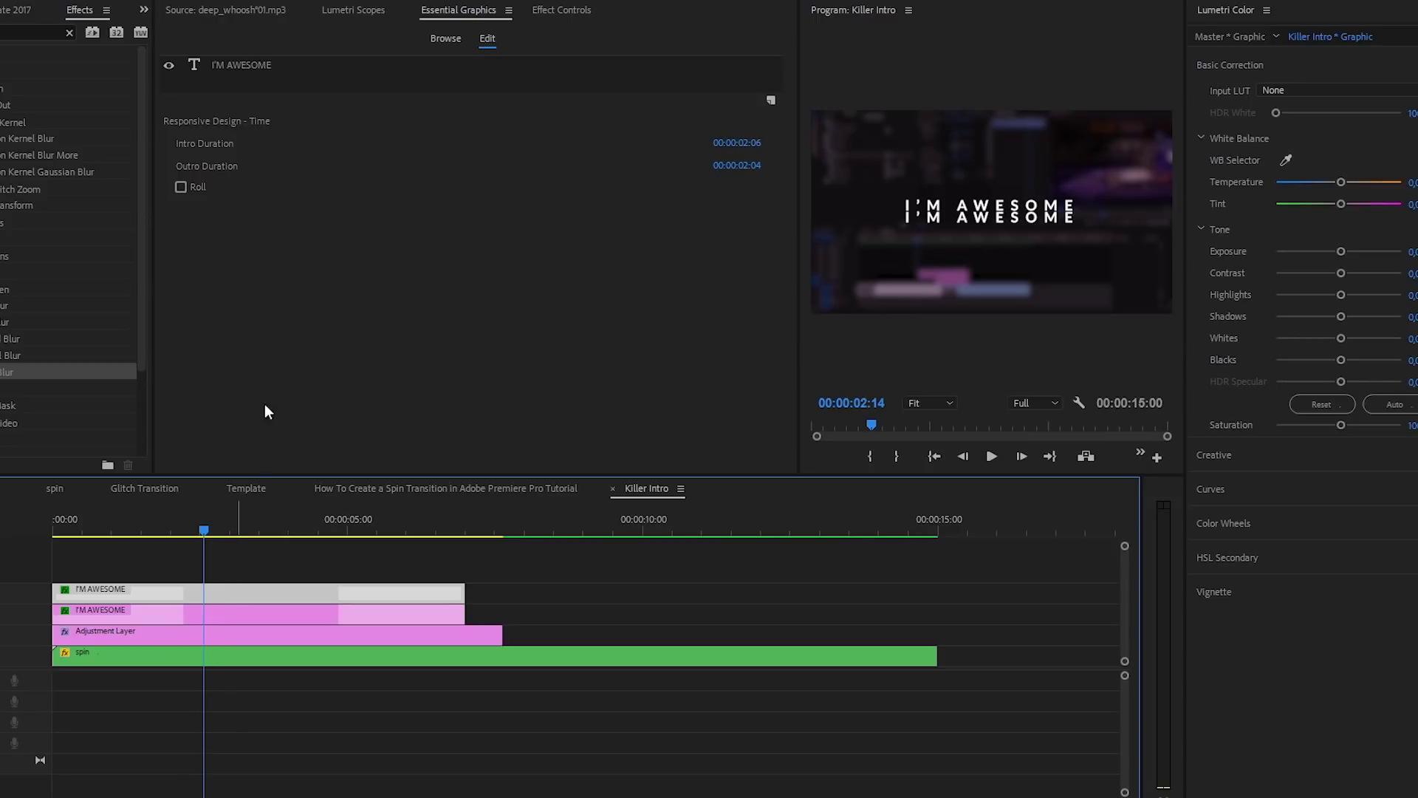
{"action": "left_click", "coordinate": [251, 65]}
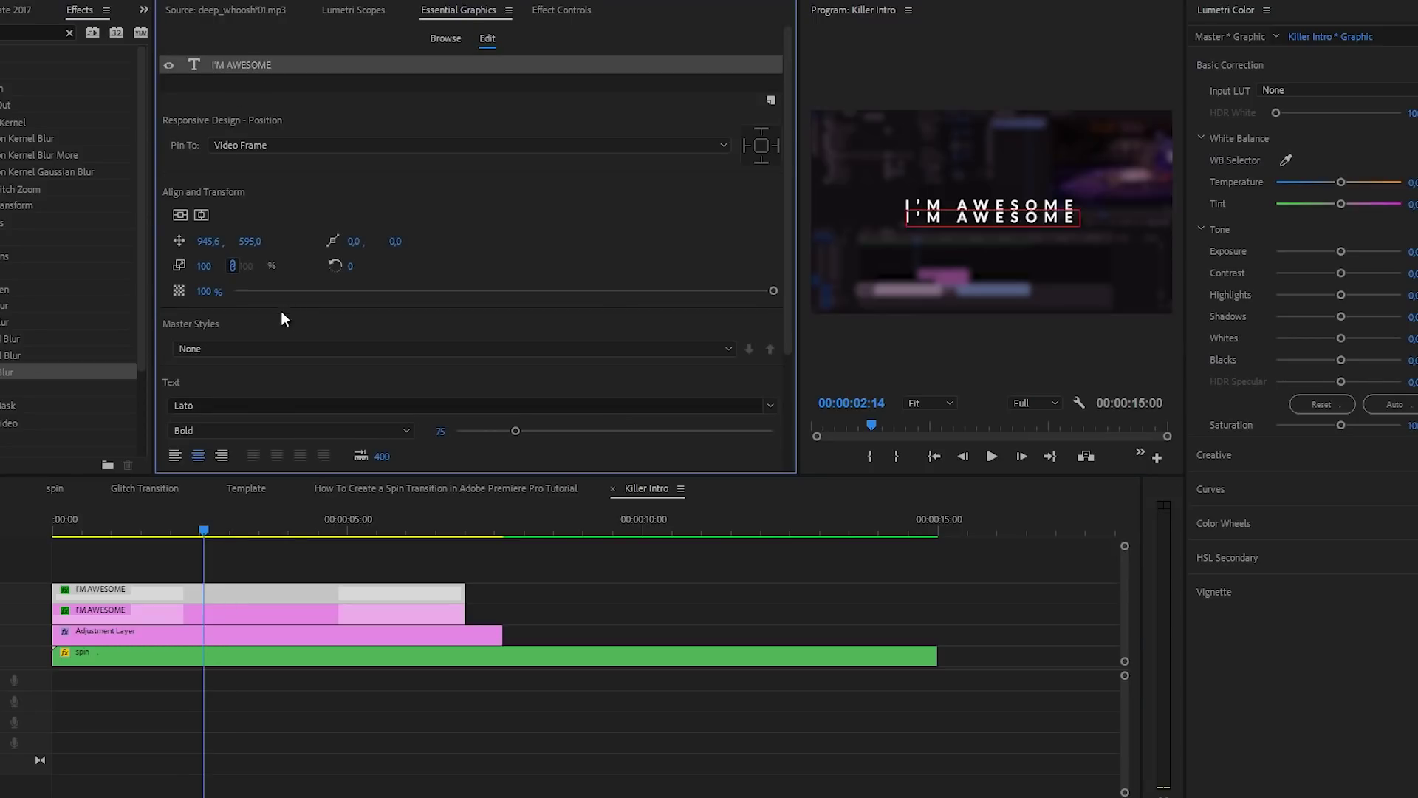
{"action": "left_click", "coordinate": [212, 430]}
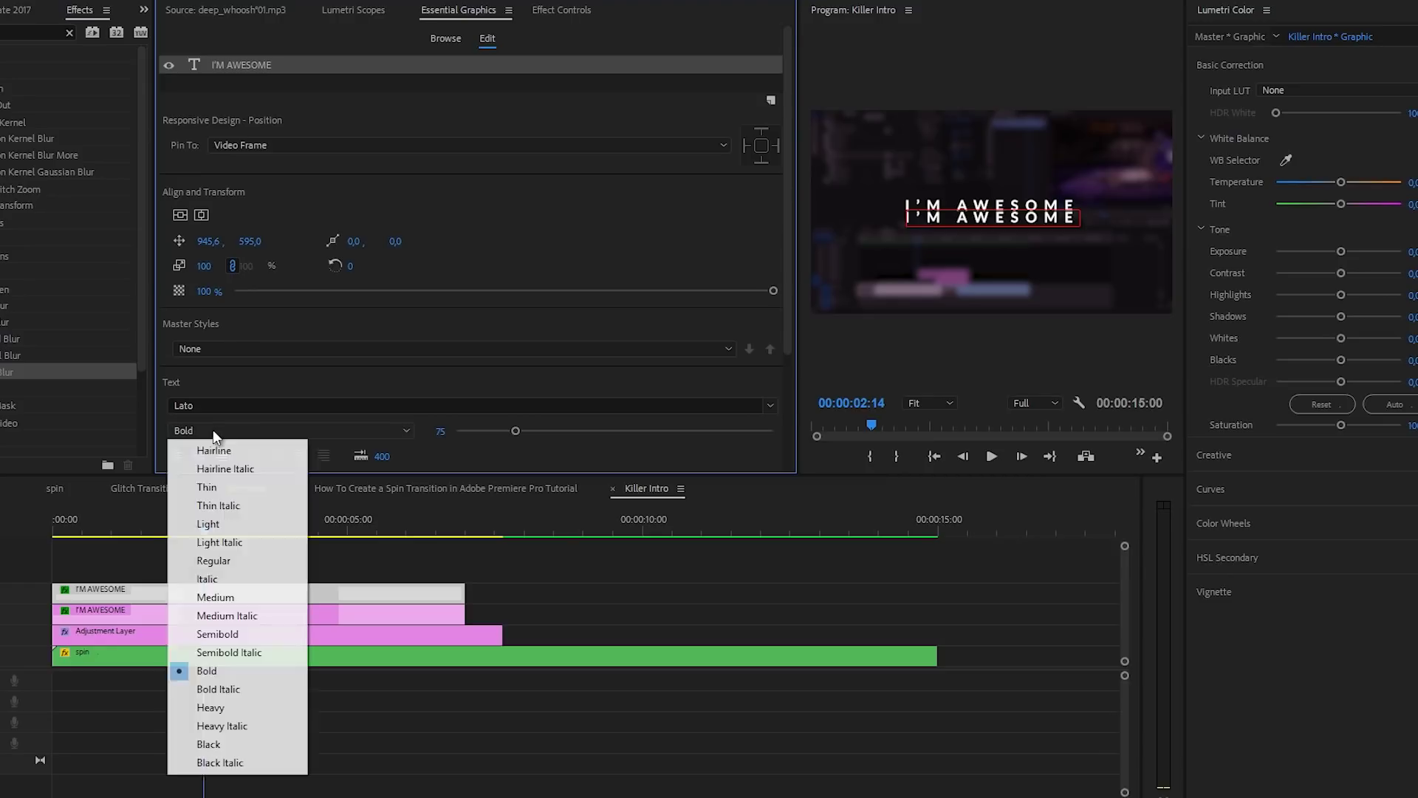
{"action": "left_click", "coordinate": [233, 524]}
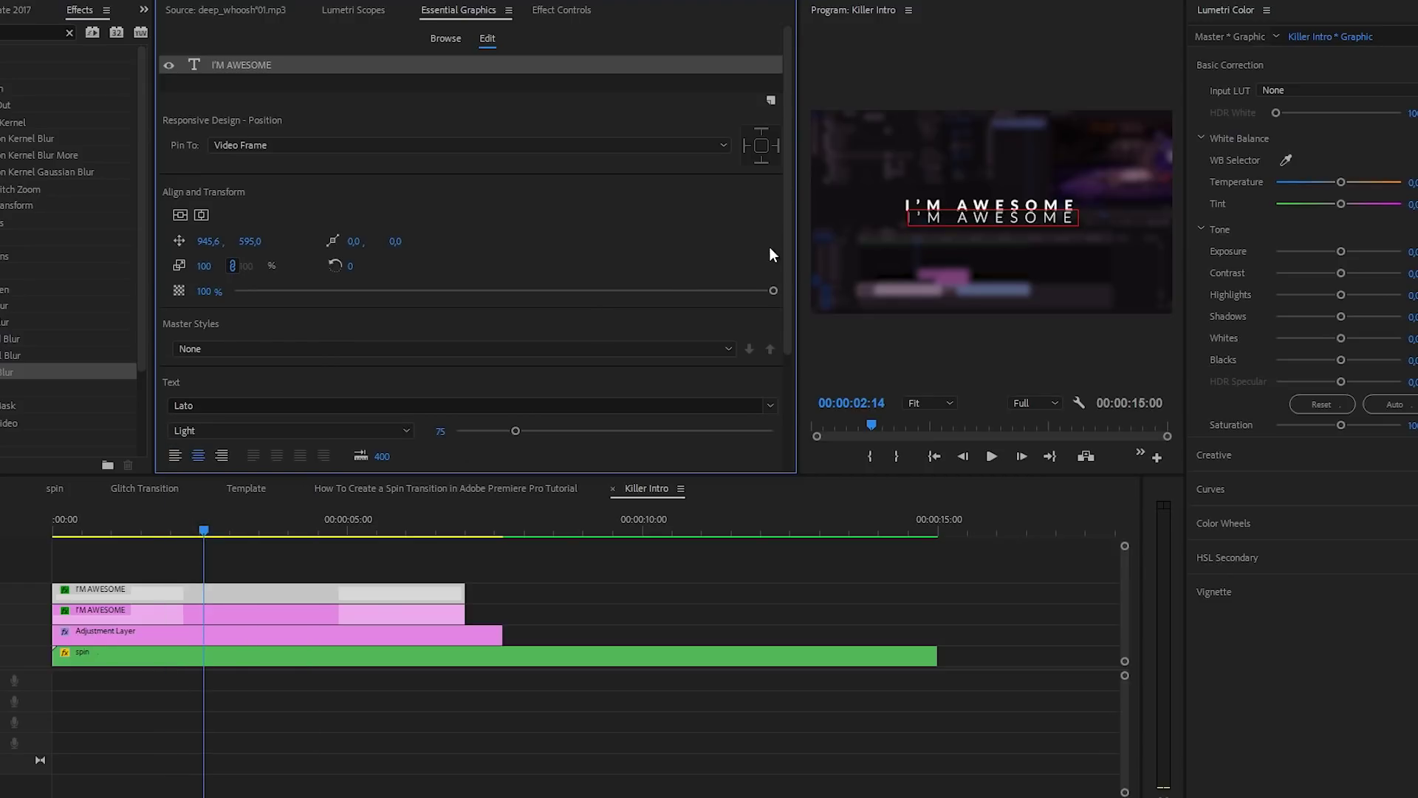
{"action": "scroll", "coordinate": [775, 266], "scroll_direction": "down", "scroll_amount": 3}
{"action": "left_click_drag", "start_coordinate": [516, 329], "coordinate": [501, 329]}
{"action": "left_click_drag", "start_coordinate": [191, 378], "coordinate": [208, 384]}
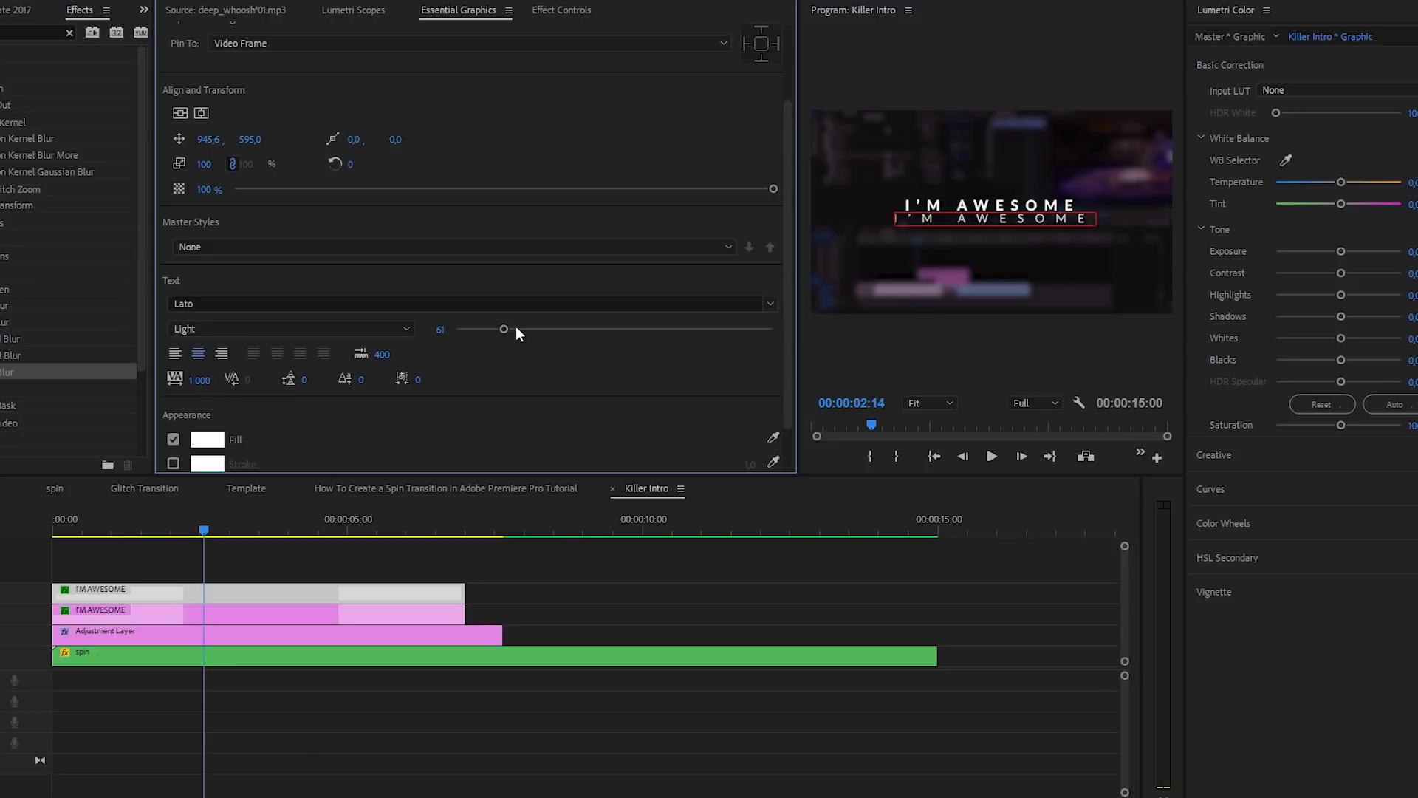
Replace the duplicated text with SUBSCRIBE FOR MORE and set its font size to 50 and tracking to 750
{"action": "double_click", "coordinate": [988, 215]}
{"action": "type", "text": "Yeah I kSCRIBE FOR MORE"}
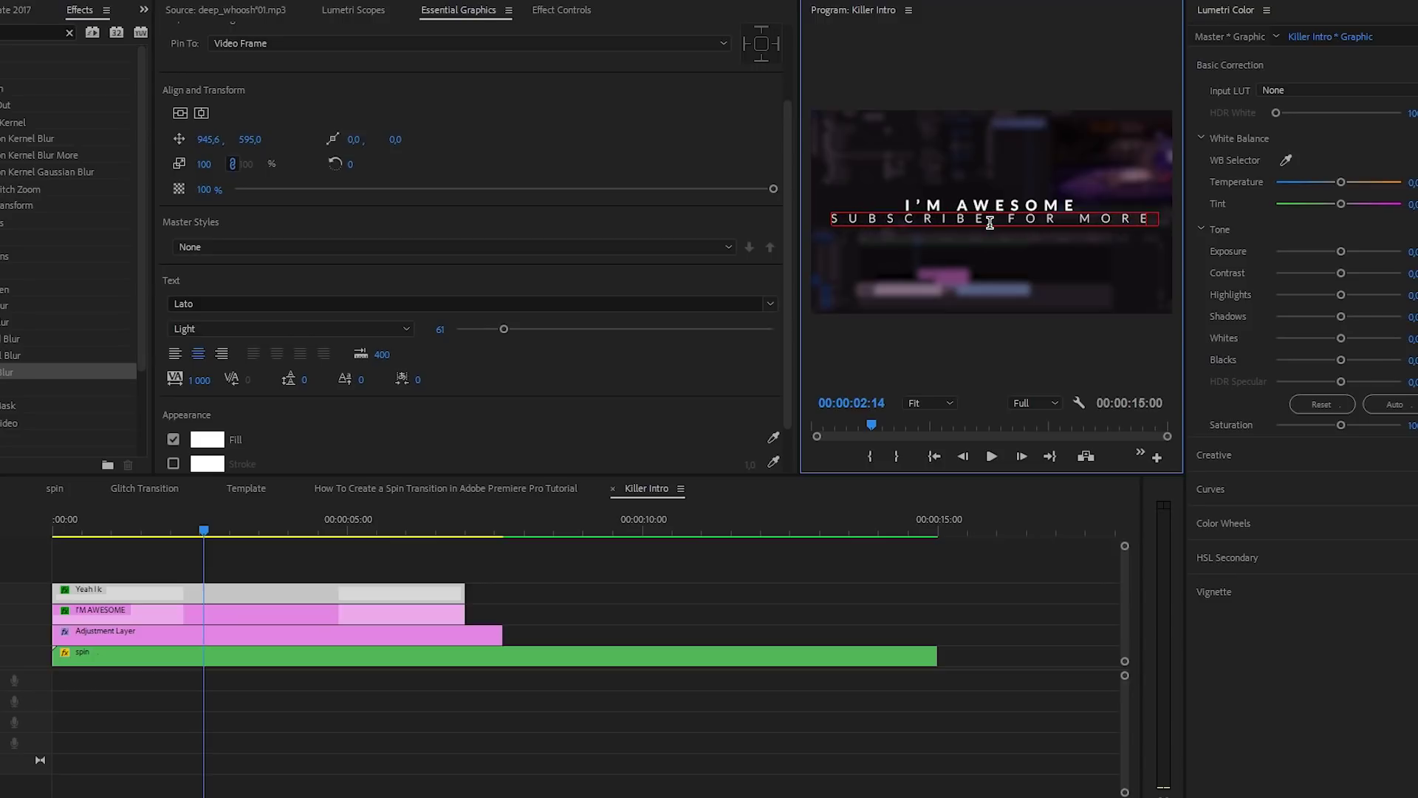
{"action": "key", "text": "ctrl+a"}
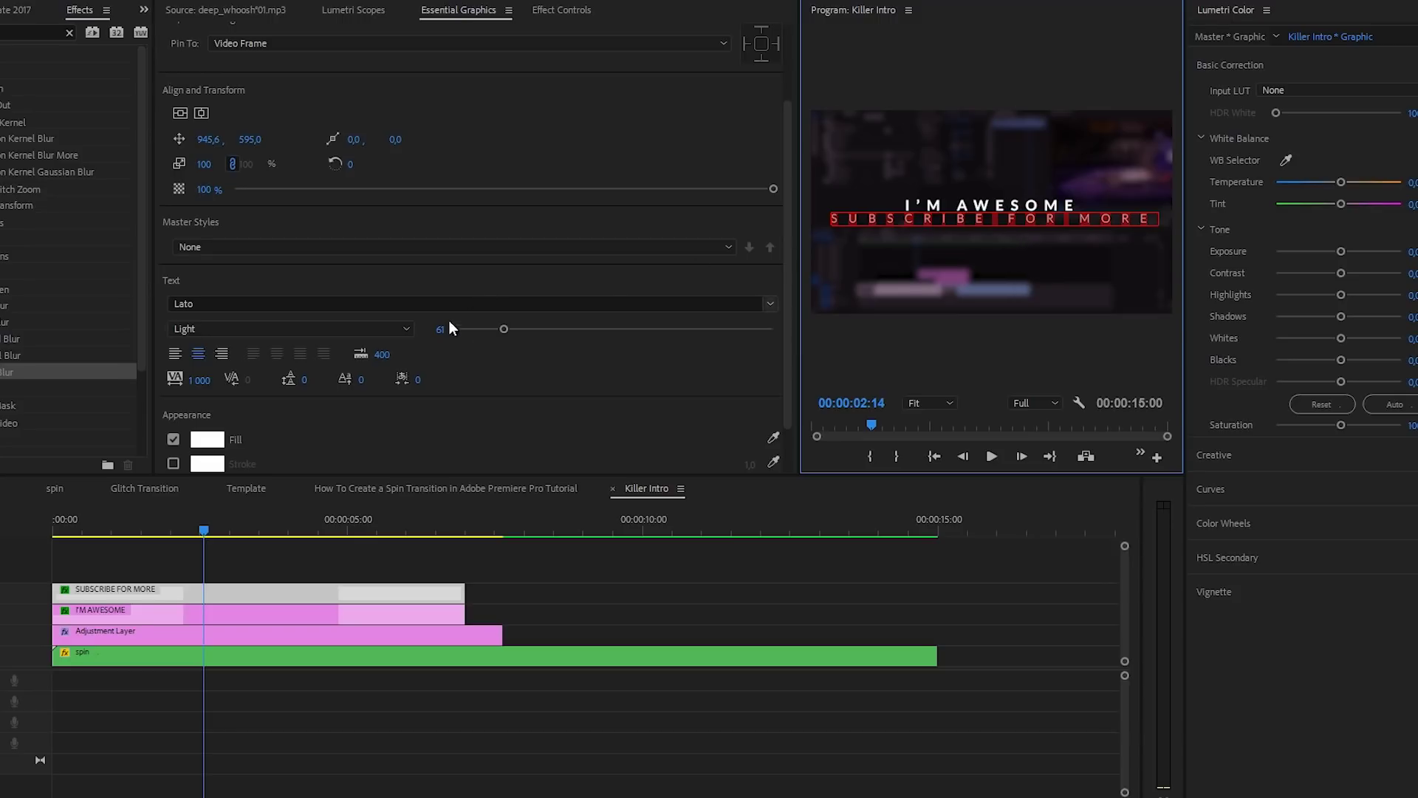
{"action": "left_click_drag", "start_coordinate": [504, 329], "coordinate": [494, 325]}
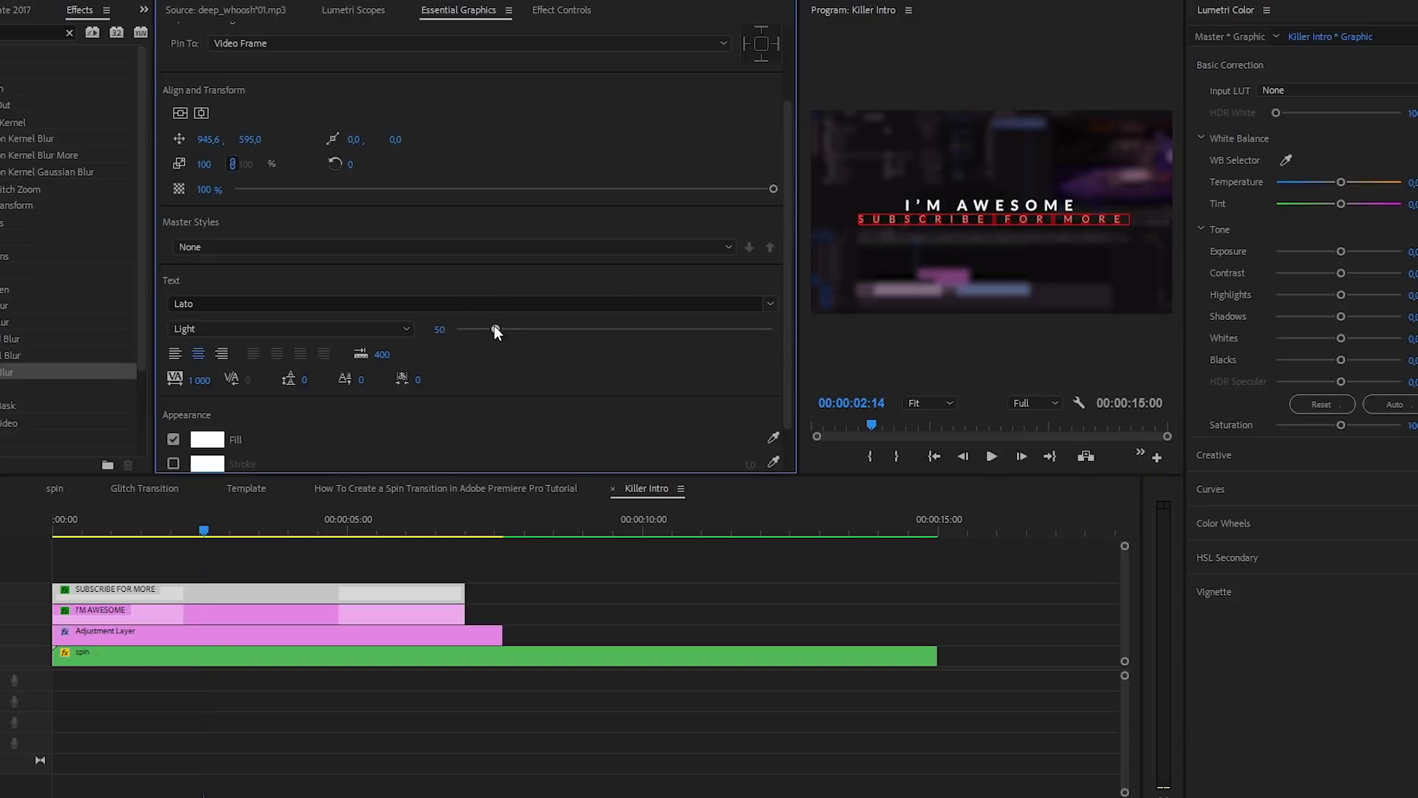
{"action": "left_click", "coordinate": [964, 213]}
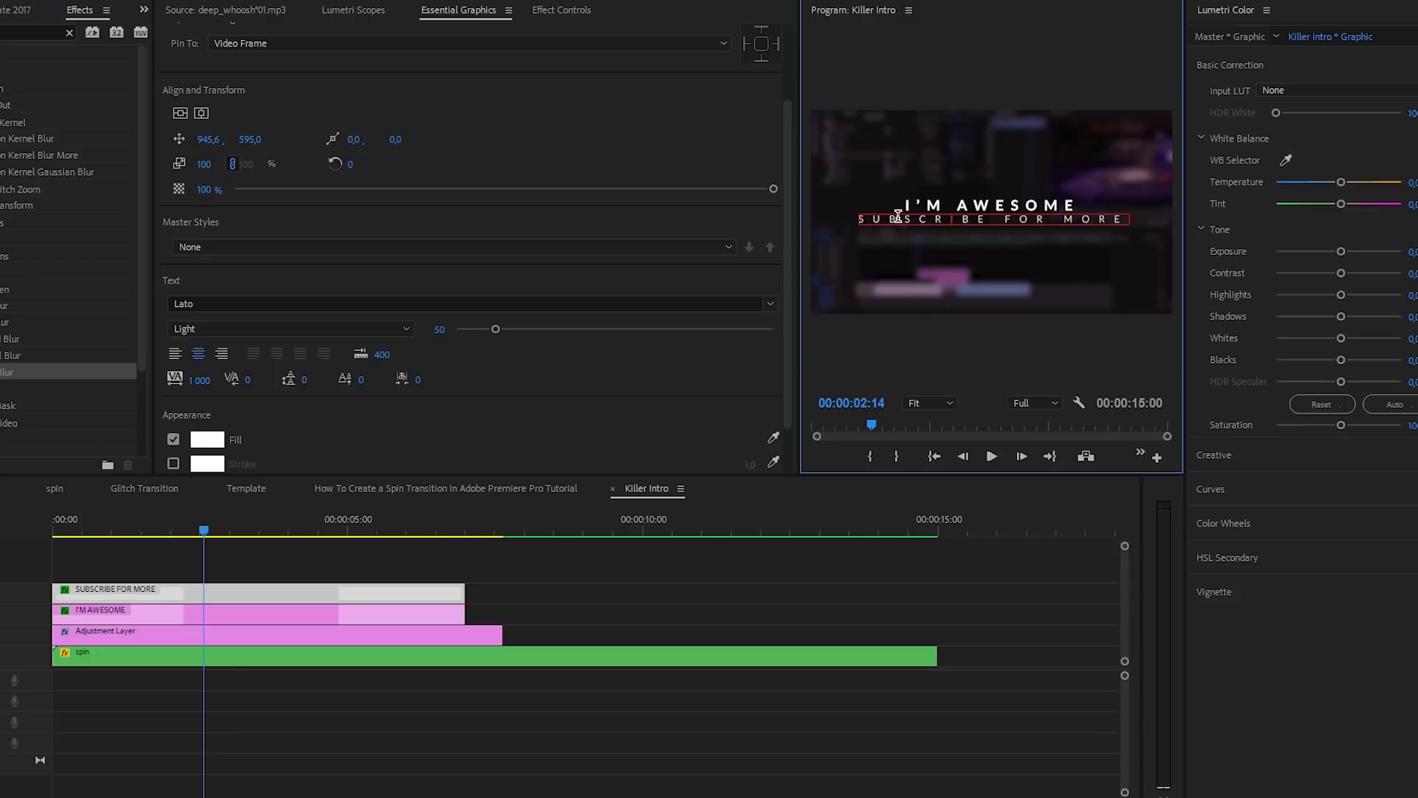
{"action": "left_click", "coordinate": [200, 379]}
{"action": "type", "text": "750"}
{"action": "key", "text": "Return"}
{"action": "left_click", "coordinate": [941, 214]}
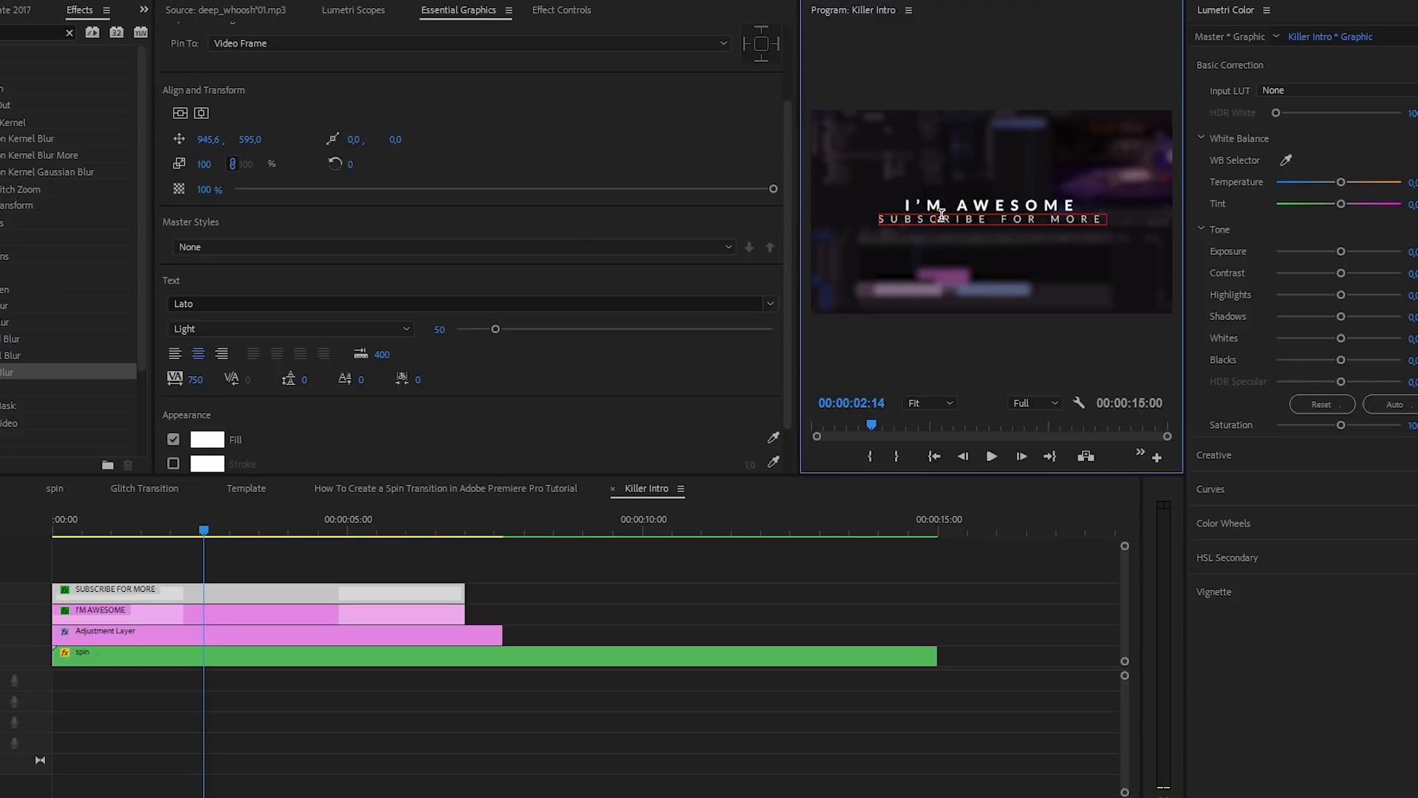
Enlarge the I'M AWESOME text to font size 100 to match the subtitle's width, and deselect the clip
{"action": "left_click", "coordinate": [254, 611]}
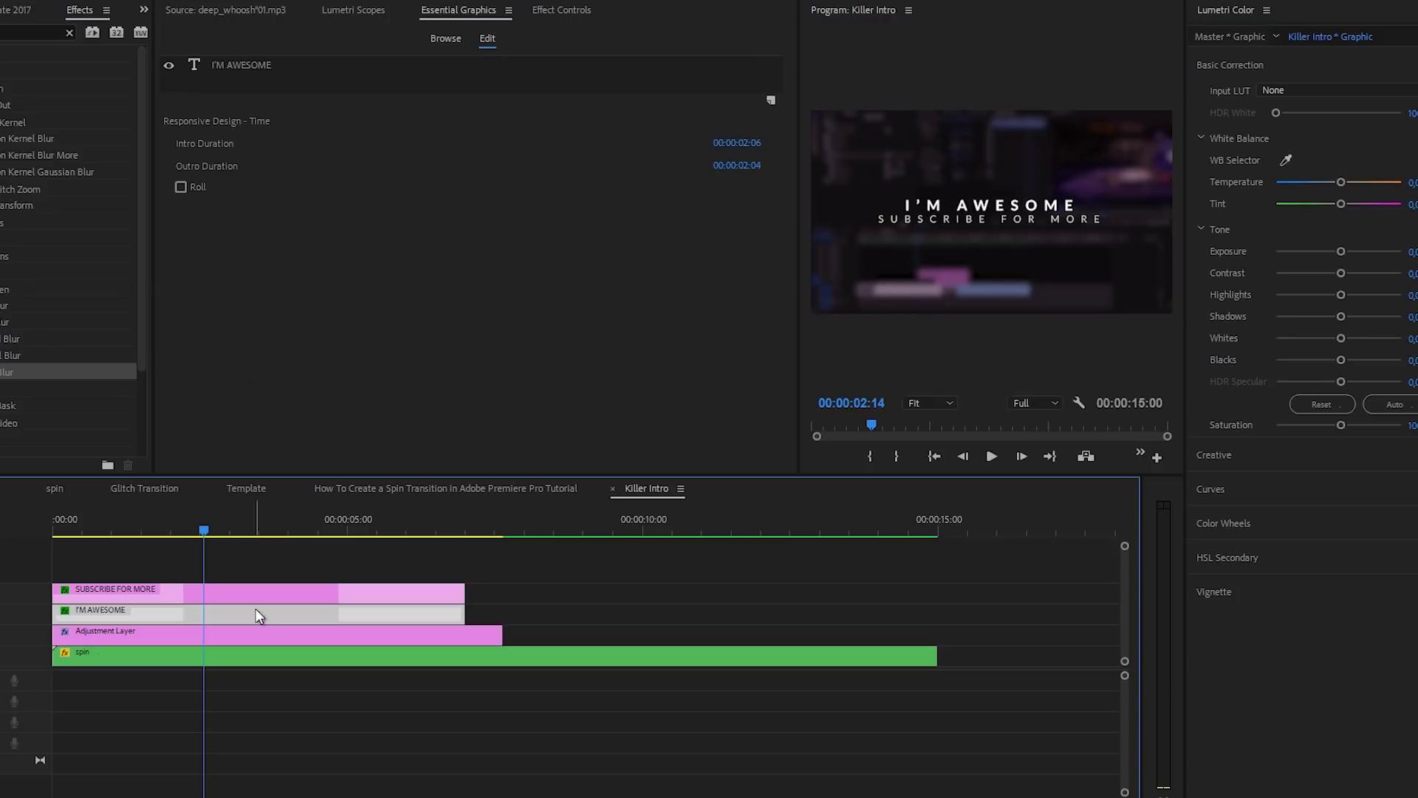
{"action": "left_click", "coordinate": [261, 65]}
{"action": "left_click_drag", "start_coordinate": [517, 432], "coordinate": [537, 434]}
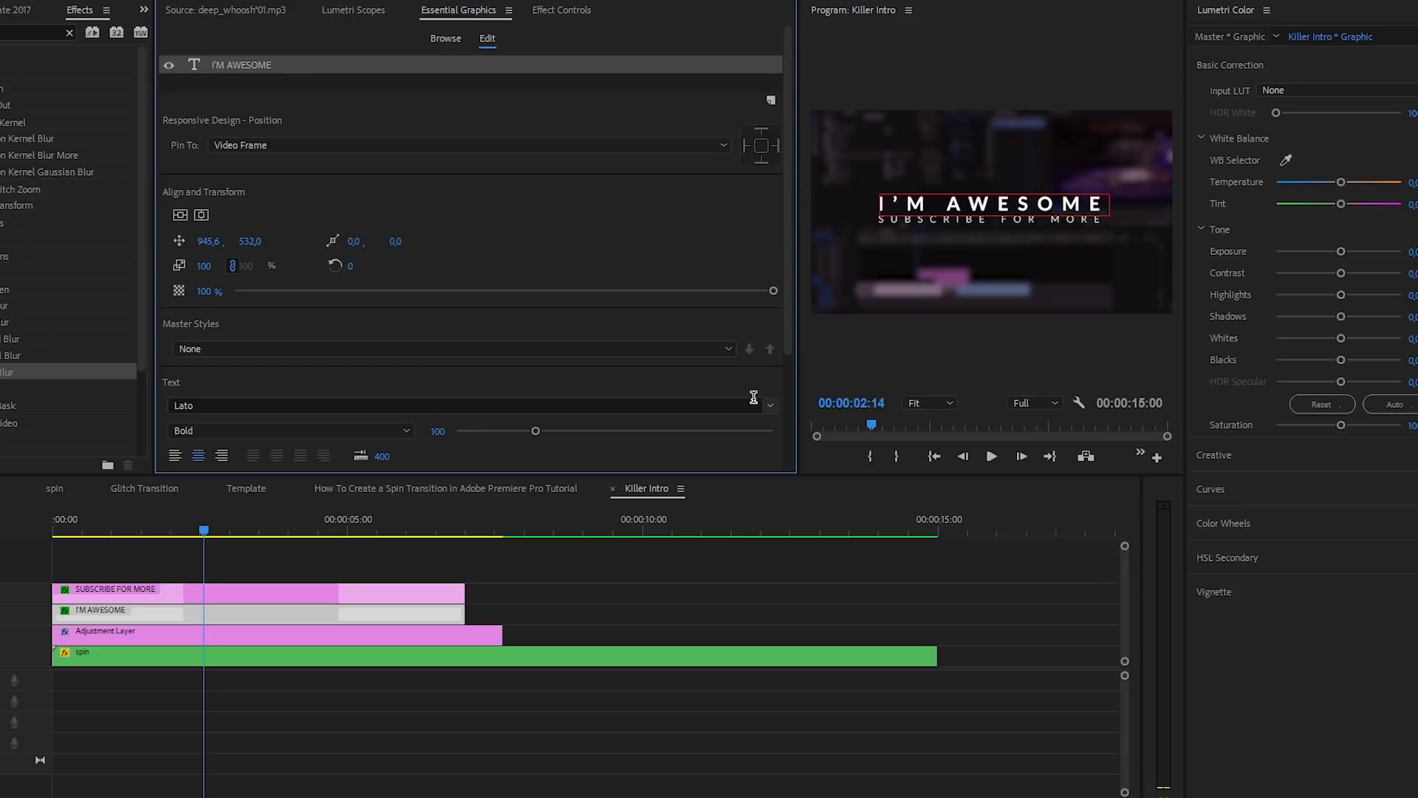
{"action": "left_click", "coordinate": [653, 551]}
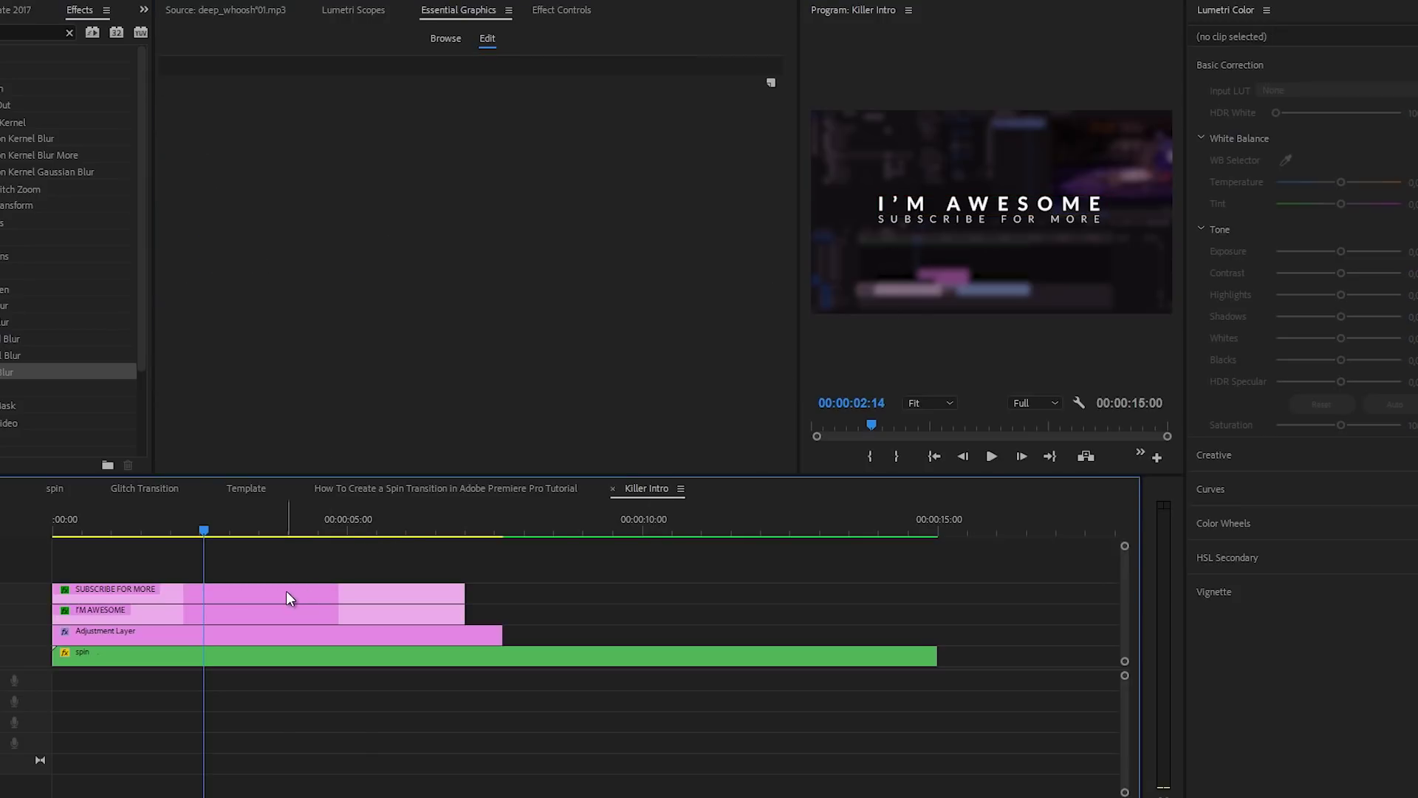
Play back the intro from the start to check both titles sliding in together
{"action": "left_click_drag", "start_coordinate": [223, 542], "coordinate": [28, 549]}
{"action": "key", "text": "space"}
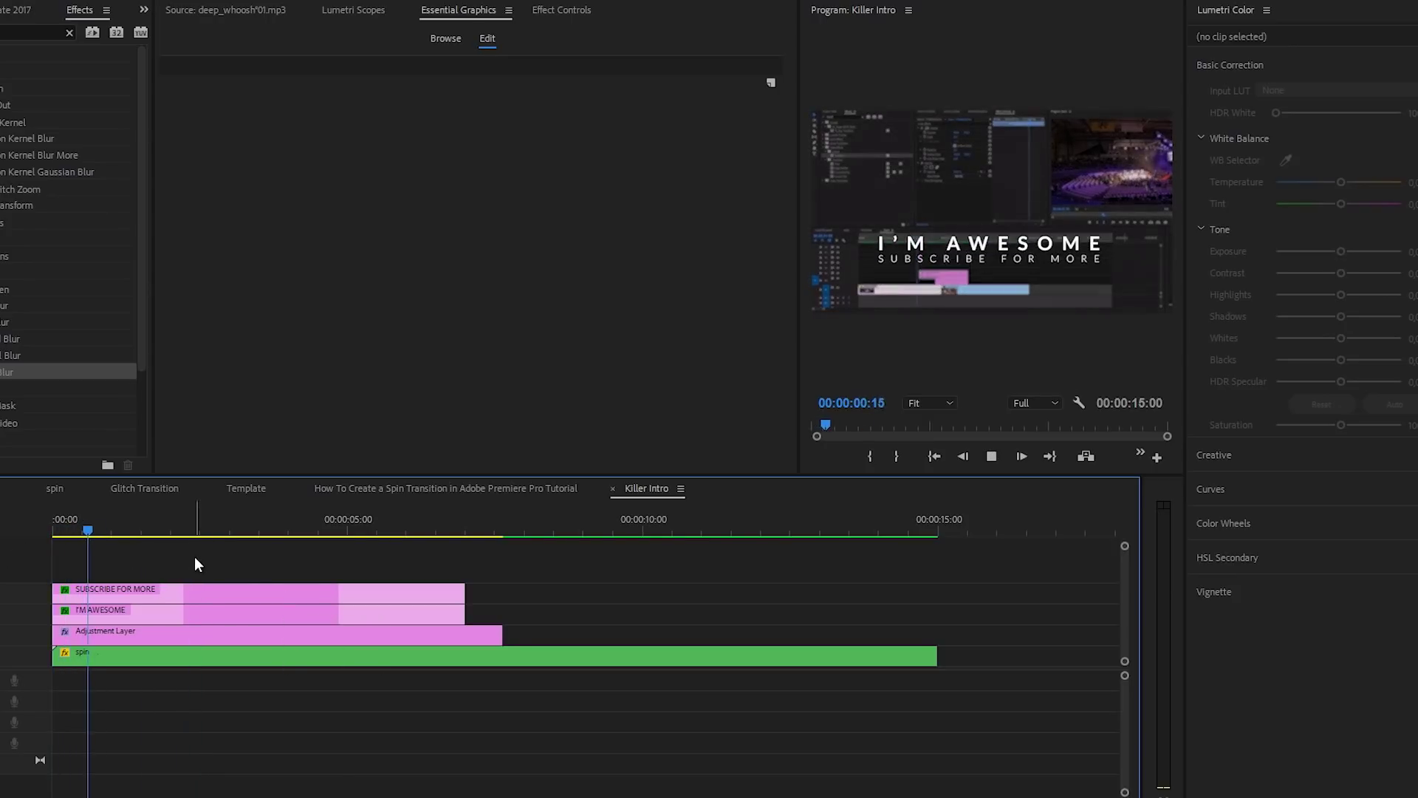
{"action": "key", "text": "space"}
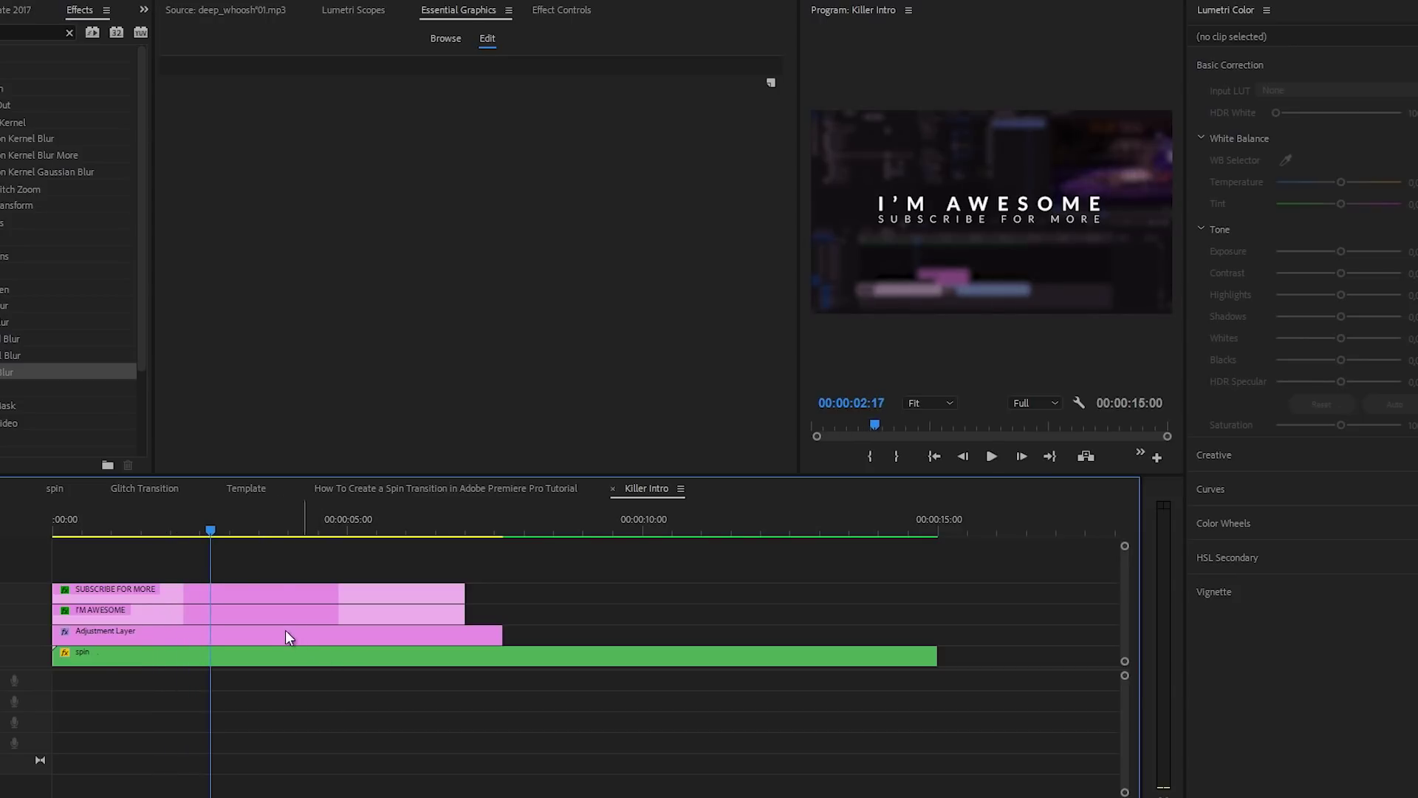
Draw a rectangle with a 5.0 white stroke around both titles in the SUBSCRIBE FOR MORE graphic, center it and set vertical position 389
{"action": "left_click", "coordinate": [264, 592]}
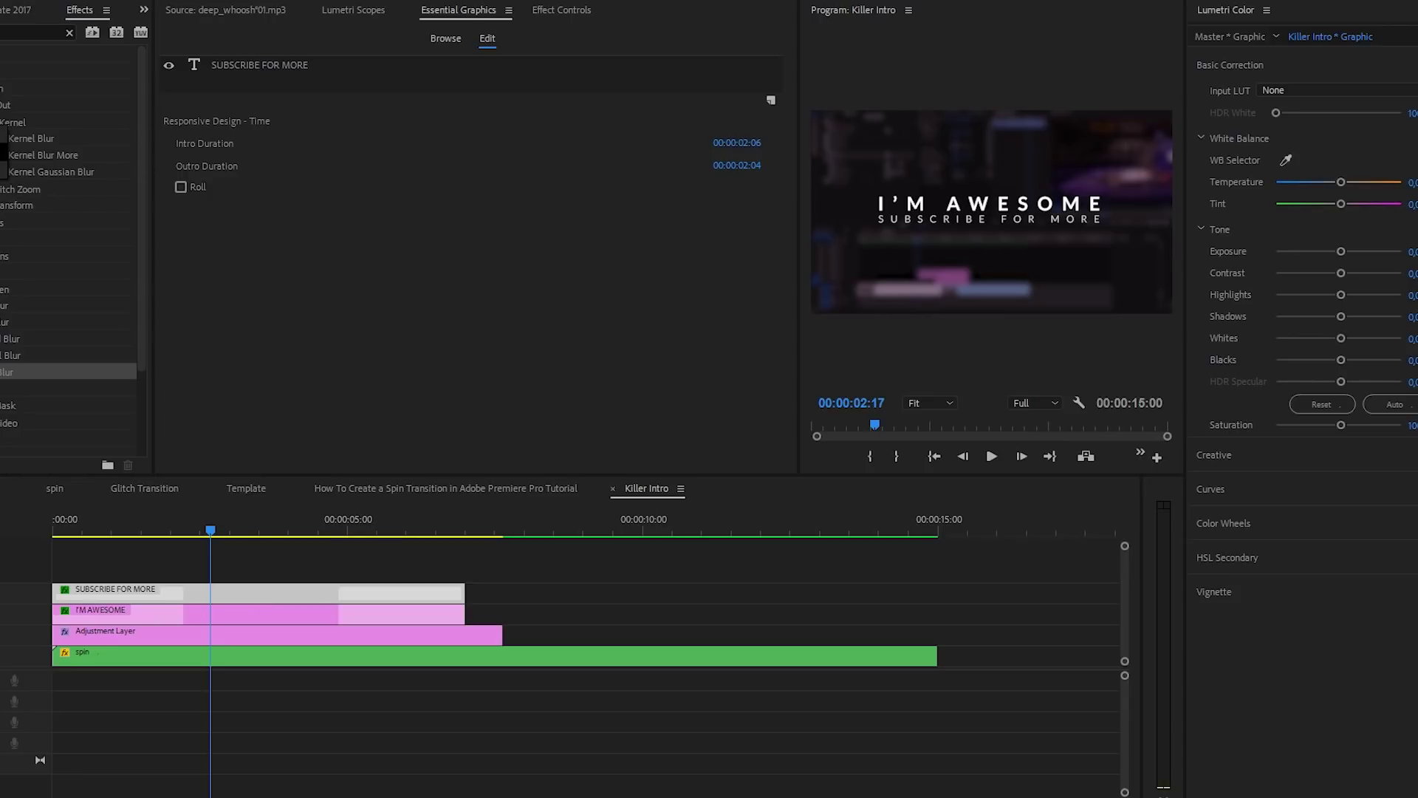
{"action": "left_click_drag", "start_coordinate": [860, 185], "coordinate": [1111, 238]}
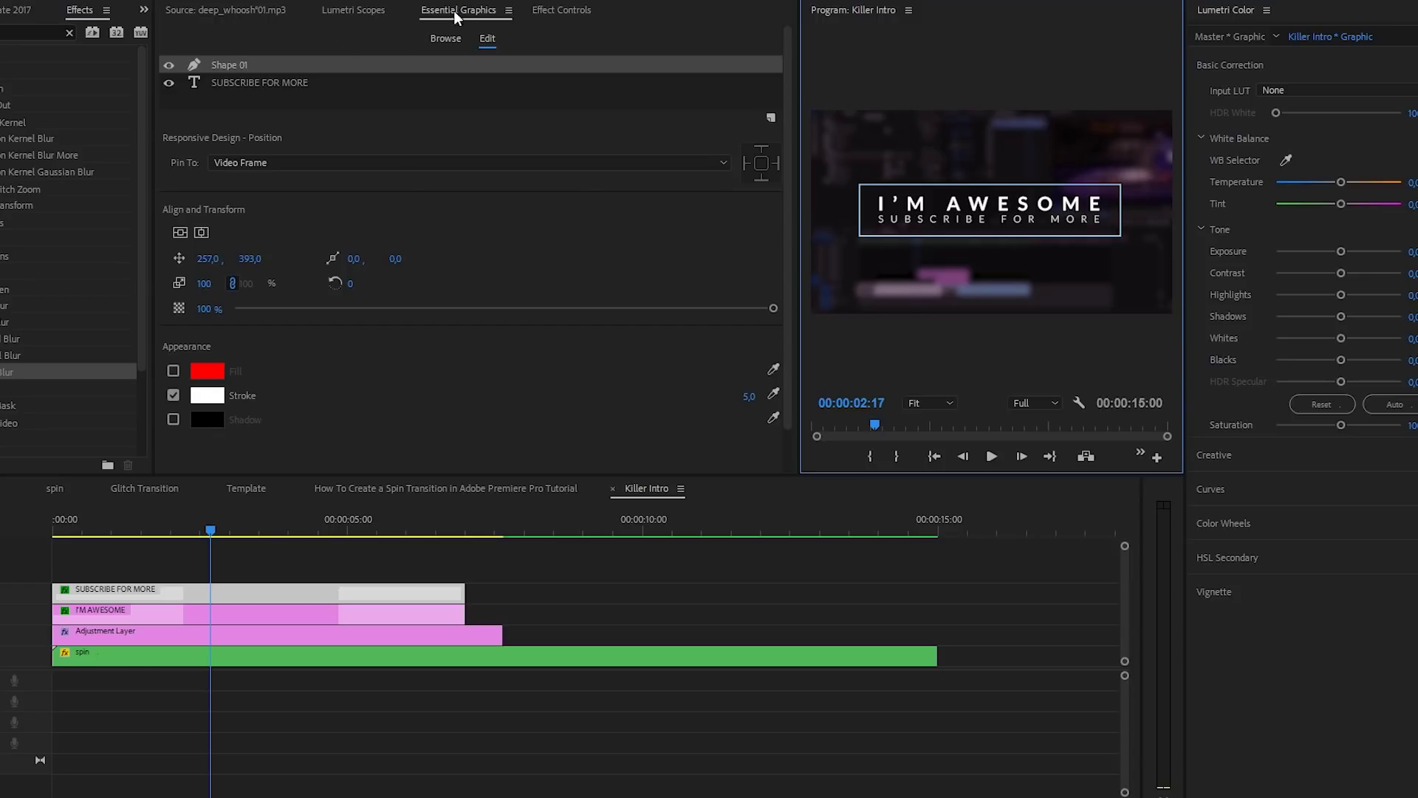
{"action": "left_click", "coordinate": [181, 232]}
{"action": "left_click", "coordinate": [201, 232]}
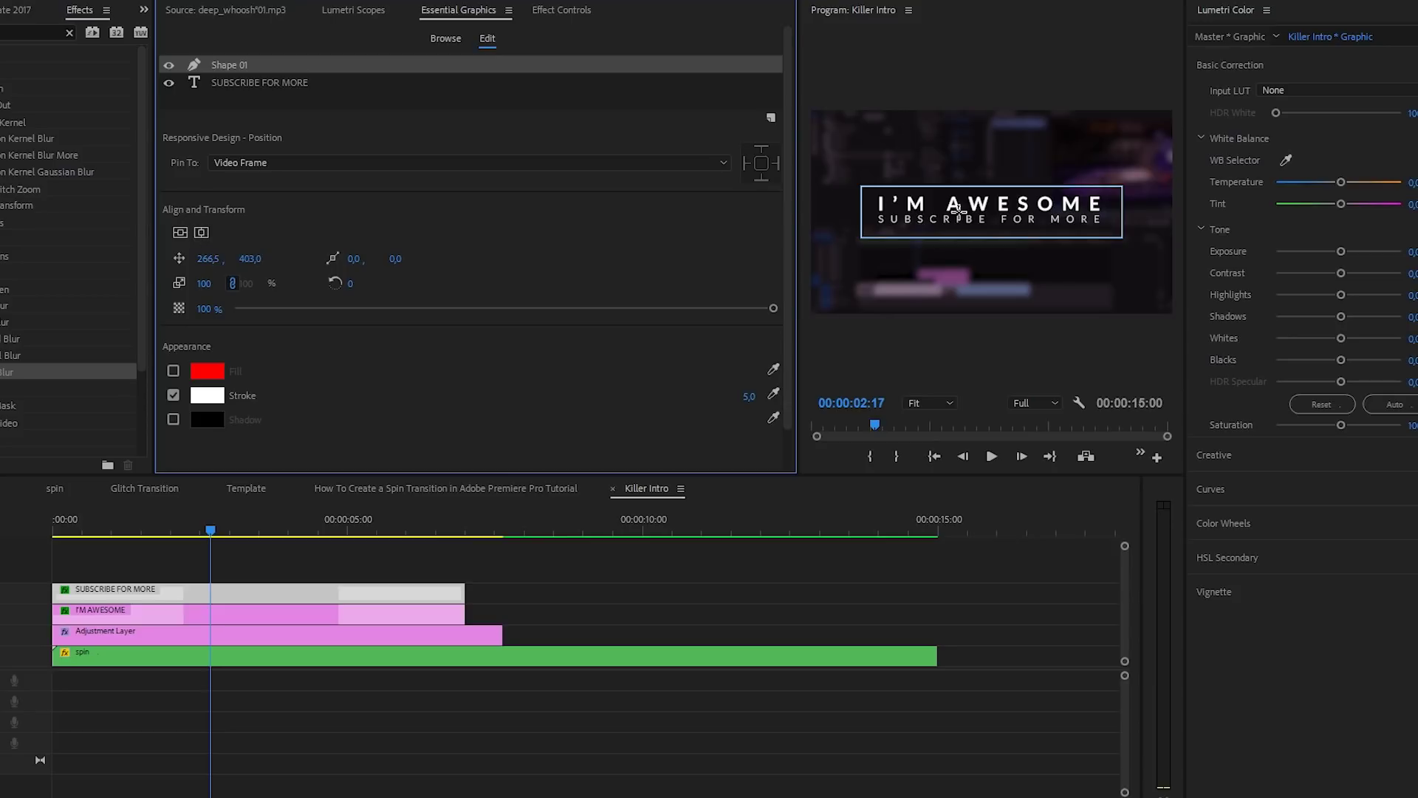
{"action": "left_click_drag", "start_coordinate": [254, 262], "coordinate": [201, 290]}
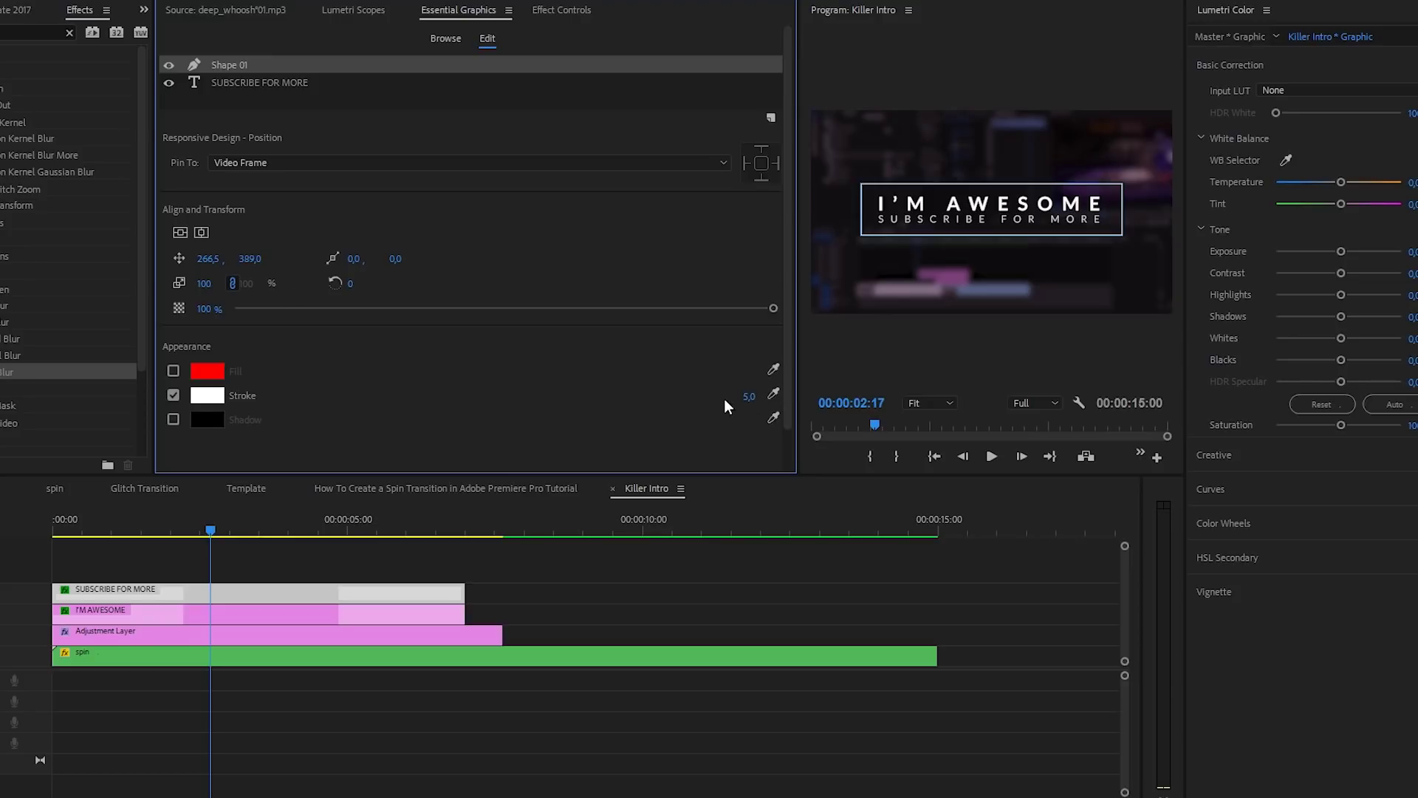
Turn on the red fill of the rectangle around the titles
{"action": "left_click", "coordinate": [173, 371]}
{"action": "double_click", "coordinate": [173, 370]}
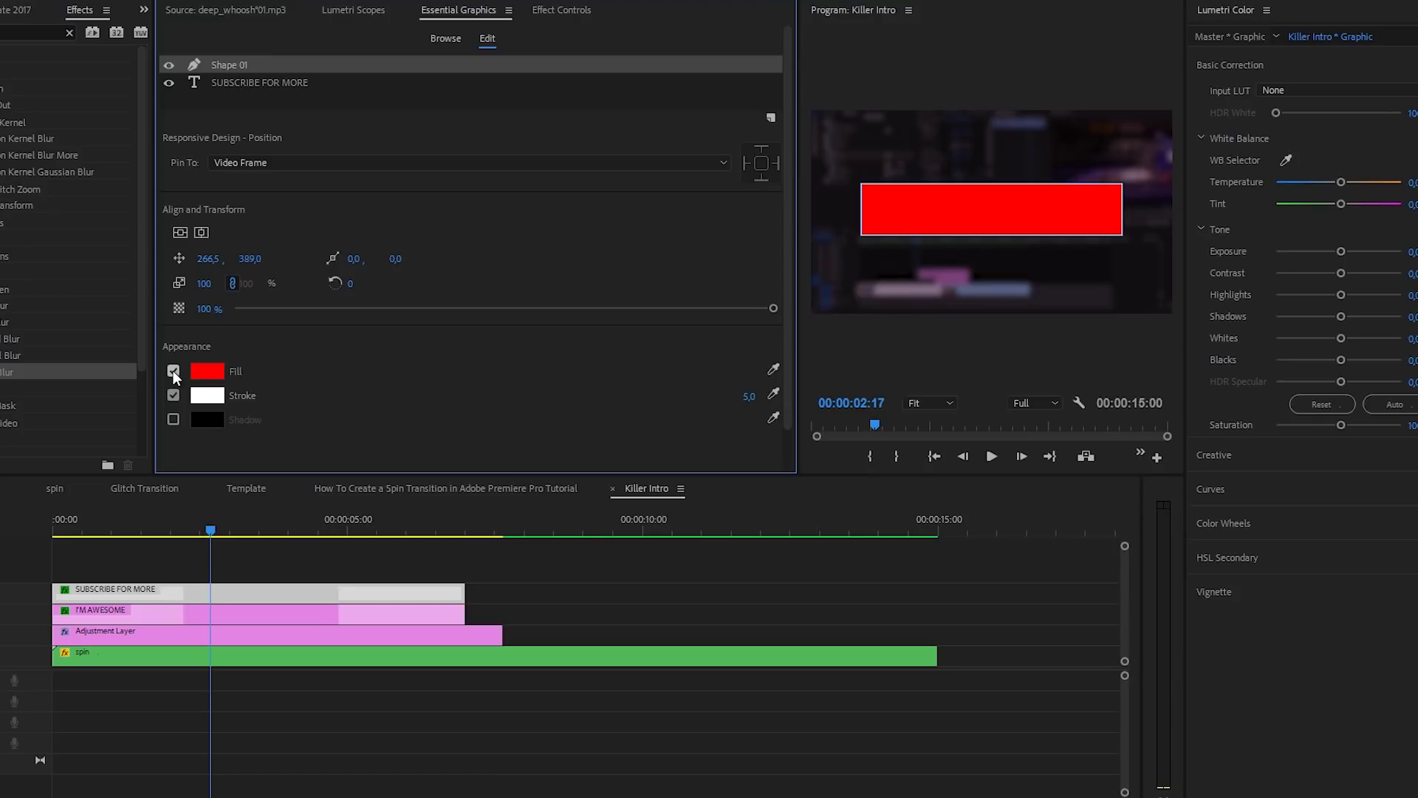
Turn off the rectangle's red fill, set its white stroke width to 7.0, and deselect the graphic
{"action": "left_click", "coordinate": [173, 370]}
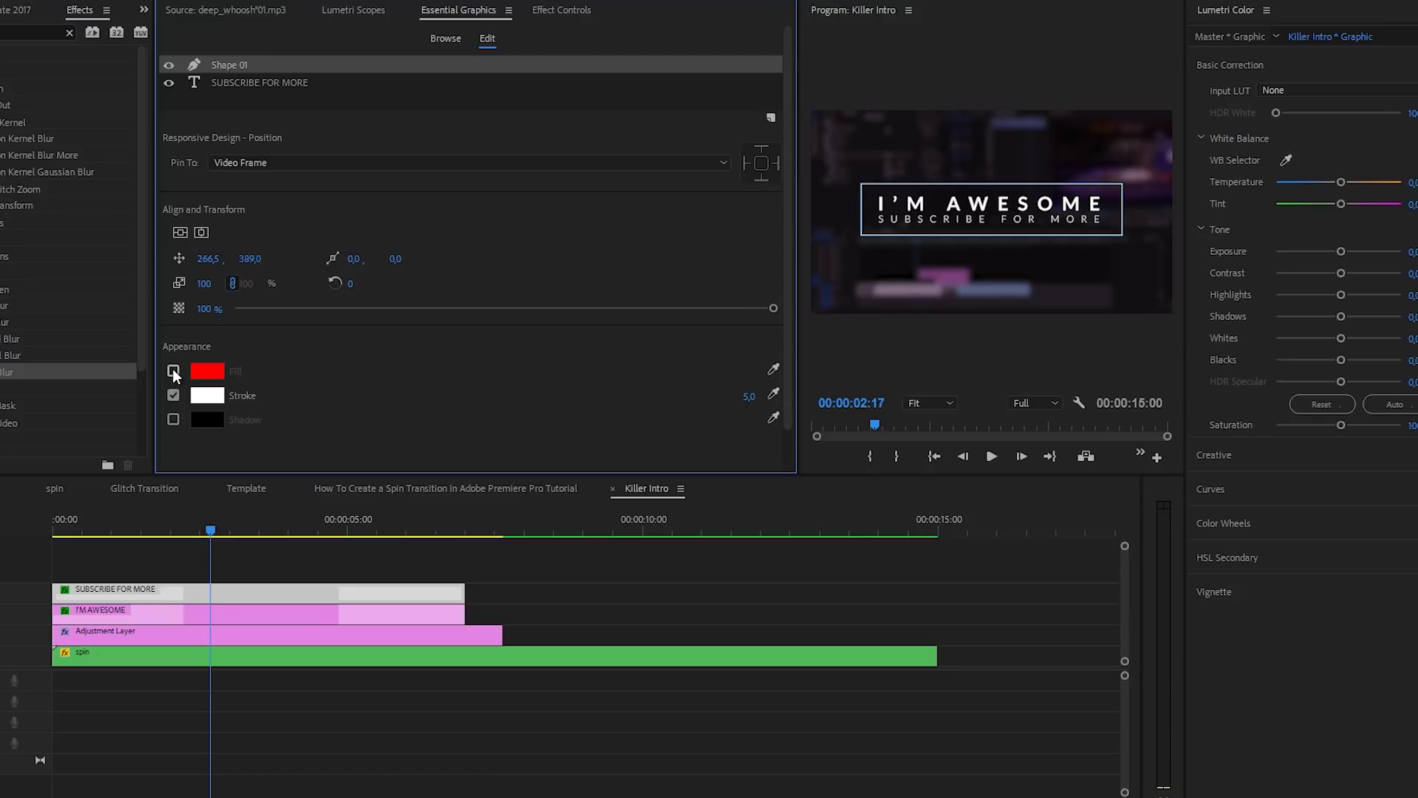
{"action": "left_click", "coordinate": [174, 395]}
{"action": "left_click", "coordinate": [174, 395]}
{"action": "type", "text": "7"}
{"action": "key", "text": "Return"}
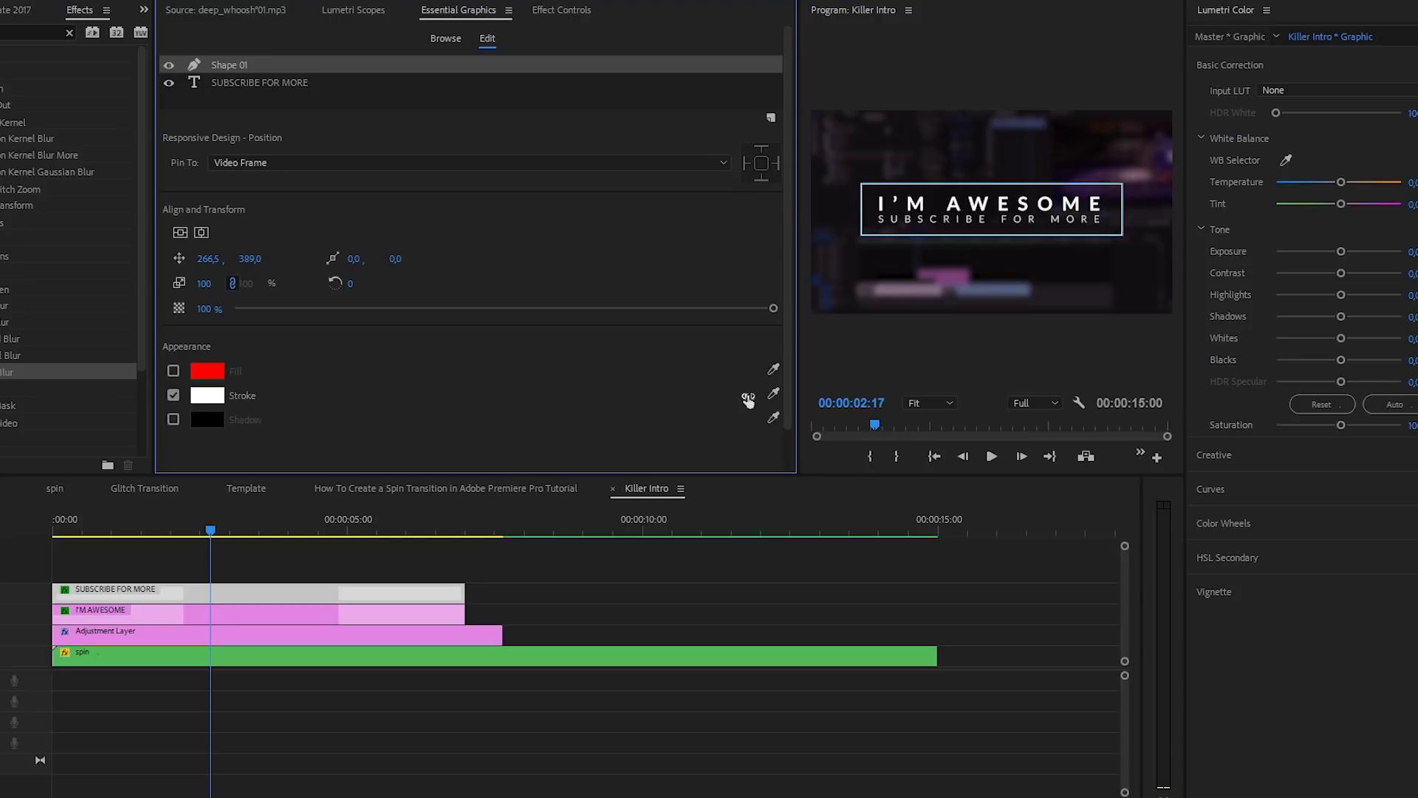
{"action": "left_click", "coordinate": [635, 565]}
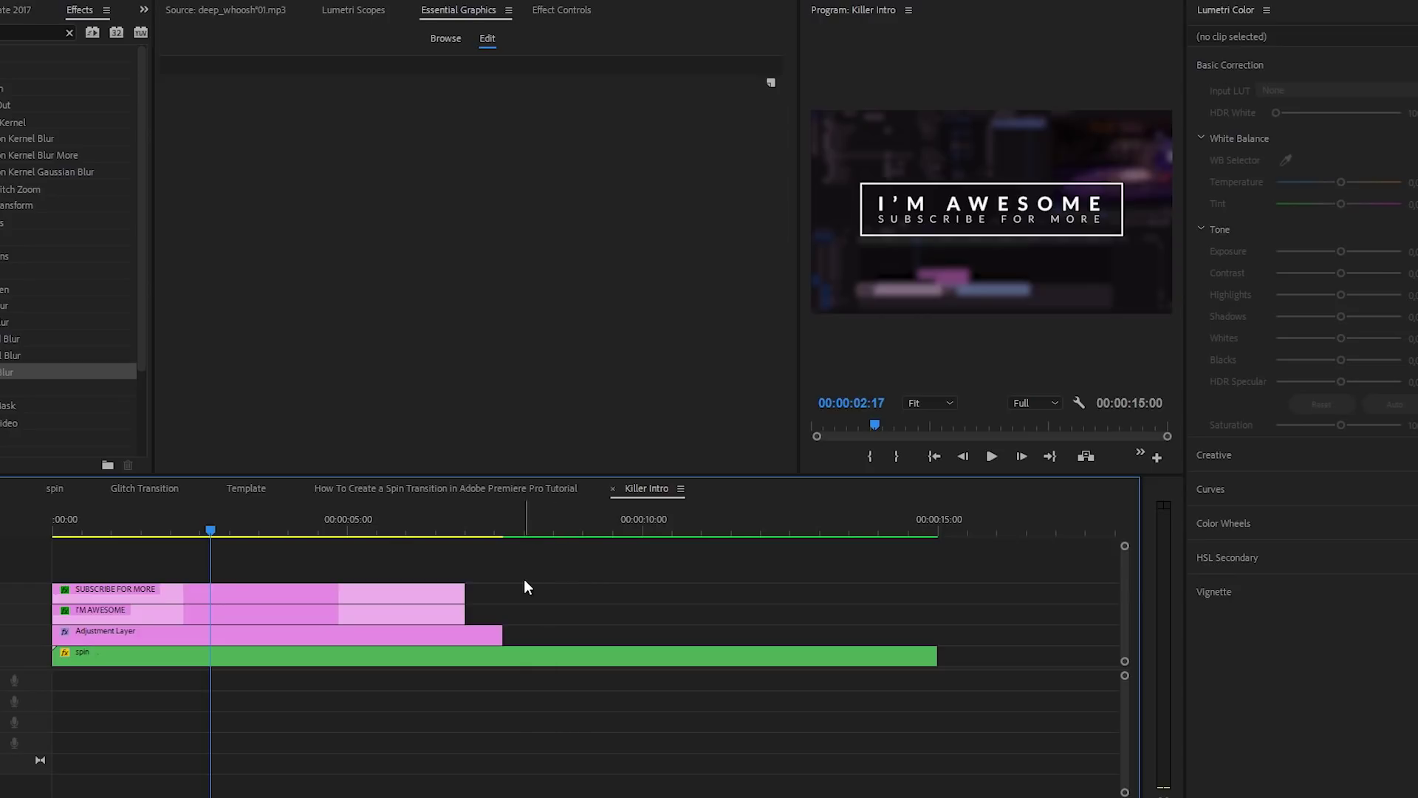
Keyframe the rectangle's opacity in the SUBSCRIBE FOR MORE graphic from 0 at the clip start to 100% where the slide-in ends
{"action": "left_click", "coordinate": [372, 591]}
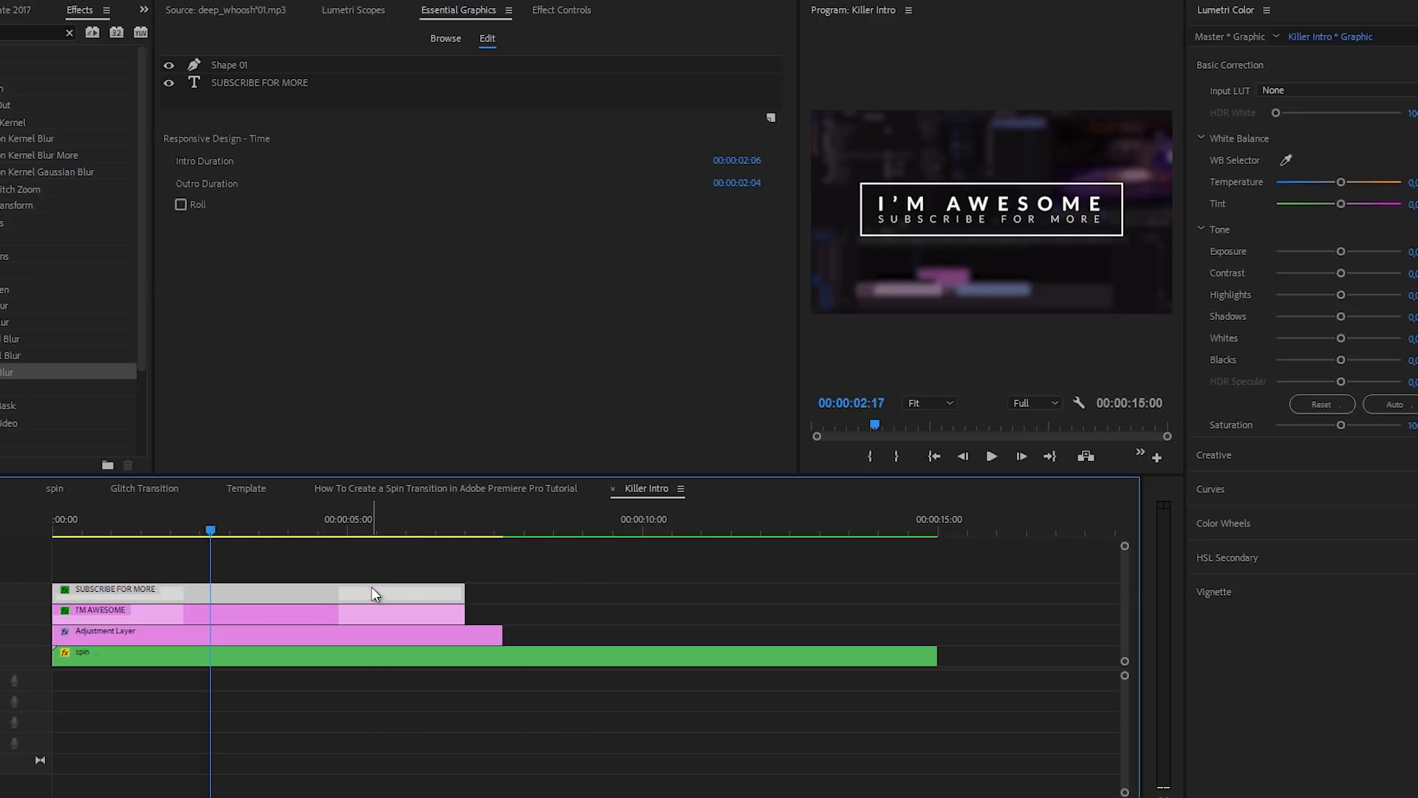
{"action": "left_click", "coordinate": [559, 11]}
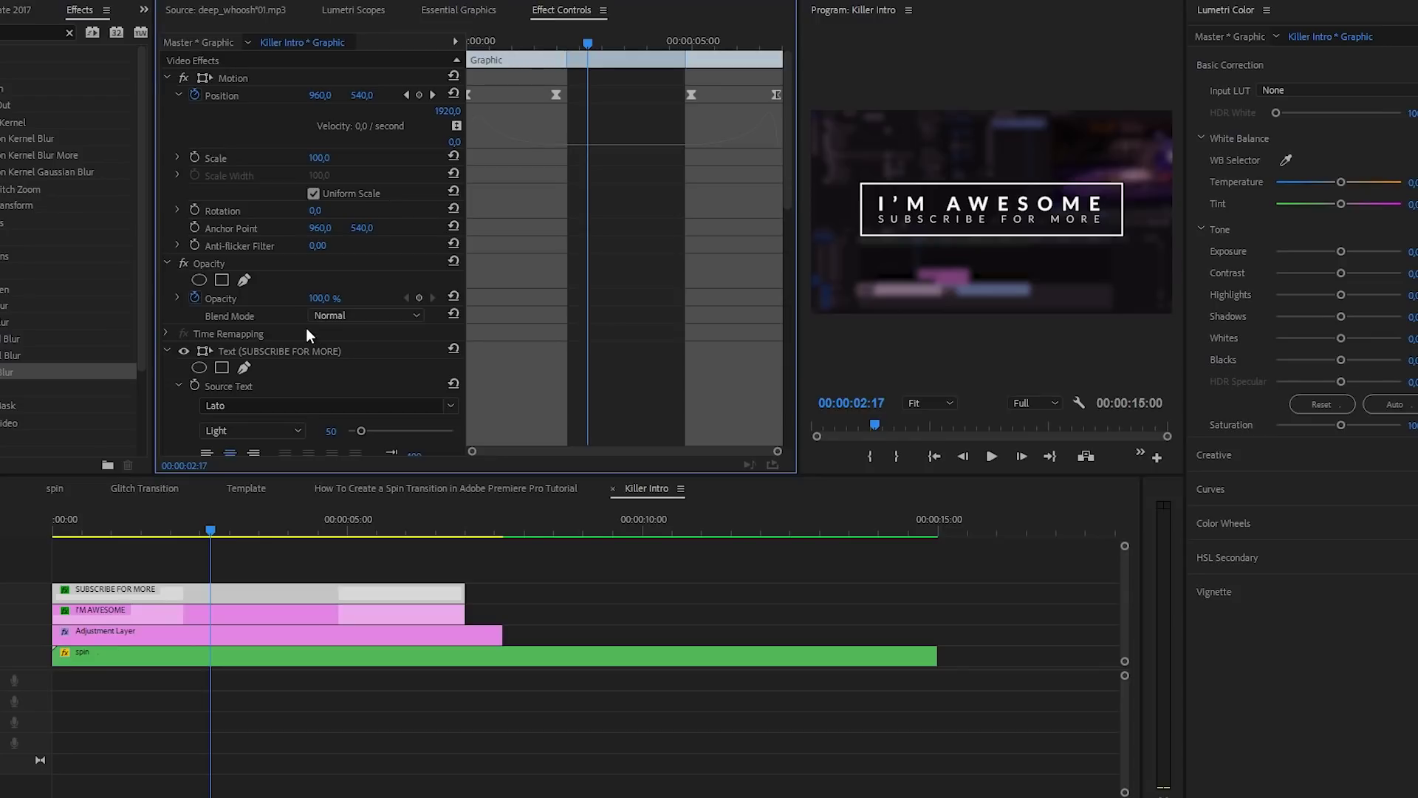
{"action": "scroll", "coordinate": [176, 408], "scroll_direction": "down", "scroll_amount": 5}
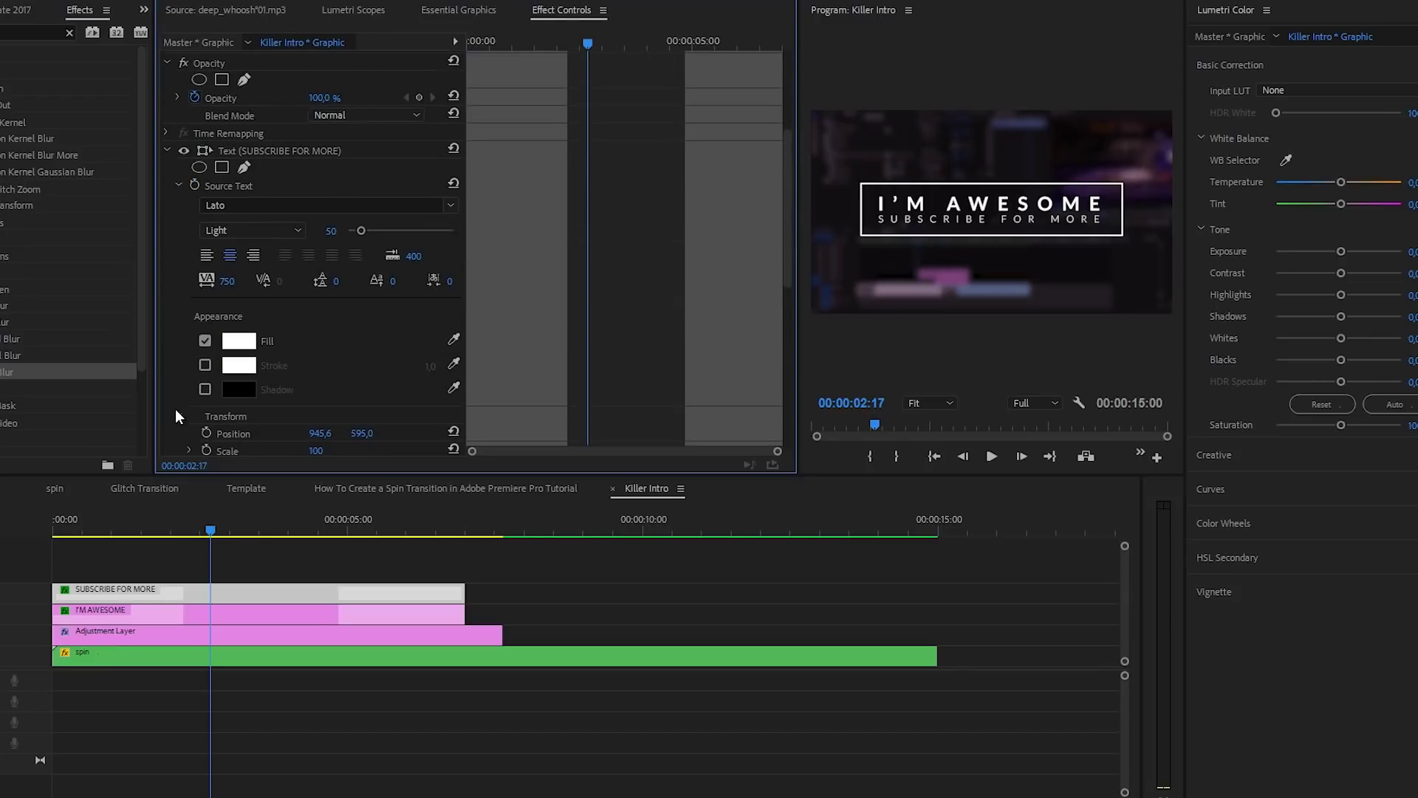
{"action": "scroll", "coordinate": [179, 304], "scroll_direction": "down", "scroll_amount": 4}
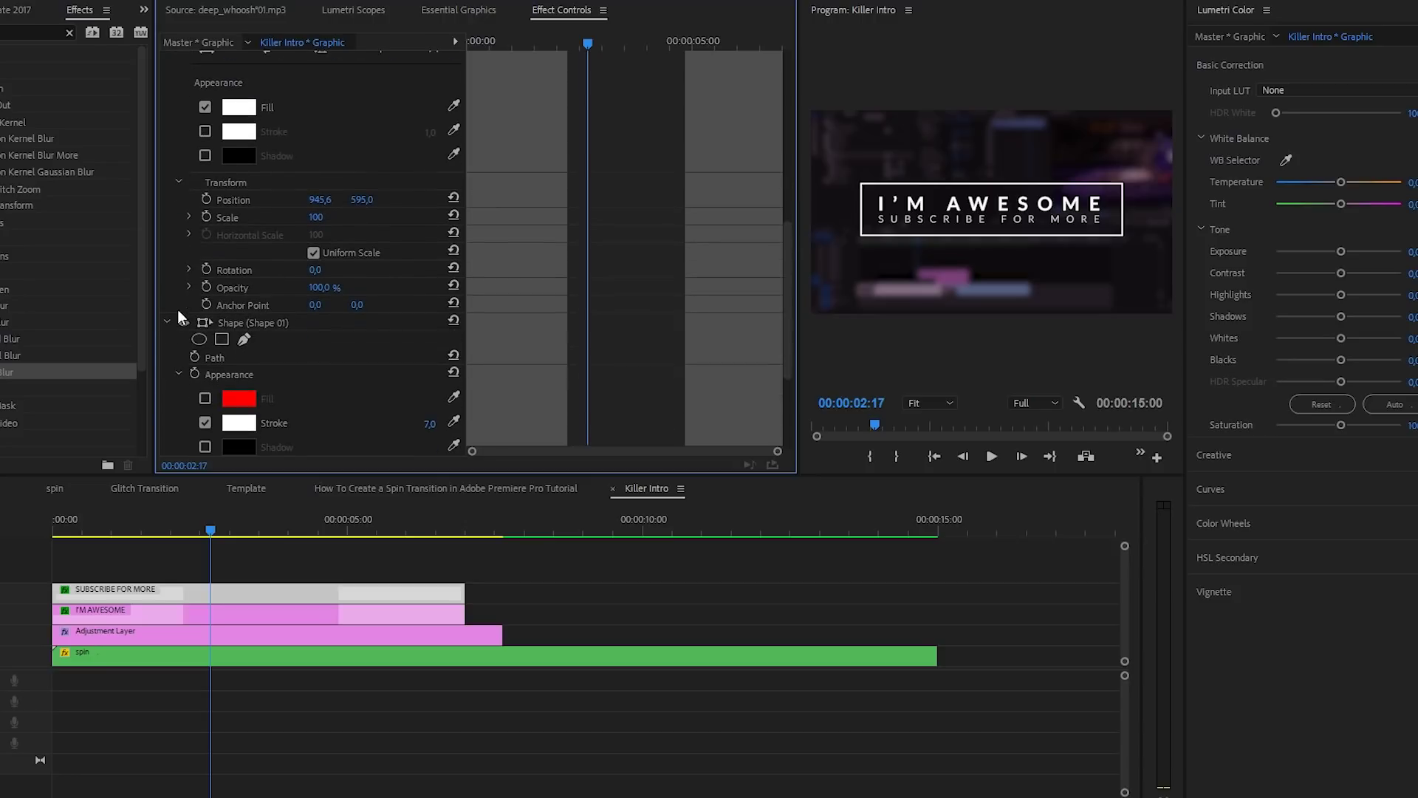
{"action": "scroll", "coordinate": [166, 371], "scroll_direction": "down", "scroll_amount": 4}
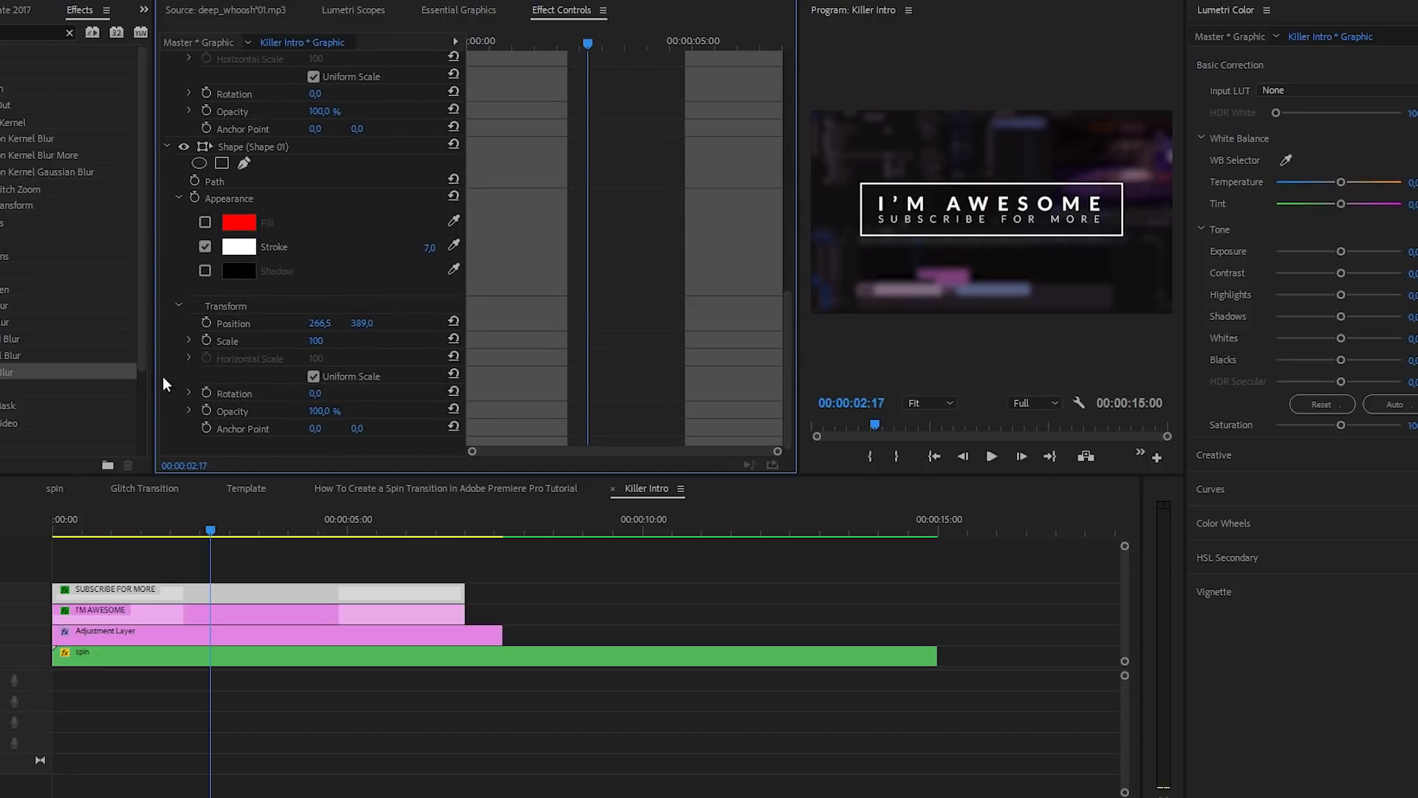
{"action": "left_click", "coordinate": [207, 412]}
{"action": "left_click_drag", "start_coordinate": [586, 411], "coordinate": [557, 410]}
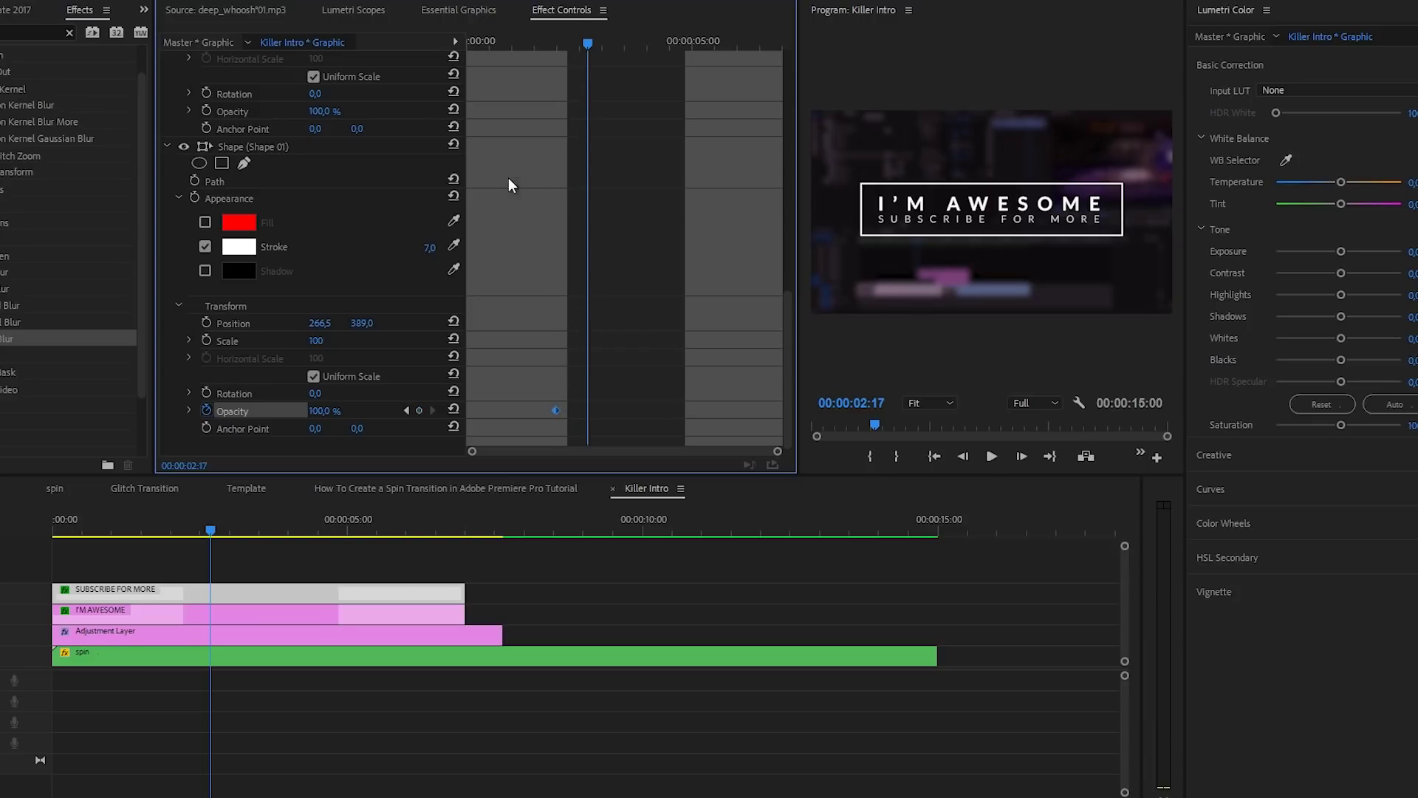
{"action": "left_click_drag", "start_coordinate": [526, 41], "coordinate": [411, 78]}
{"action": "left_click", "coordinate": [322, 411]}
{"action": "type", "text": "0"}
{"action": "key", "text": "Return"}
Keyframe the rectangle's fade-out with 100% opacity where the slide-out starts and 0 at the clip end
{"action": "left_click_drag", "start_coordinate": [484, 42], "coordinate": [600, 94]}
{"action": "left_click", "coordinate": [419, 410]}
{"action": "left_click", "coordinate": [324, 411]}
{"action": "type", "text": "0"}
{"action": "key", "text": "Return"}
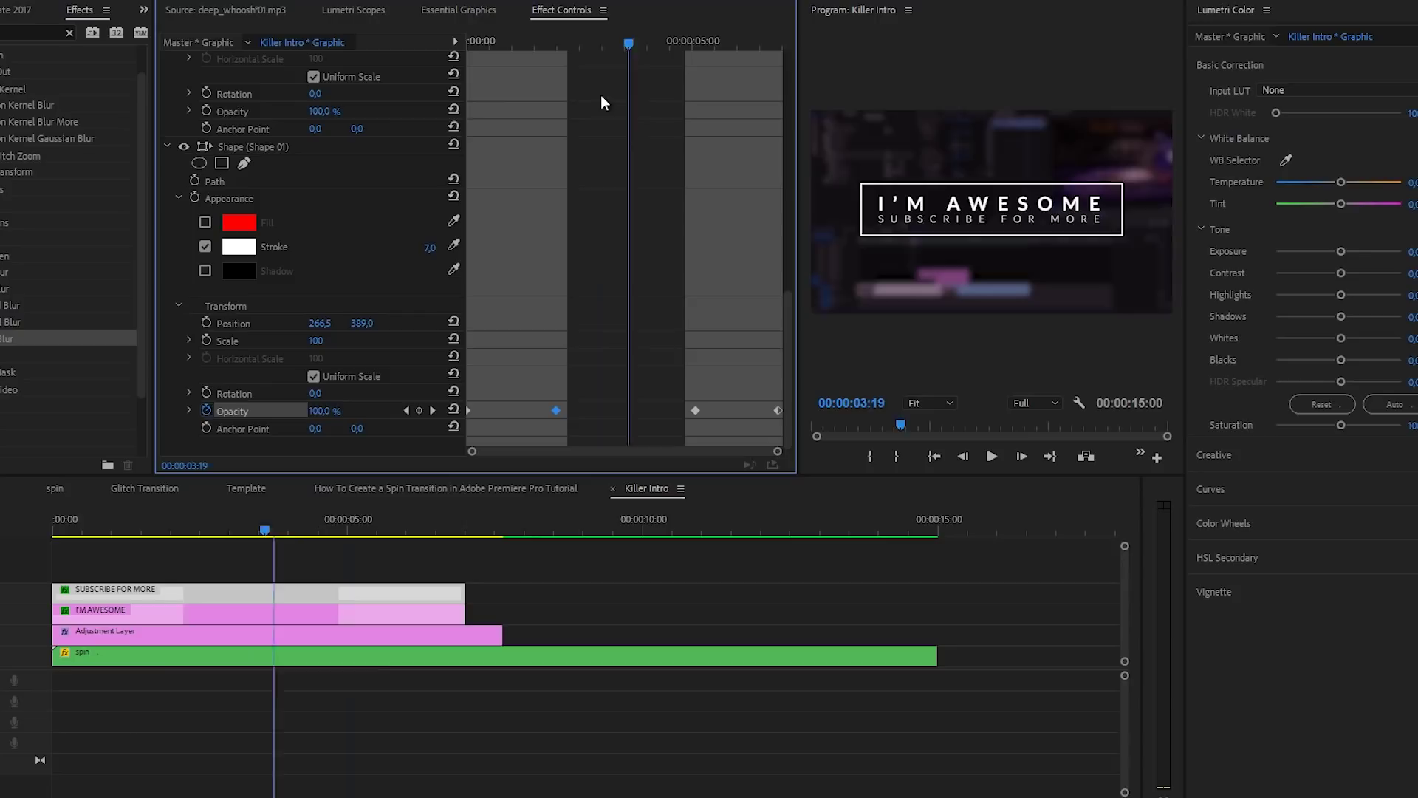
Play back the intro from the start to check the rectangle fading in and out, and return to the beginning
{"action": "key", "text": "Home"}
{"action": "key", "text": "space"}
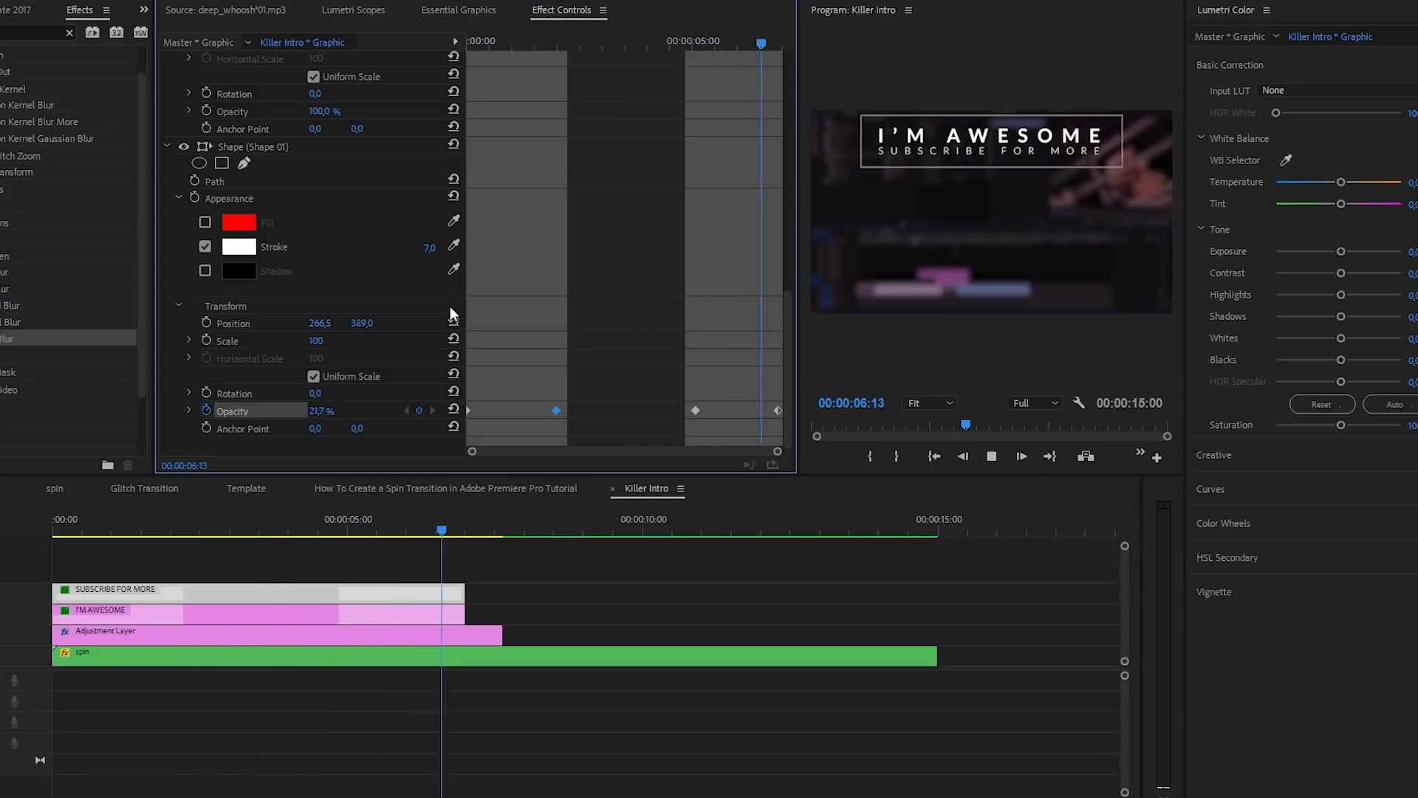
{"action": "left_click_drag", "start_coordinate": [325, 529], "coordinate": [29, 543]}
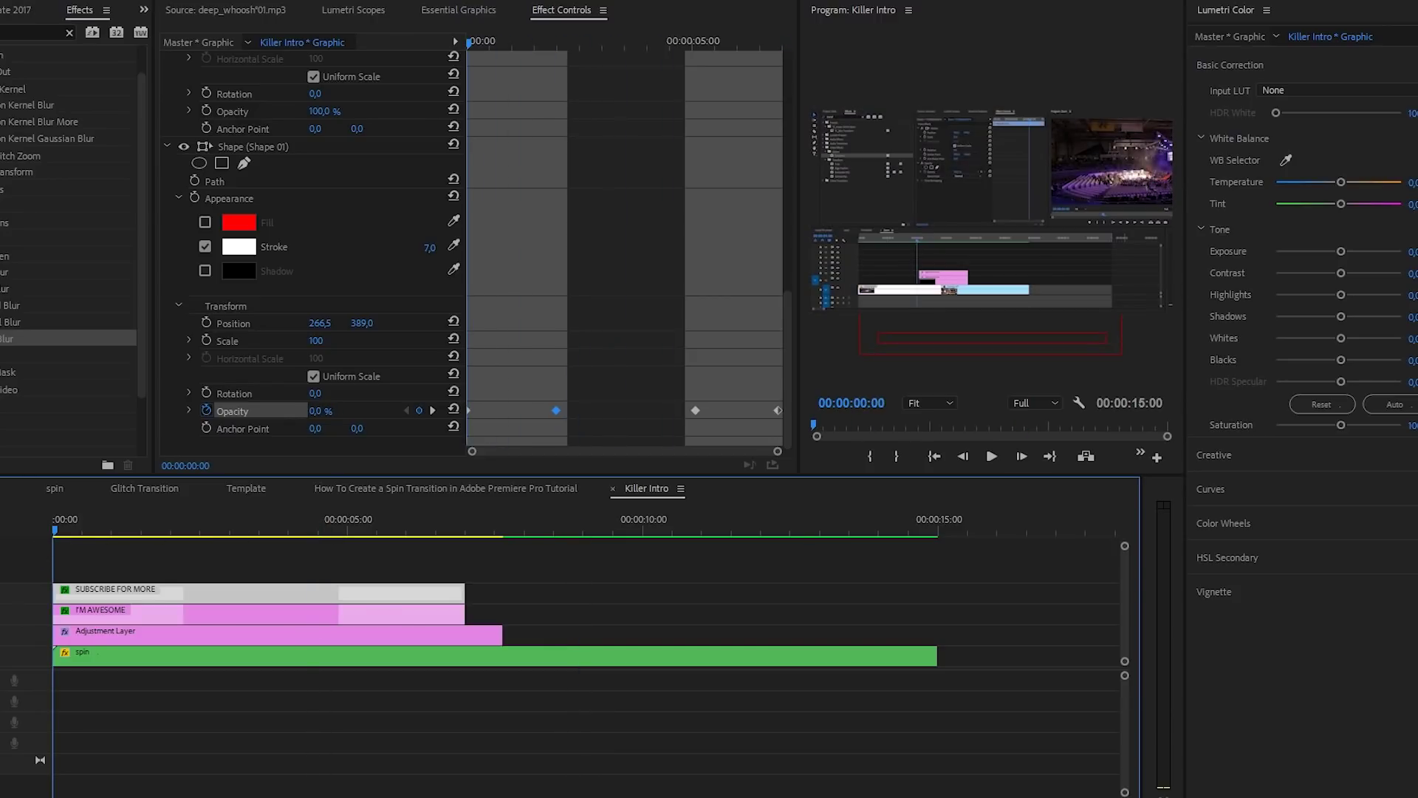
Shift the SUBSCRIBE FOR MORE clip three frames later so it starts after the I'M AWESOME clip
{"action": "key", "text": "equal"}
{"action": "key", "text": "equal"}
{"action": "key", "text": "equal"}
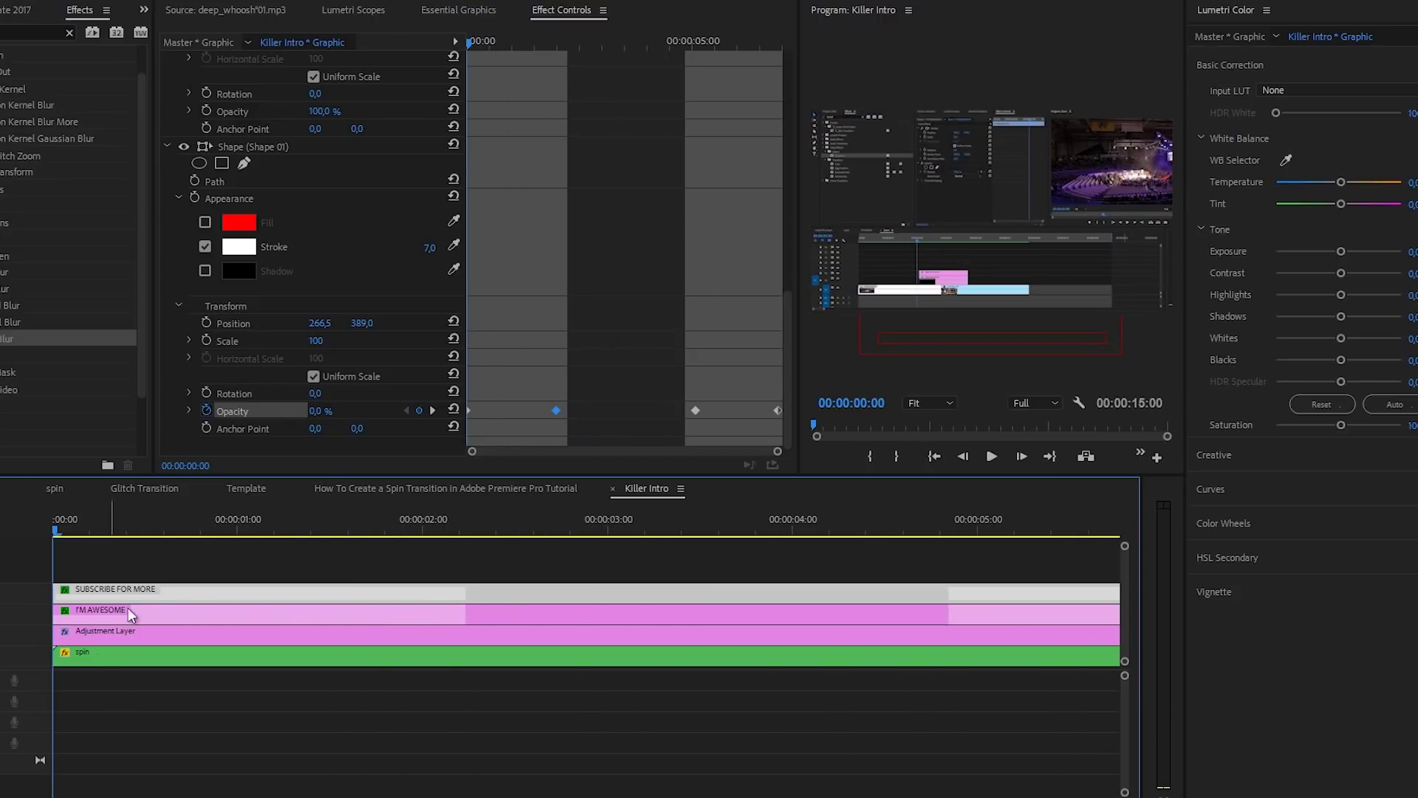
{"action": "key", "text": "Right"}
{"action": "key", "text": "Right"}
{"action": "key", "text": "Right"}
{"action": "mouse_move", "coordinate": [122, 595]}
{"action": "left_mouse_down"}
{"action": "mouse_move", "coordinate": [156, 595]}
{"action": "mouse_move", "coordinate": [144, 596]}
{"action": "left_mouse_up"}
{"action": "key", "text": "Left"}
{"action": "key", "text": "Left"}
{"action": "key", "text": "Left"}
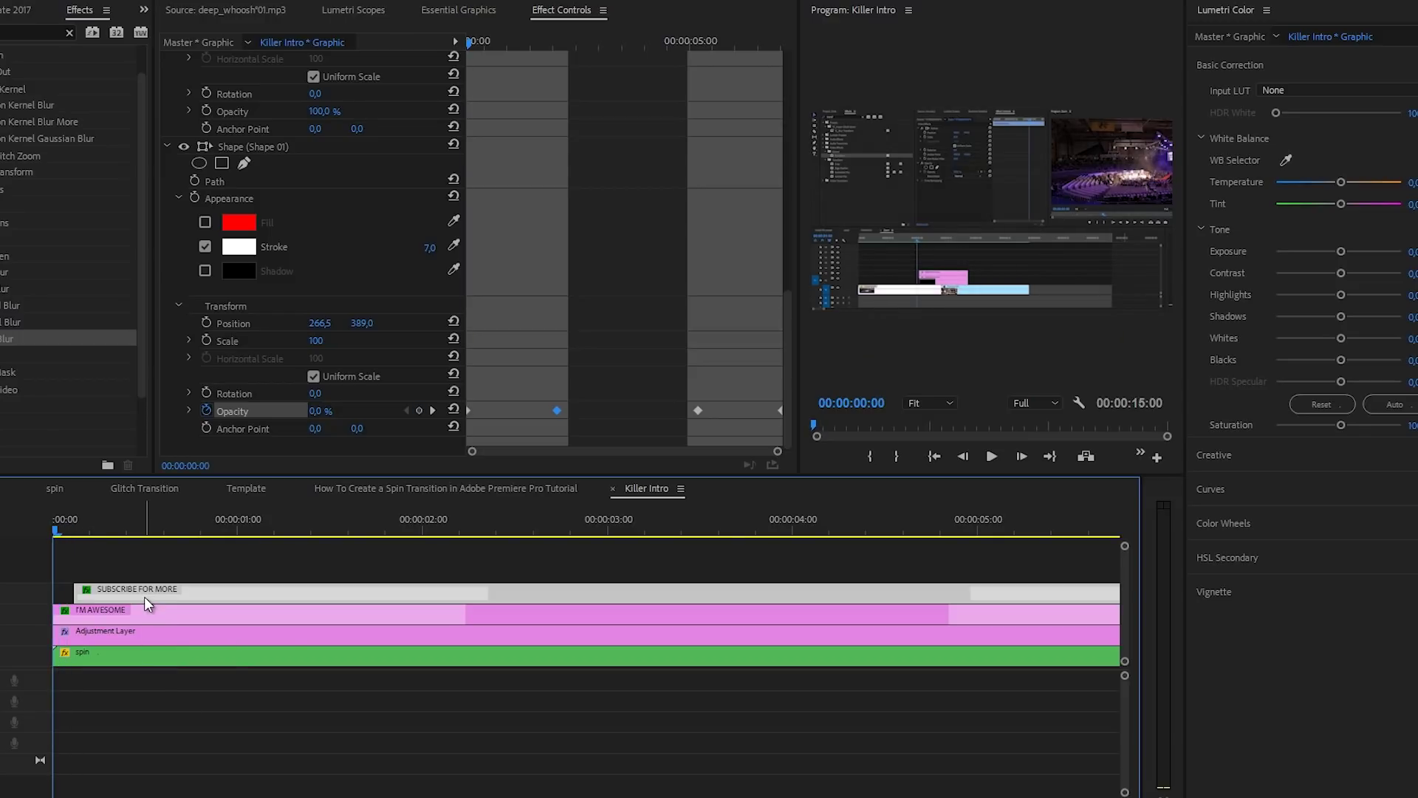
{"action": "key", "text": "Right"}
{"action": "key", "text": "Right"}
{"action": "key", "text": "Right"}
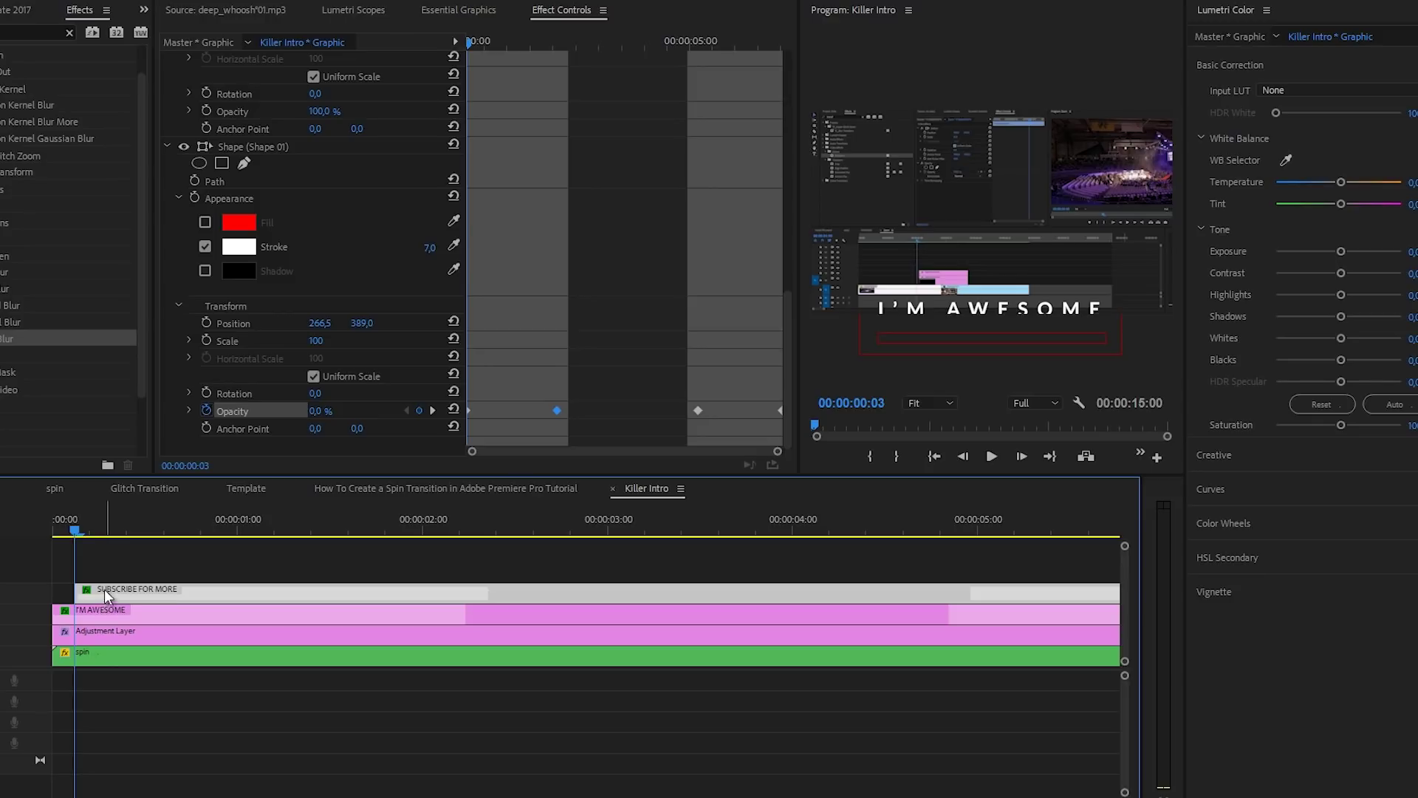
Shorten the rectangle's fades by moving its first 0% opacity keyframe later and its last 0% opacity keyframe earlier
{"action": "left_click_drag", "start_coordinate": [63, 534], "coordinate": [30, 535]}
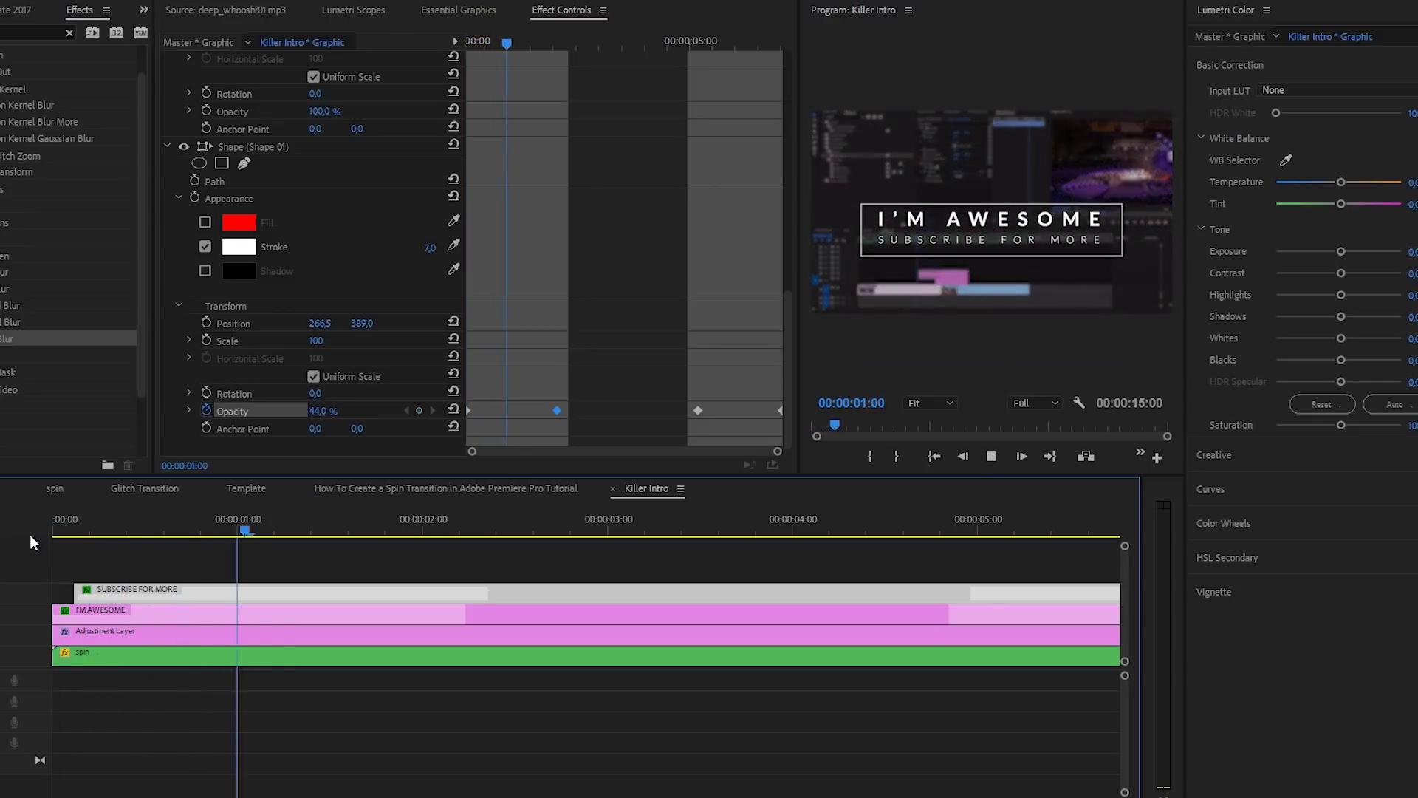
{"action": "left_click", "coordinate": [370, 527]}
{"action": "key", "text": "shift+Left"}
{"action": "key", "text": "shift+Left"}
{"action": "left_click_drag", "start_coordinate": [472, 410], "coordinate": [520, 412]}
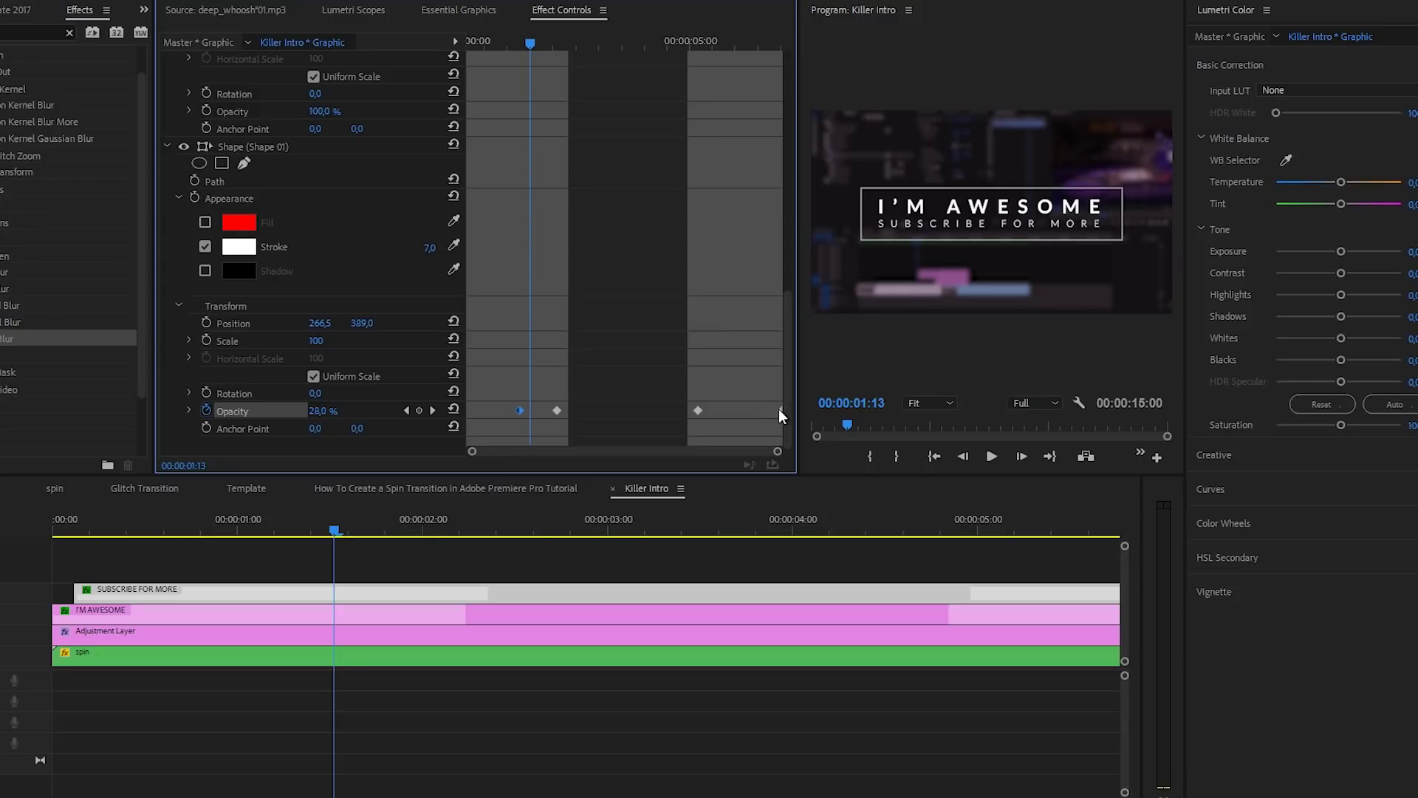
{"action": "left_click_drag", "start_coordinate": [700, 409], "coordinate": [739, 410]}
Play back the intro from the start to check the rectangle's shorter fade-in, and stop playback
{"action": "left_click", "coordinate": [400, 499]}
{"action": "key", "text": "Home"}
{"action": "key", "text": "space"}
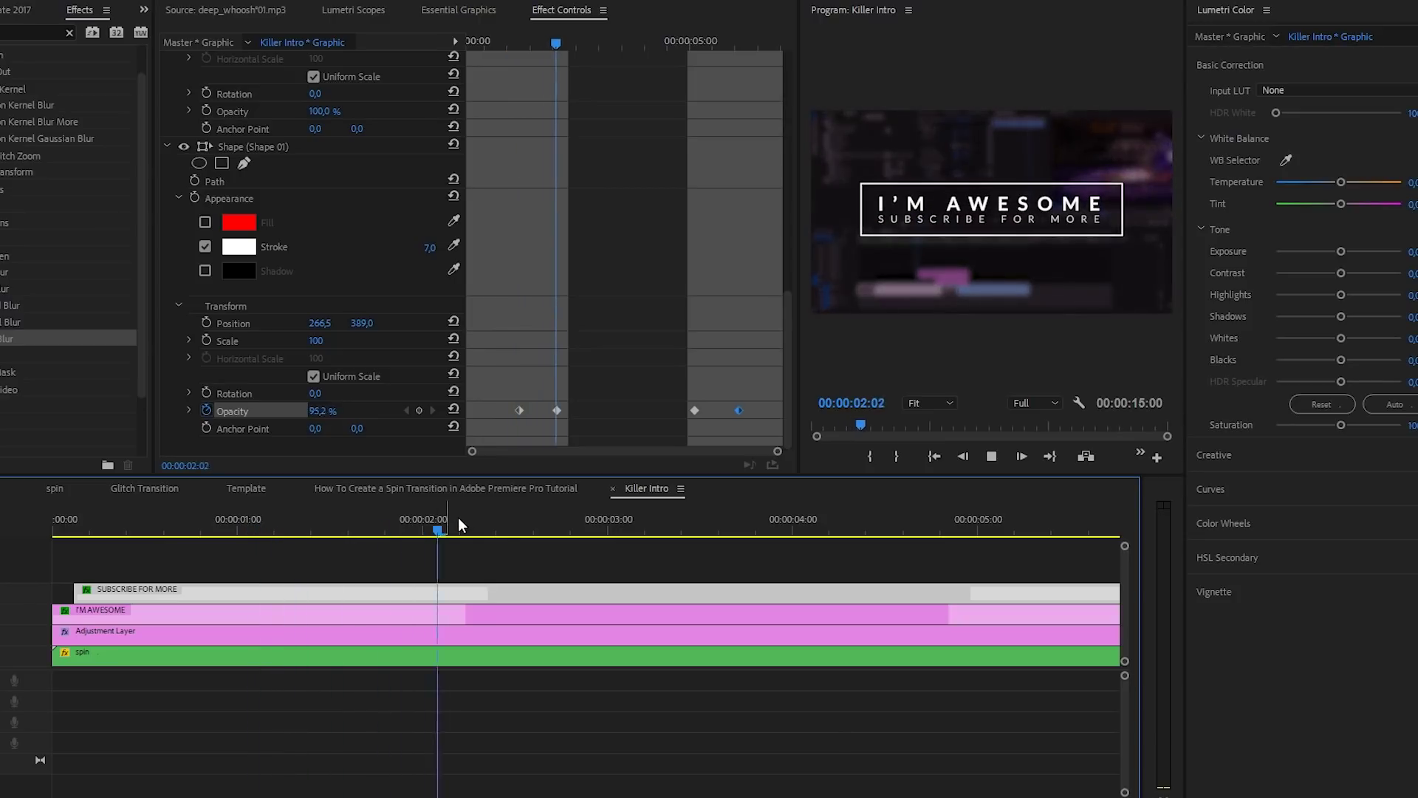
{"action": "key", "text": "space"}
Change all four of the rectangle's opacity keyframes to Bezier interpolation, smooth the opacity curve, and deselect the clip
{"action": "left_click_drag", "start_coordinate": [490, 400], "coordinate": [748, 414]}
{"action": "right_click", "coordinate": [742, 410]}
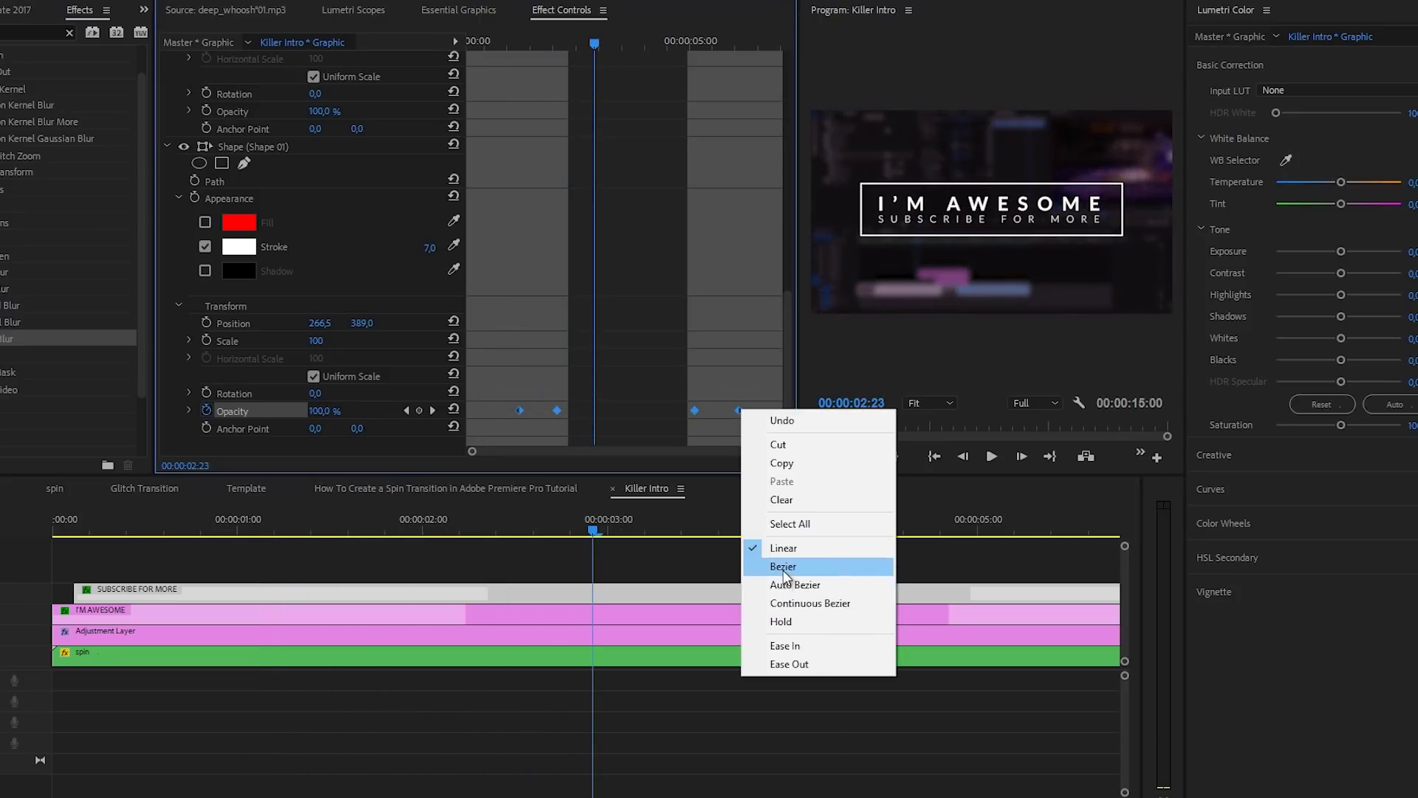
{"action": "left_click", "coordinate": [782, 566]}
{"action": "left_click", "coordinate": [189, 410]}
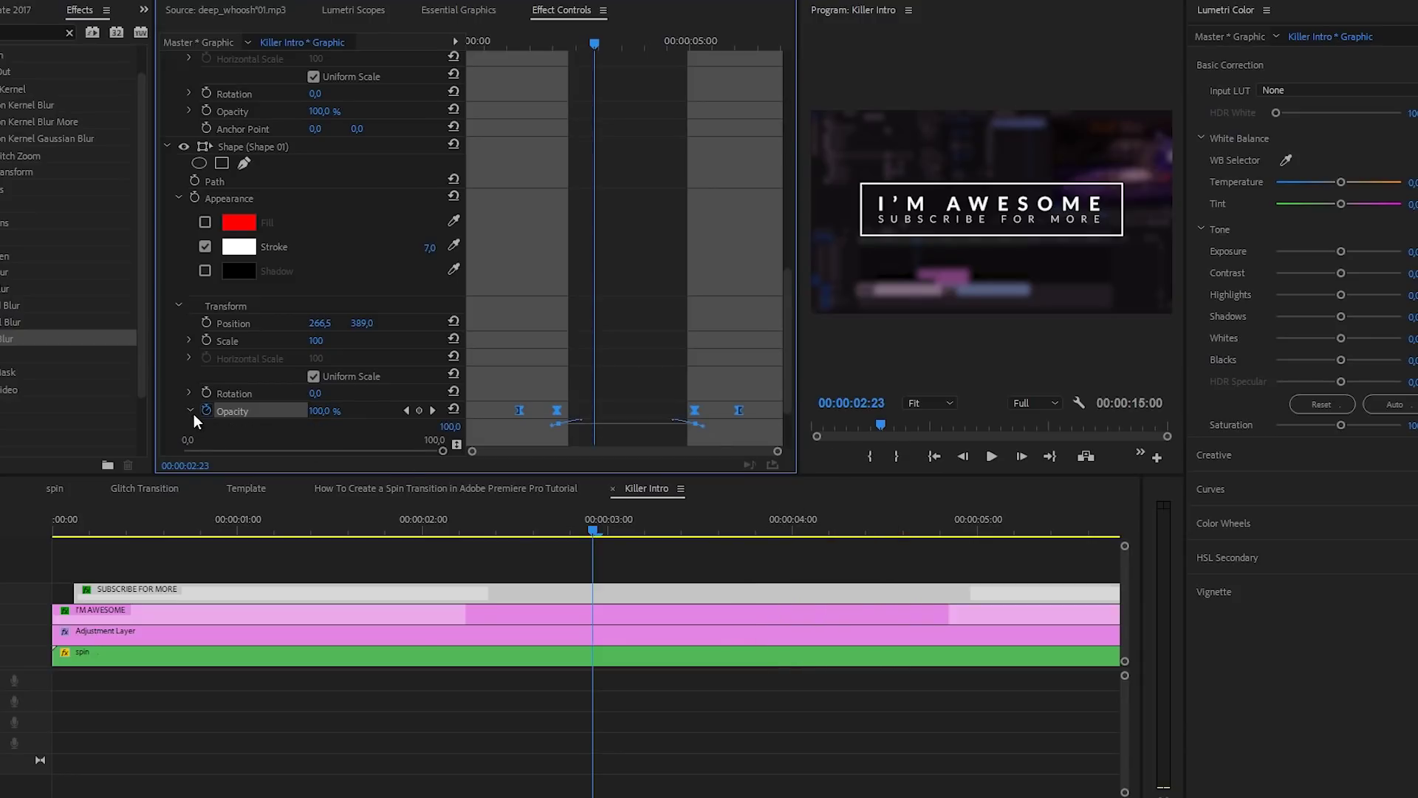
{"action": "scroll", "coordinate": [530, 420], "scroll_direction": "down", "scroll_amount": 2}
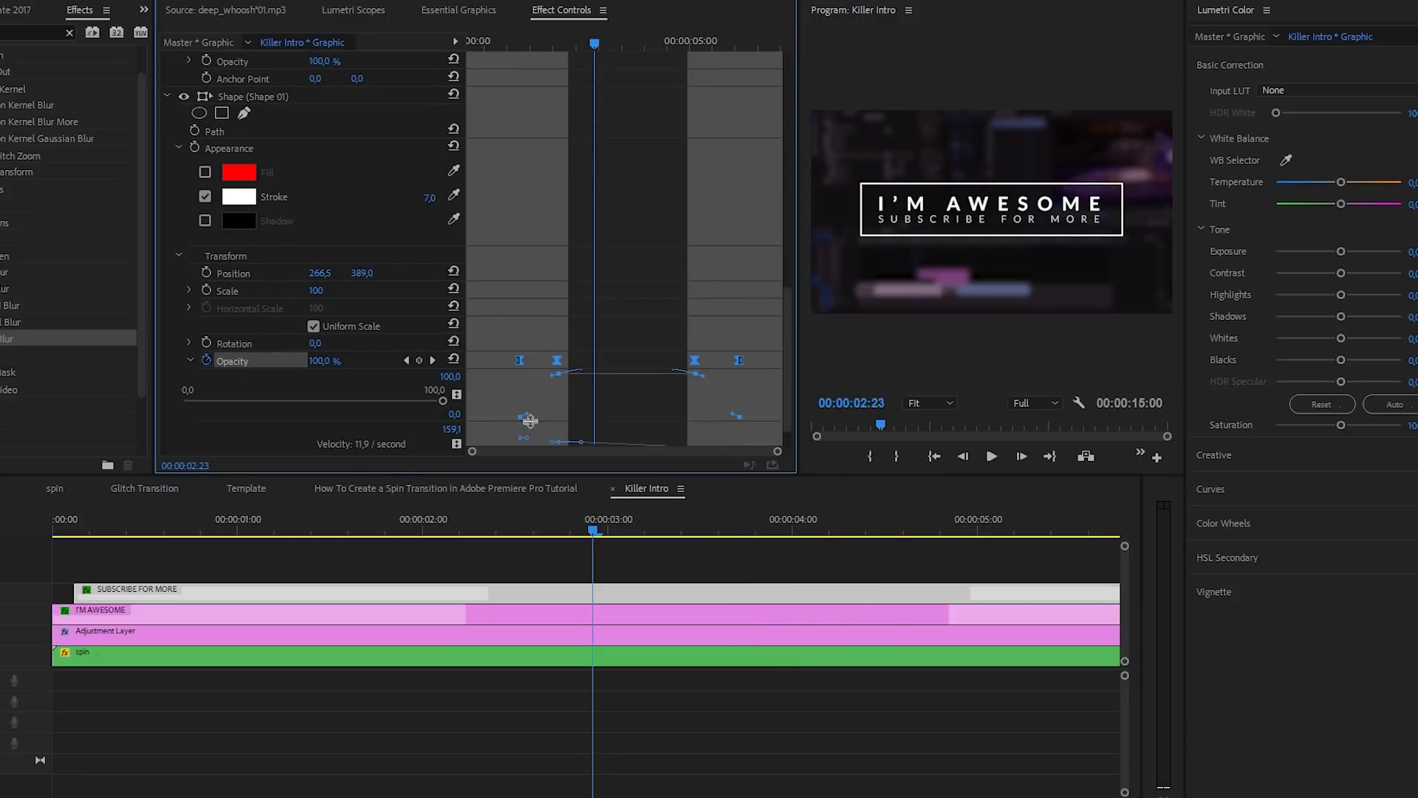
{"action": "left_click", "coordinate": [567, 415]}
{"action": "left_click", "coordinate": [555, 377]}
{"action": "left_click_drag", "start_coordinate": [542, 377], "coordinate": [563, 381]}
{"action": "left_click", "coordinate": [739, 361]}
{"action": "left_click", "coordinate": [559, 564]}
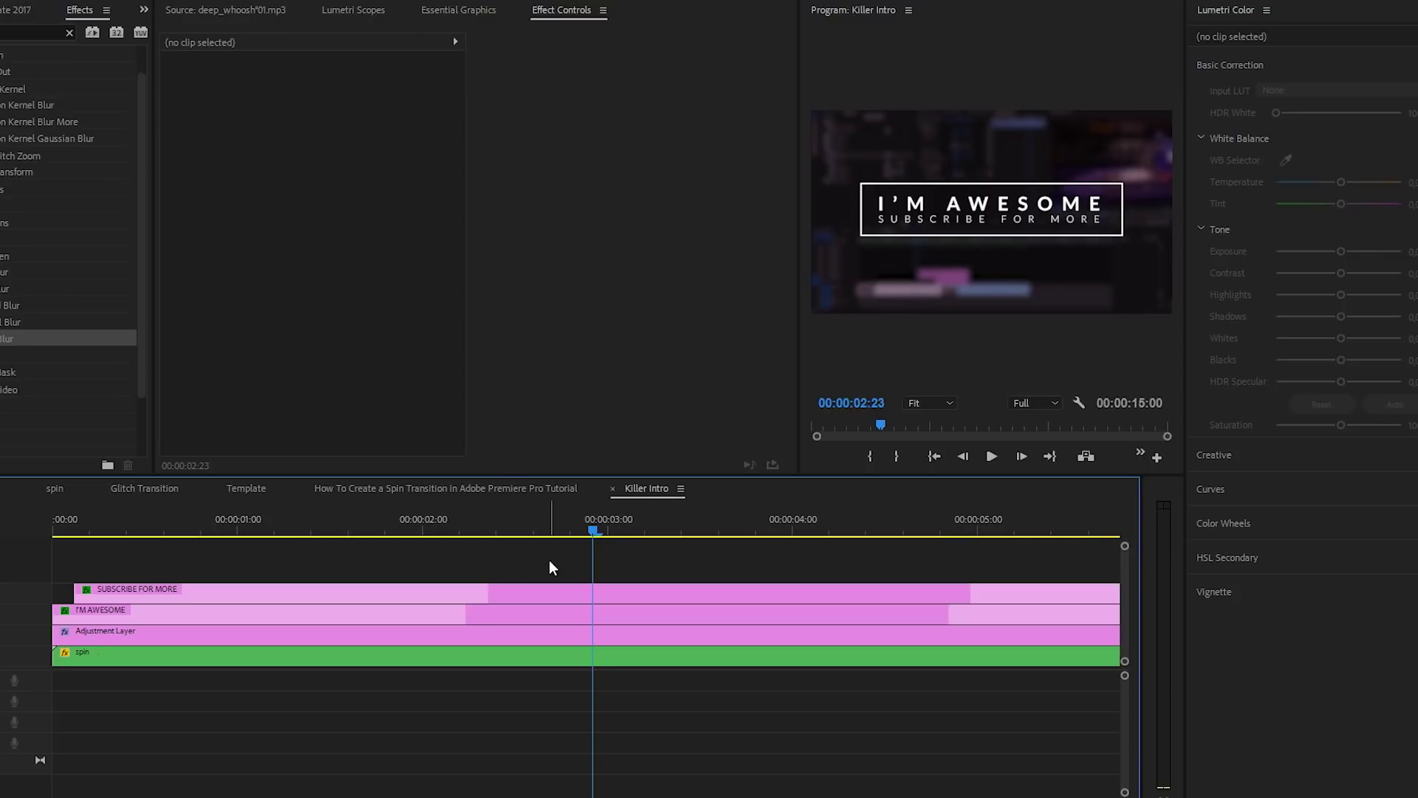
Play back the intro, and move the rectangle's two fade-out opacity keyframes later so the fade starts at about 00:00:05:20
{"action": "key", "text": "Home"}
{"action": "key", "text": "space"}
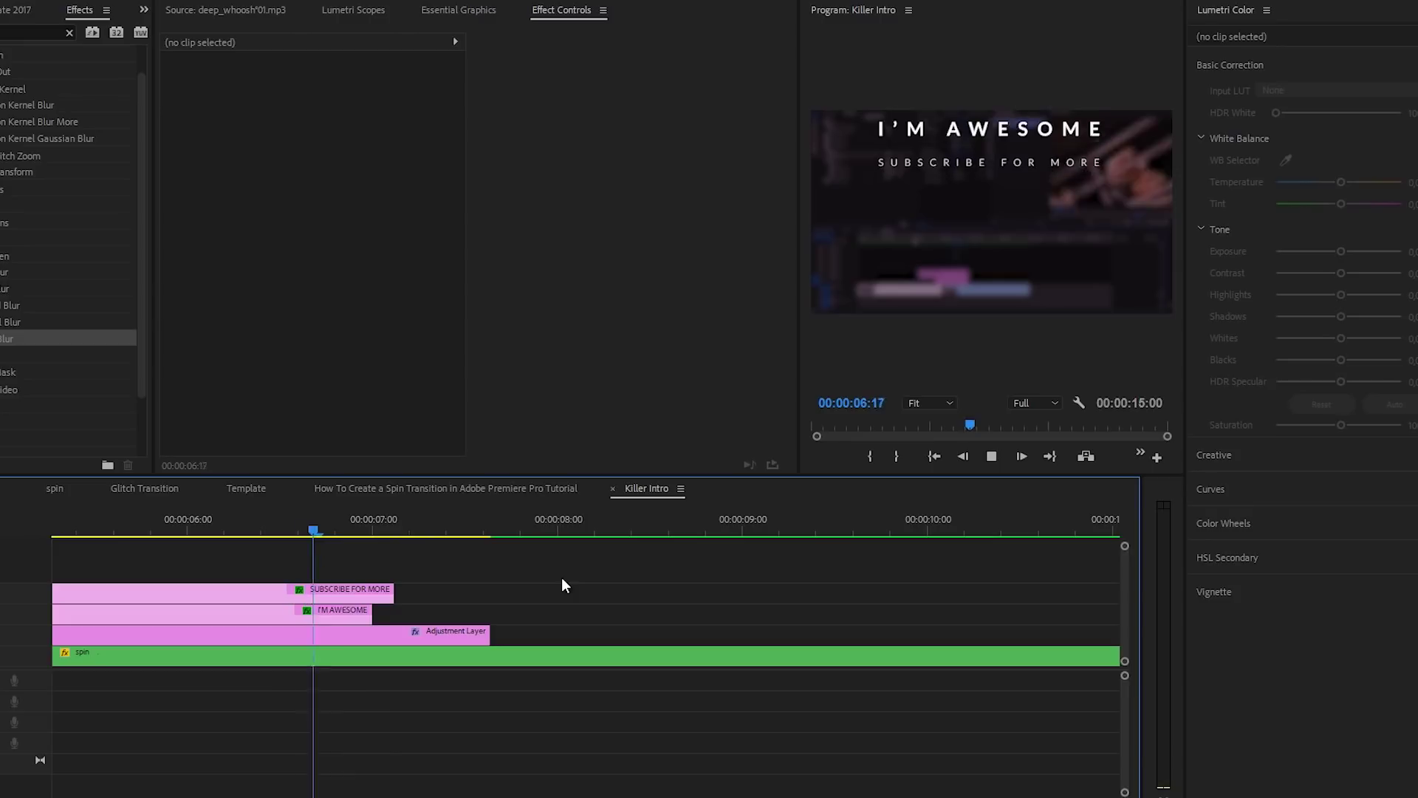
{"action": "left_click", "coordinate": [194, 531]}
{"action": "left_click", "coordinate": [224, 589]}
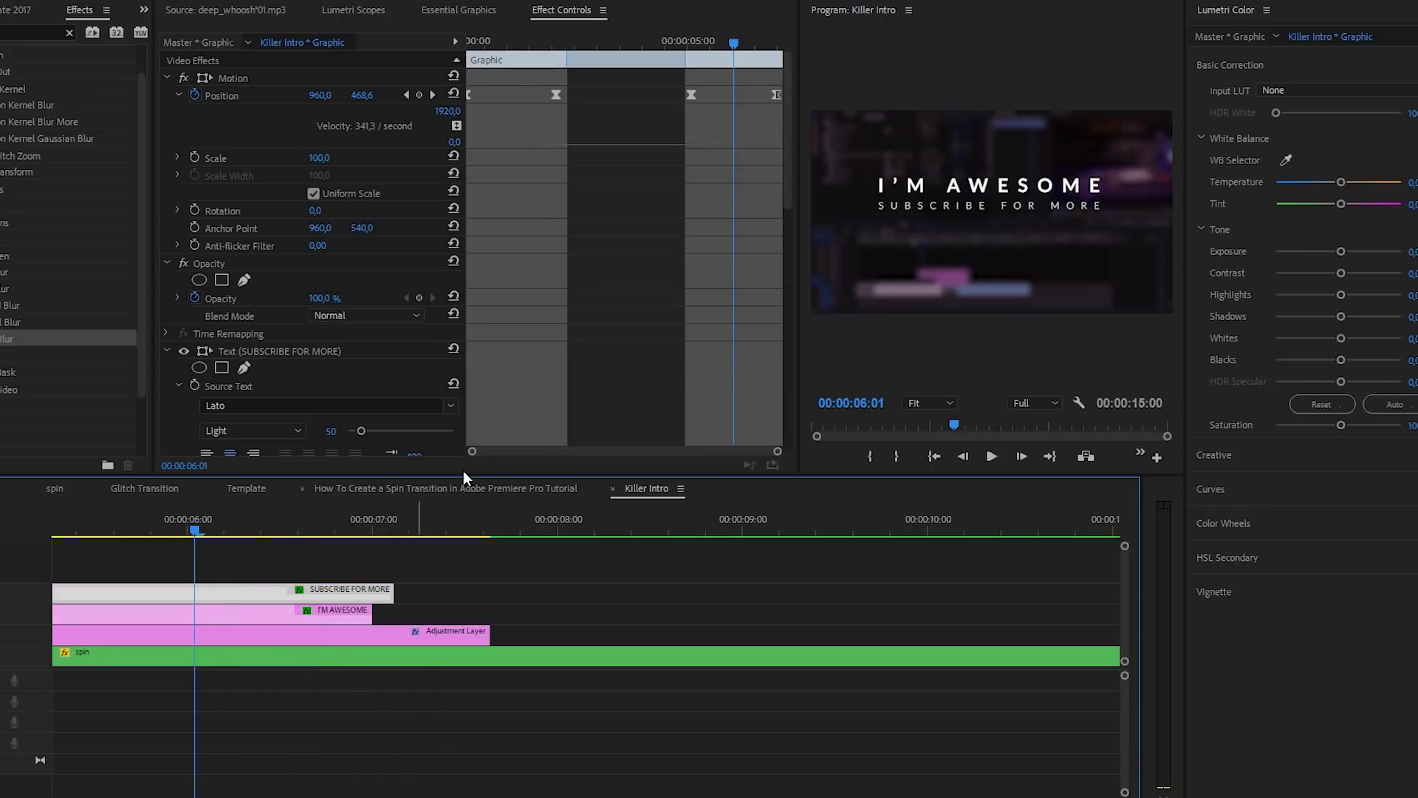
{"action": "scroll", "coordinate": [750, 214], "scroll_direction": "down", "scroll_amount": 5}
{"action": "mouse_move", "coordinate": [793, 236]}
{"action": "left_mouse_down"}
{"action": "mouse_move", "coordinate": [761, 418]}
{"action": "mouse_move", "coordinate": [721, 410]}
{"action": "left_mouse_up"}
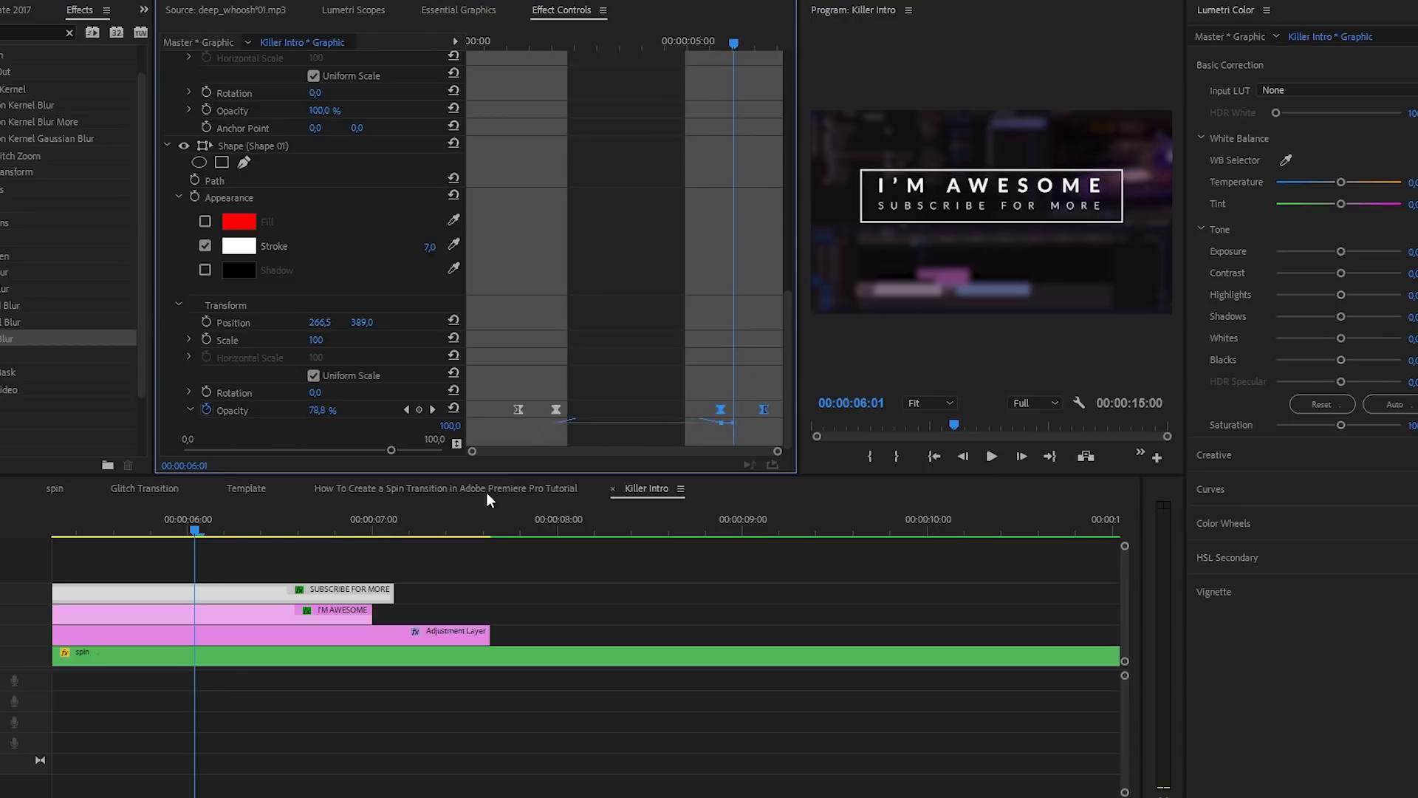
Play back the end of the intro to check the rectangle fading out as the titles slide away
{"action": "left_click", "coordinate": [97, 525]}
{"action": "key", "text": "space"}
{"action": "scroll", "coordinate": [473, 602], "scroll_direction": "down", "scroll_amount": 1}
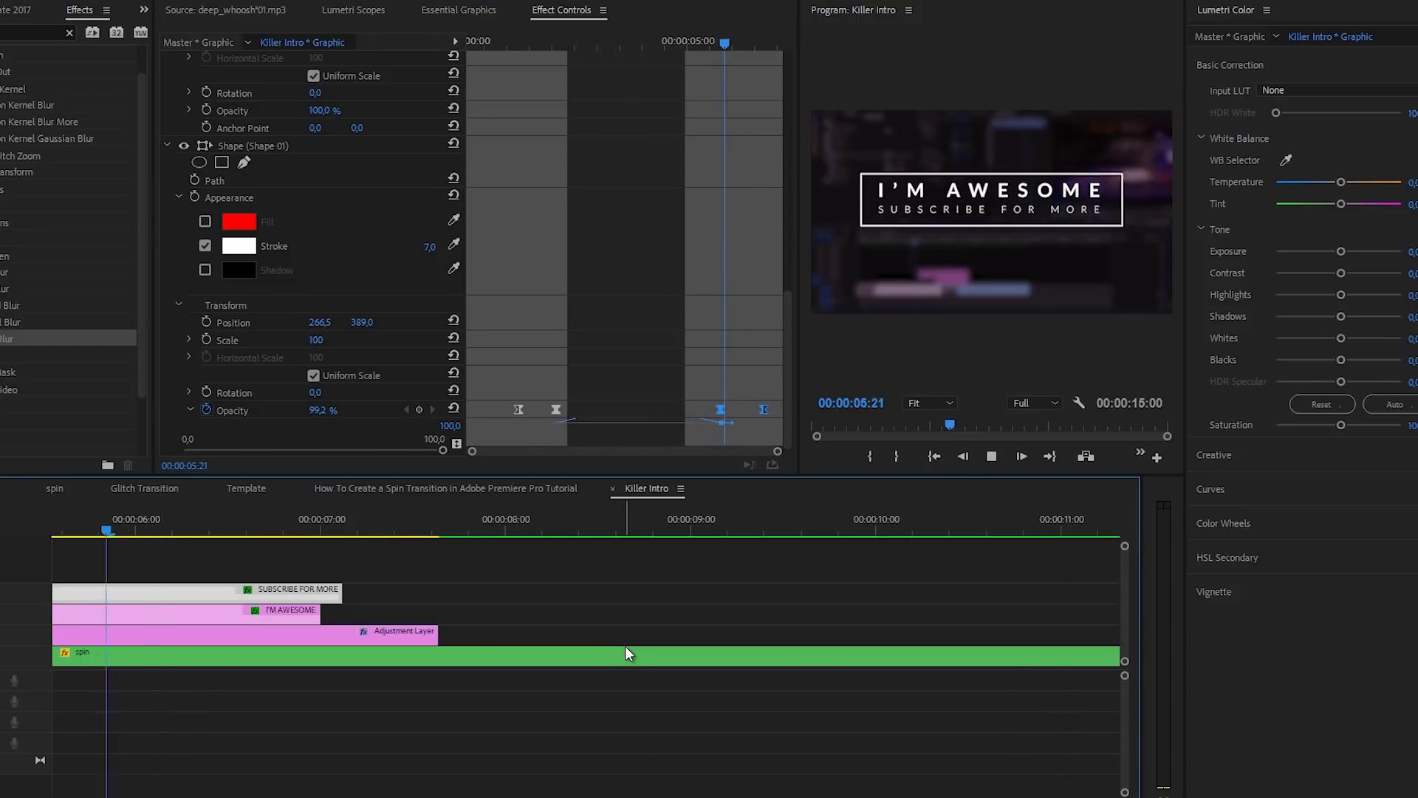